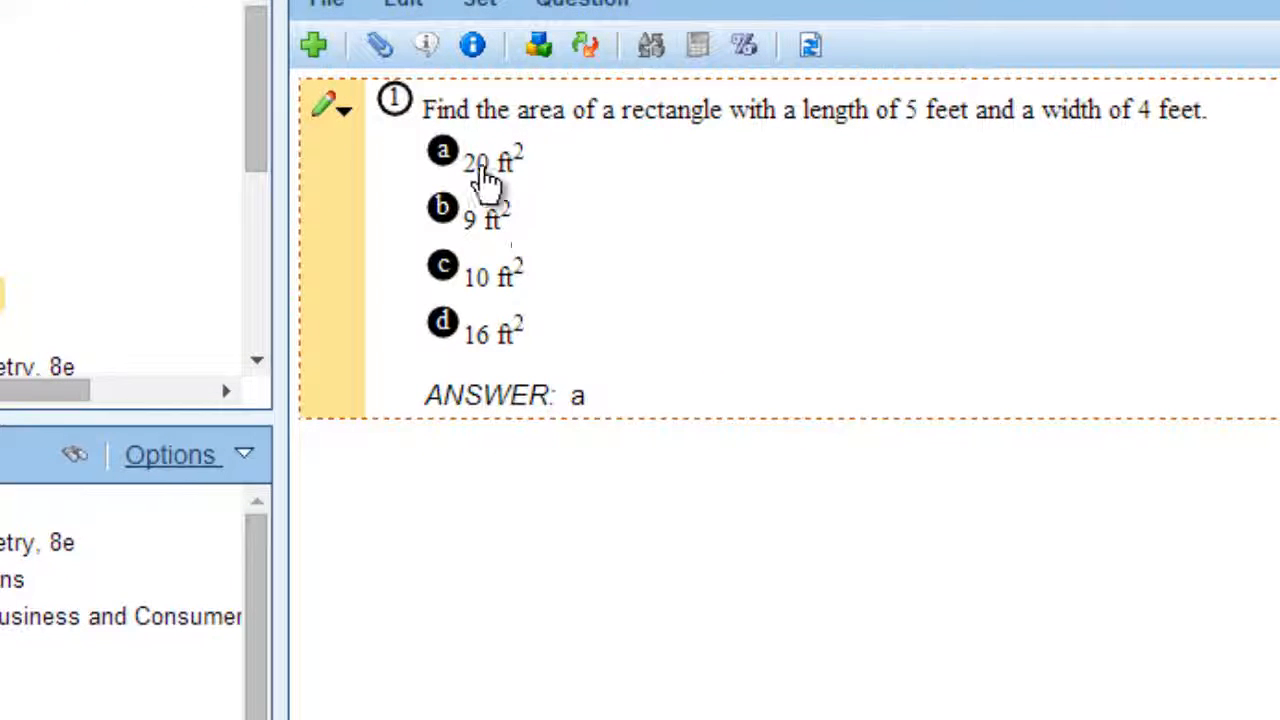
Turn on the display of variable status for the questions in the set.
left_click(475, 47)
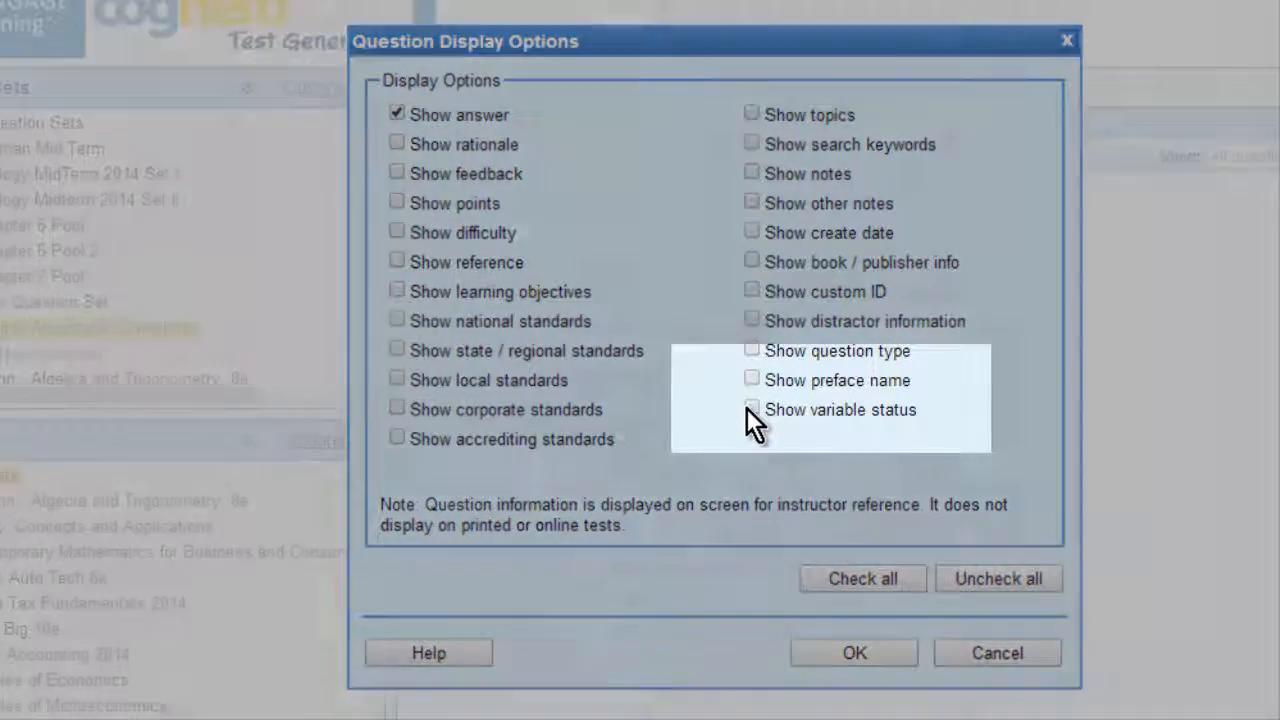
left_click(749, 409)
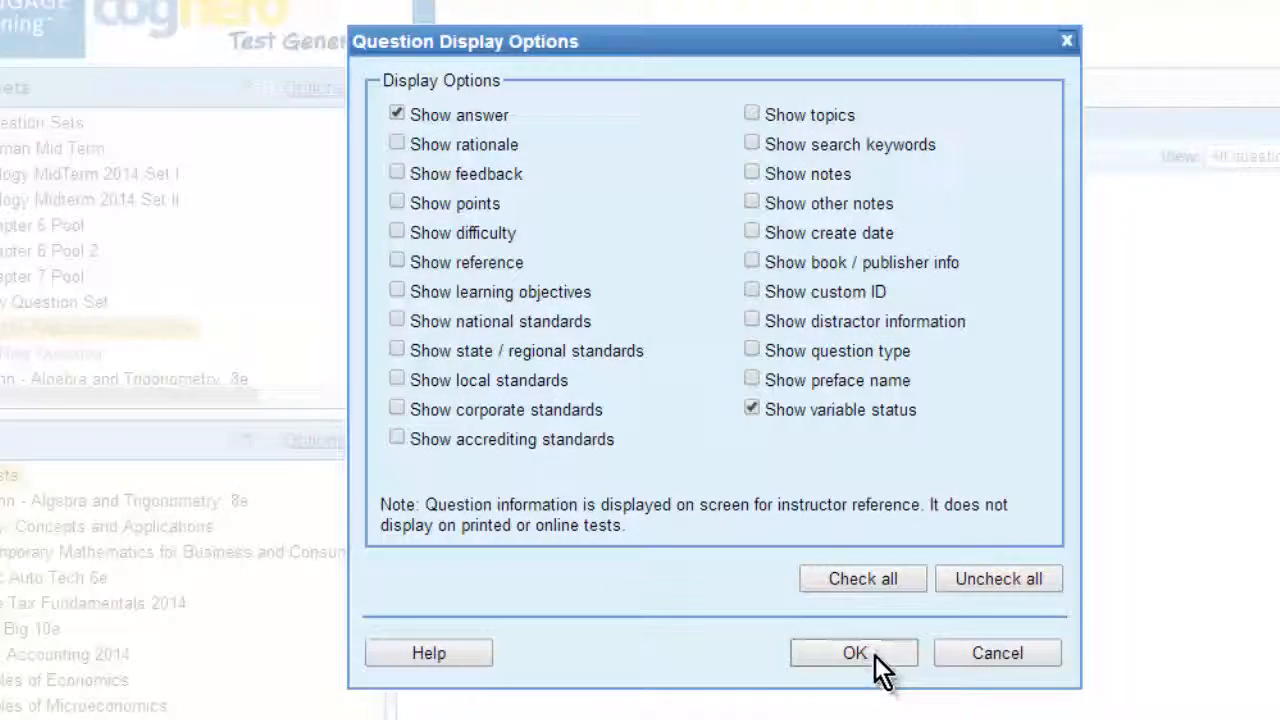
left_click(855, 653)
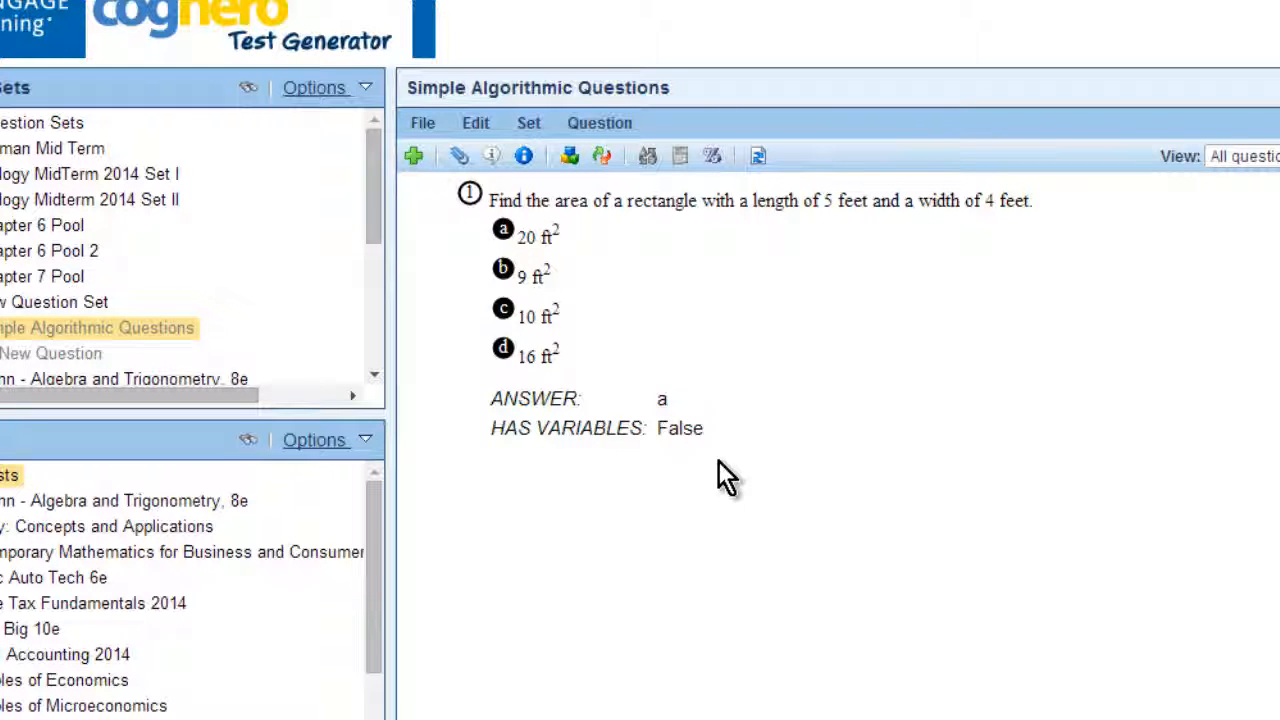
Duplicate the rectangle area question in the Simple Algorithmic Questions set.
mouse_move(426, 341)
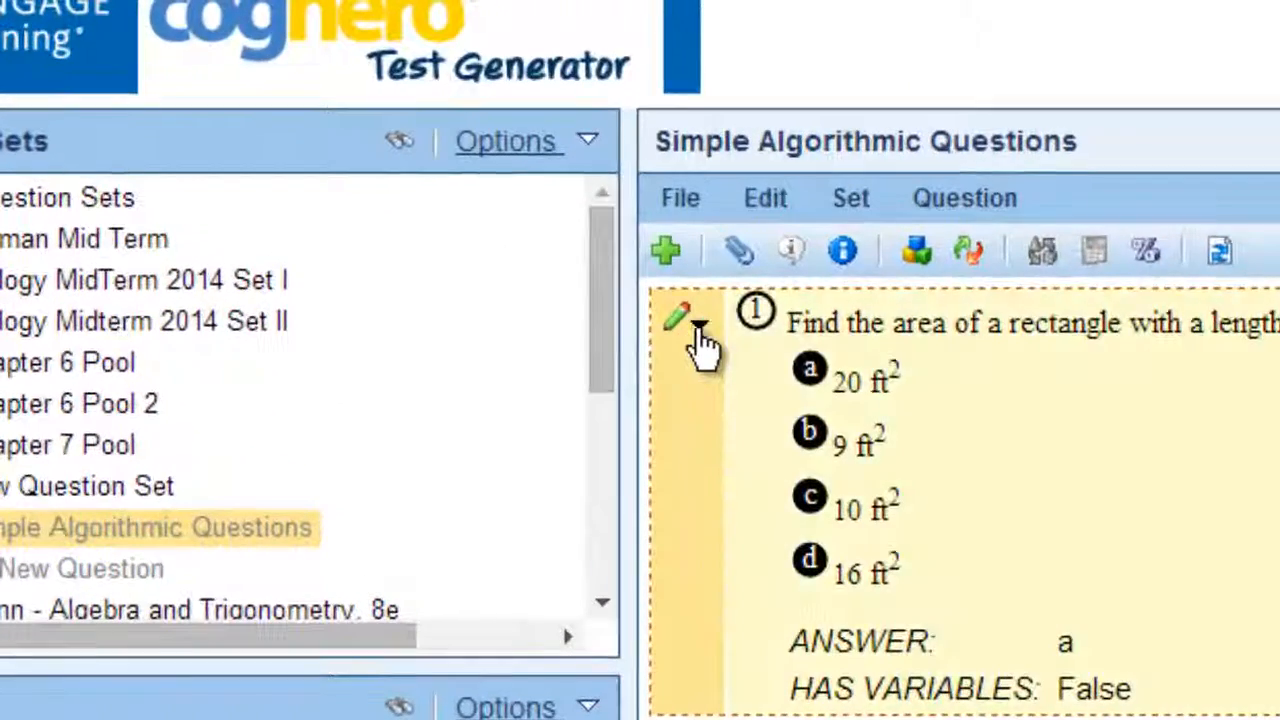
left_click(663, 305)
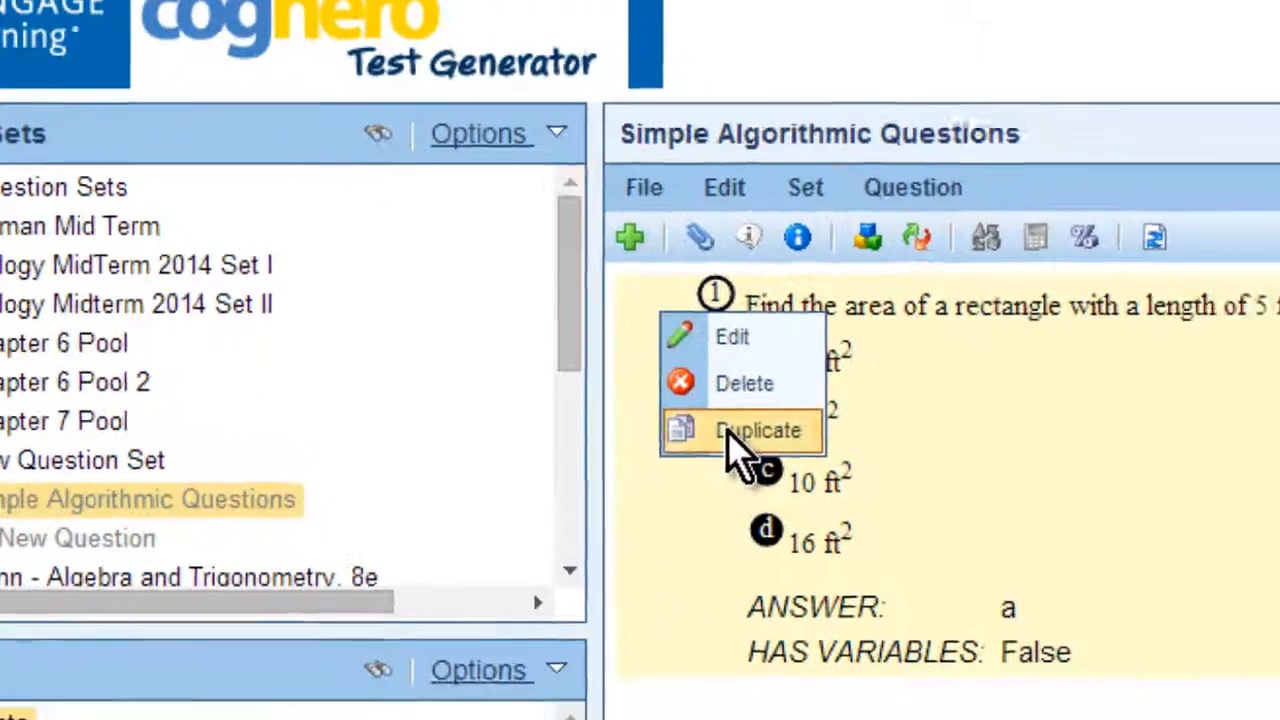
left_click(790, 455)
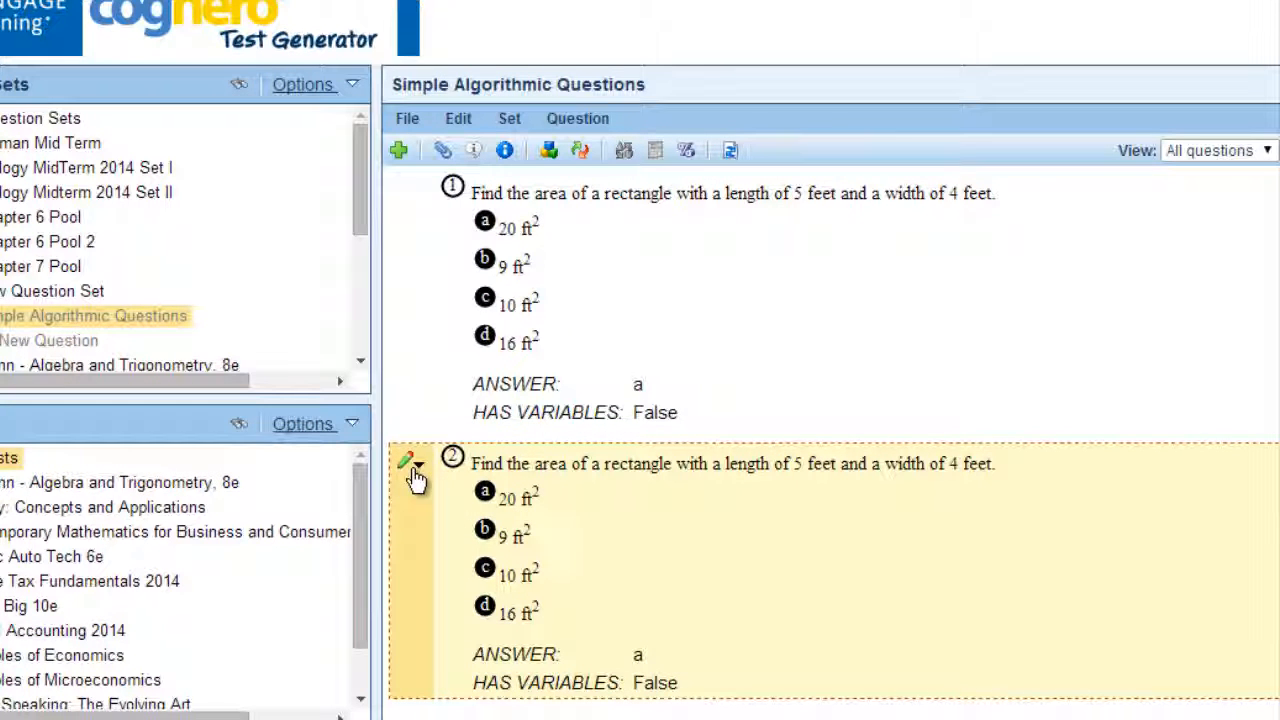
Open the duplicated second question for editing and change its title to "Duplicate Question 2".
left_click(417, 468)
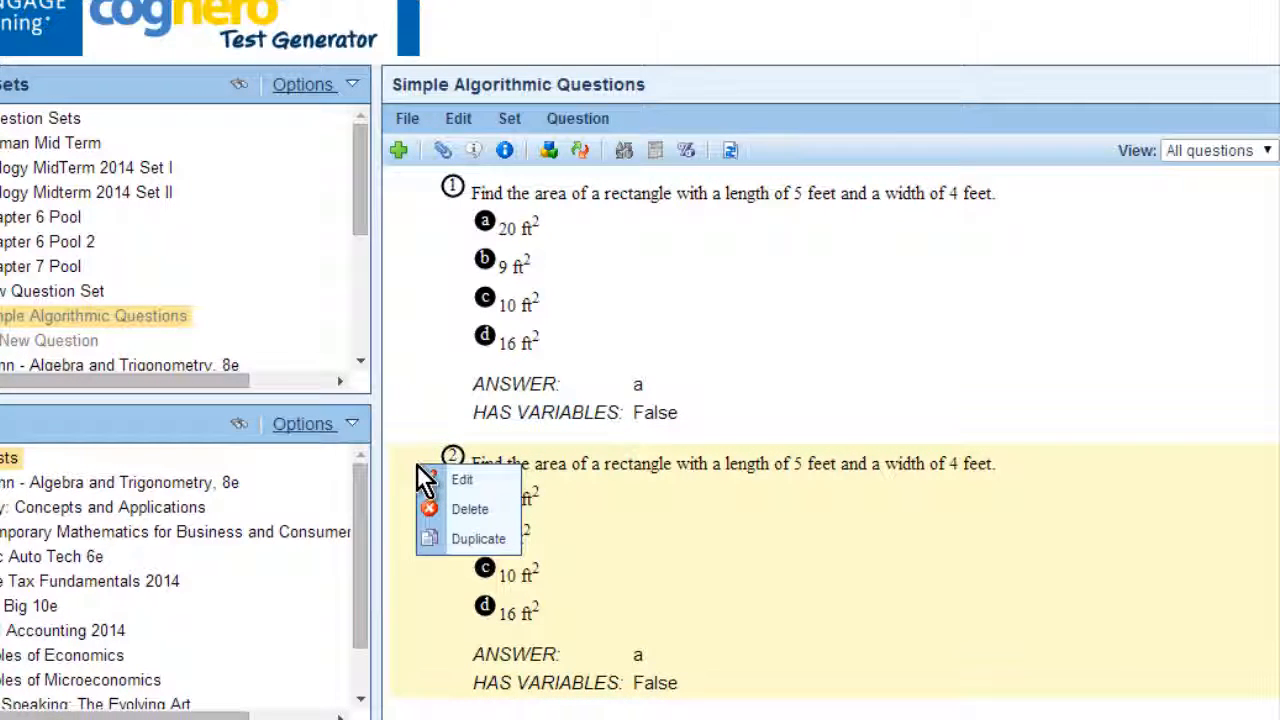
left_click(438, 480)
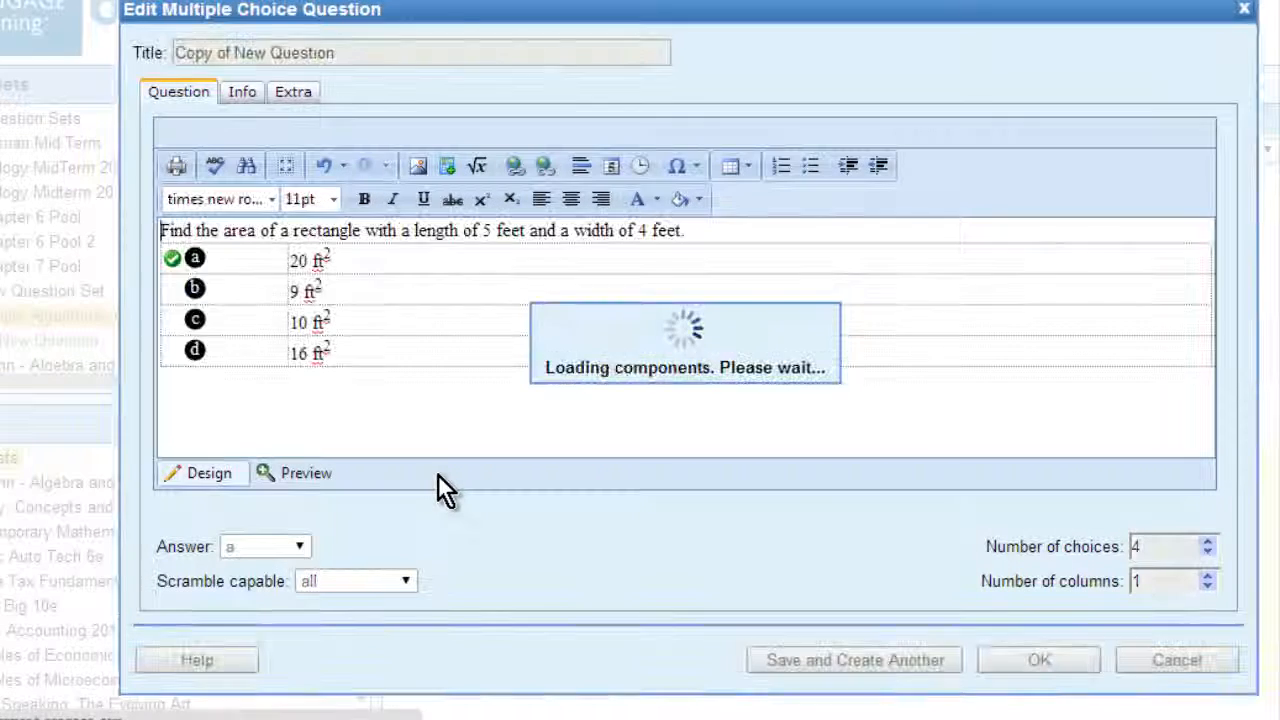
left_click_drag(343, 50, 145, 48)
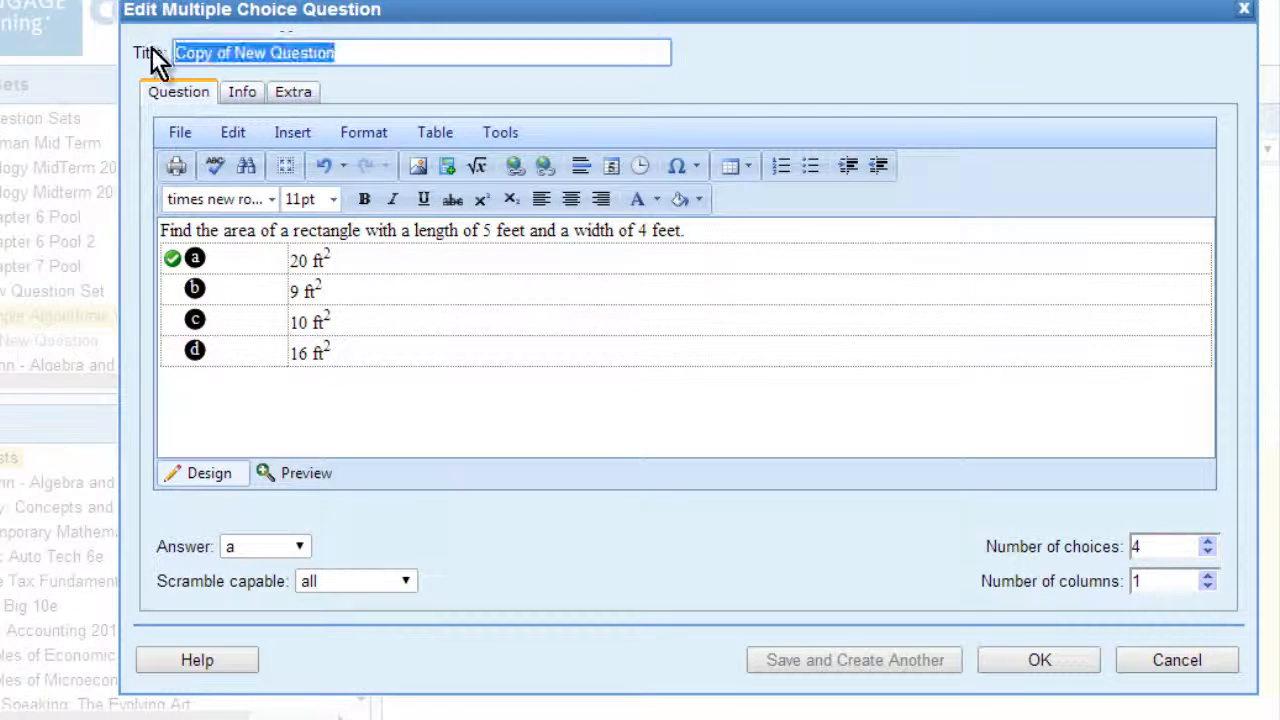
type("Du")
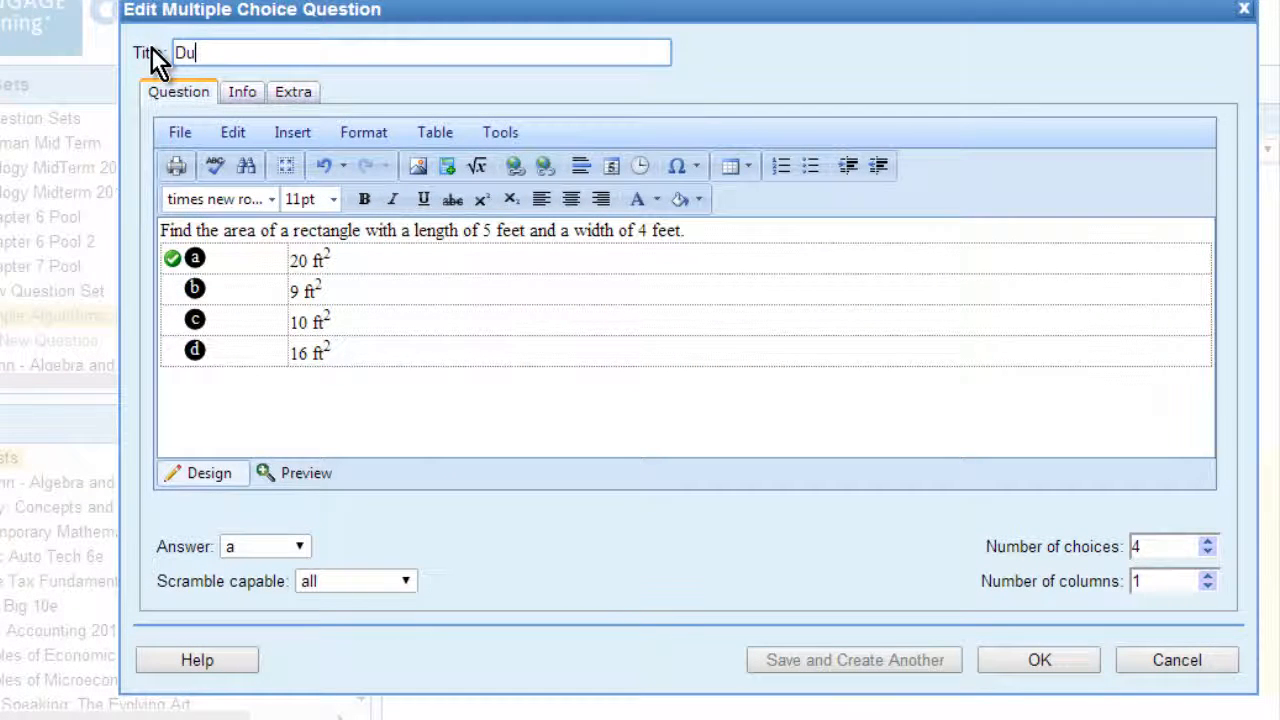
type("plicate Question")
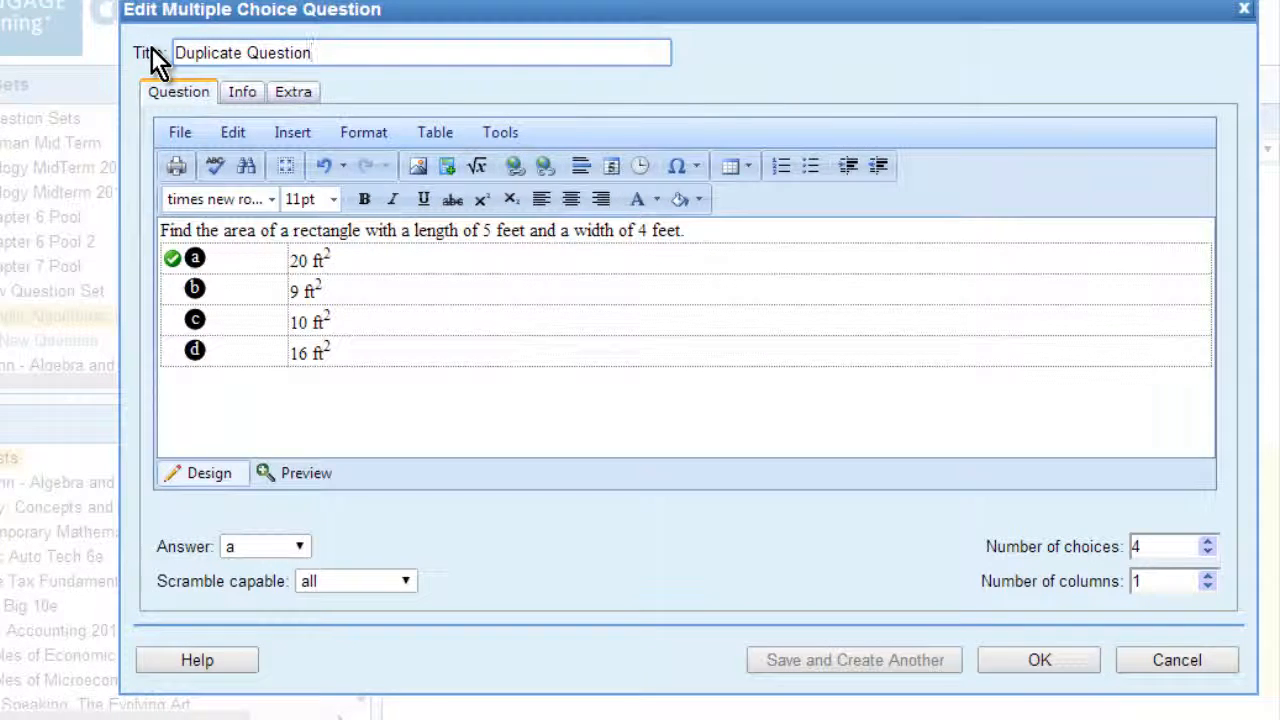
type(" 2")
Start a new variable definition from the duplicated question's variable list.
left_click(298, 131)
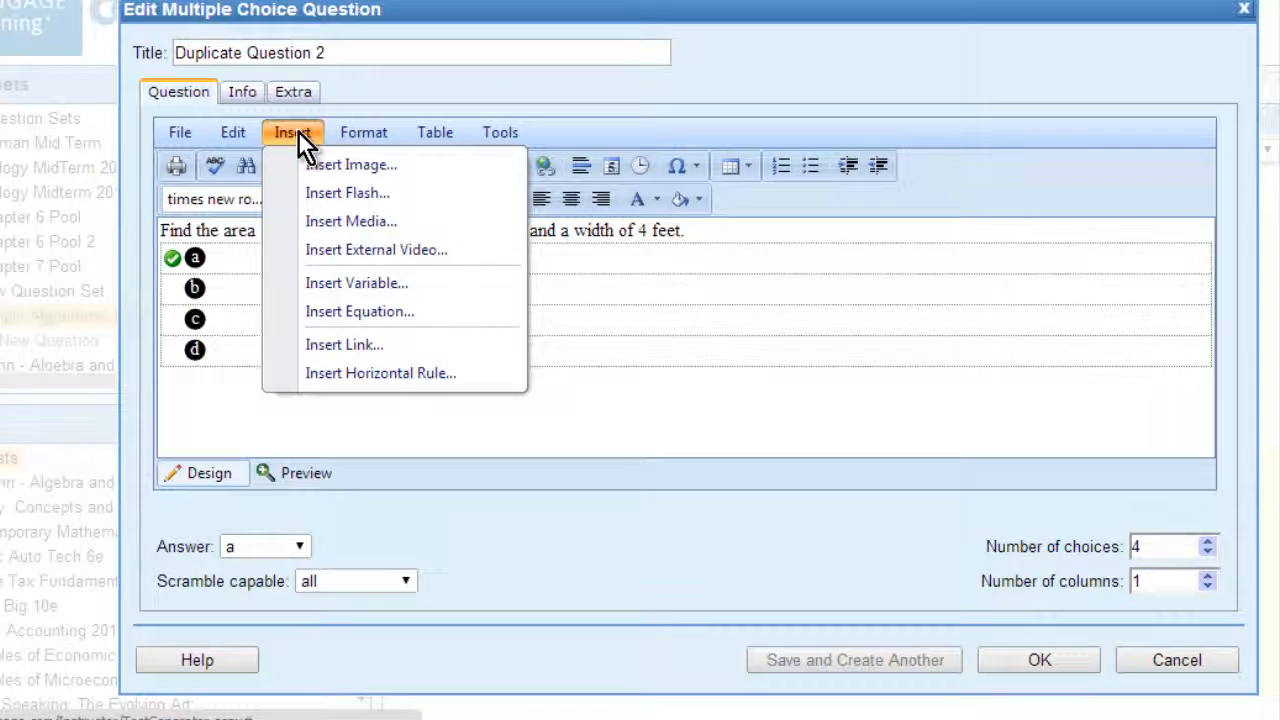
left_click(310, 283)
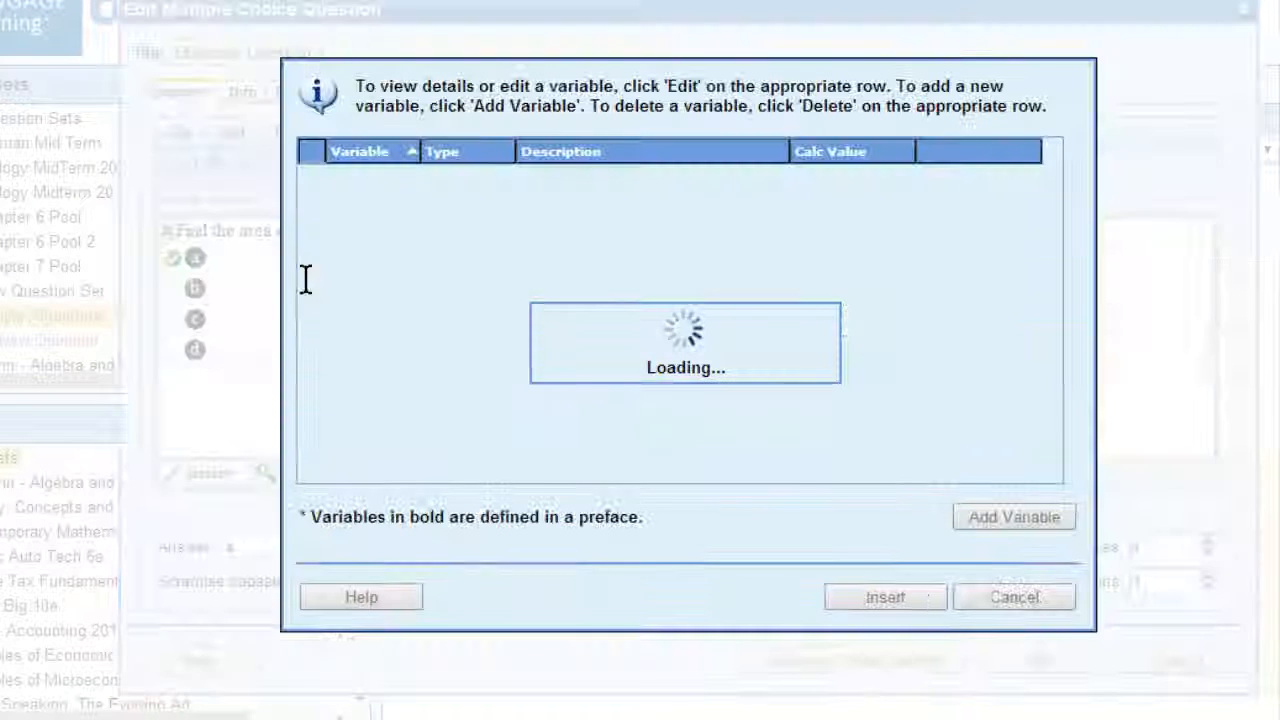
left_click(984, 518)
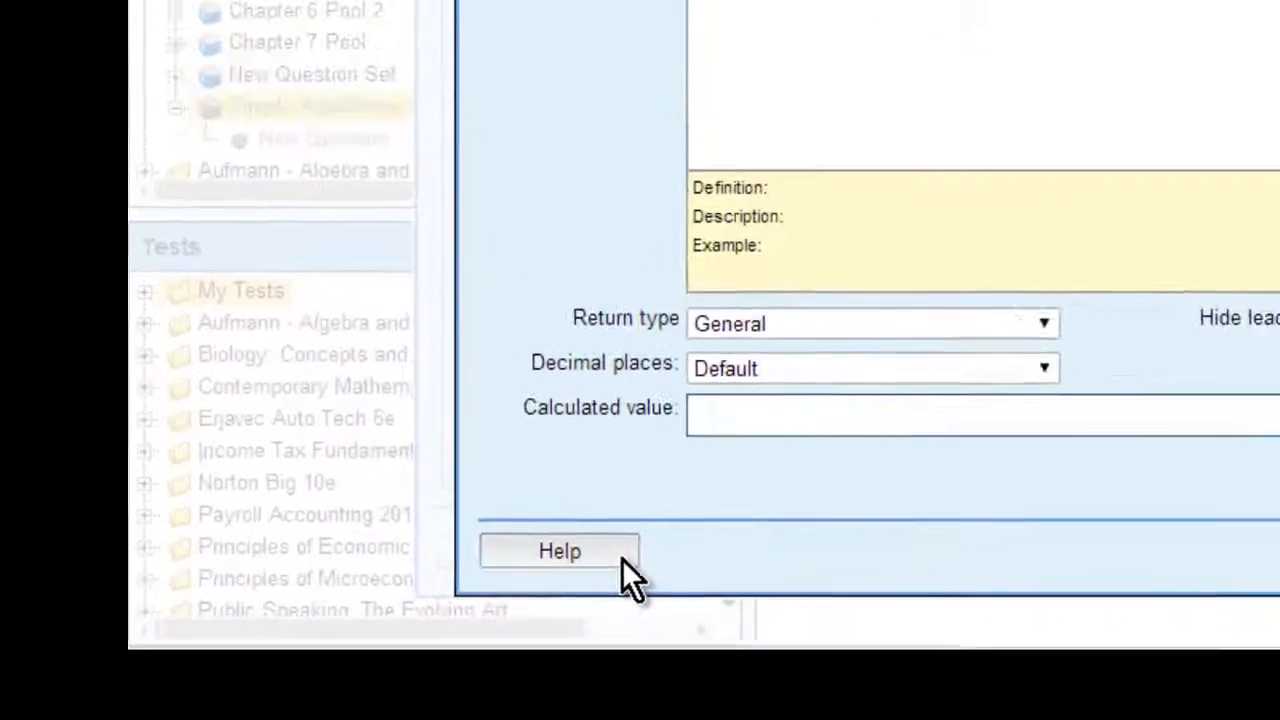
Look through the help on creating variables and its built-in functions reference, then minimize the help window.
left_click(810, 510)
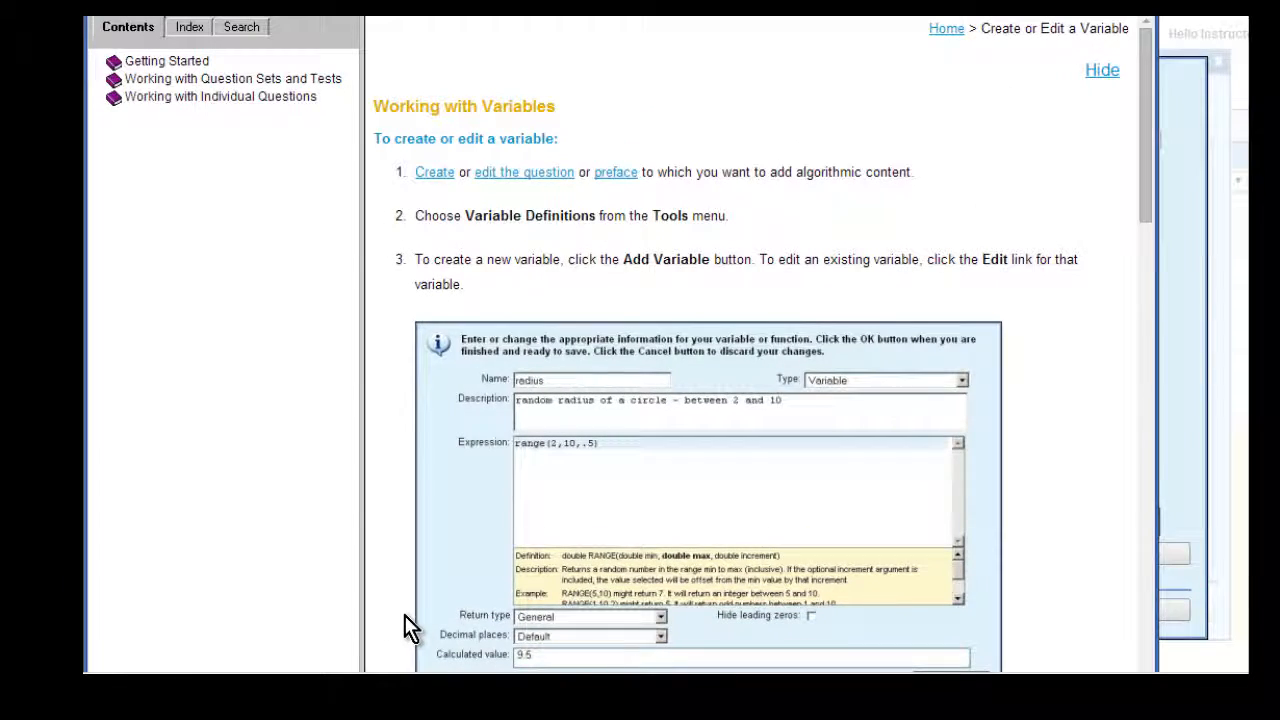
scroll(1066, 417, "down", 3)
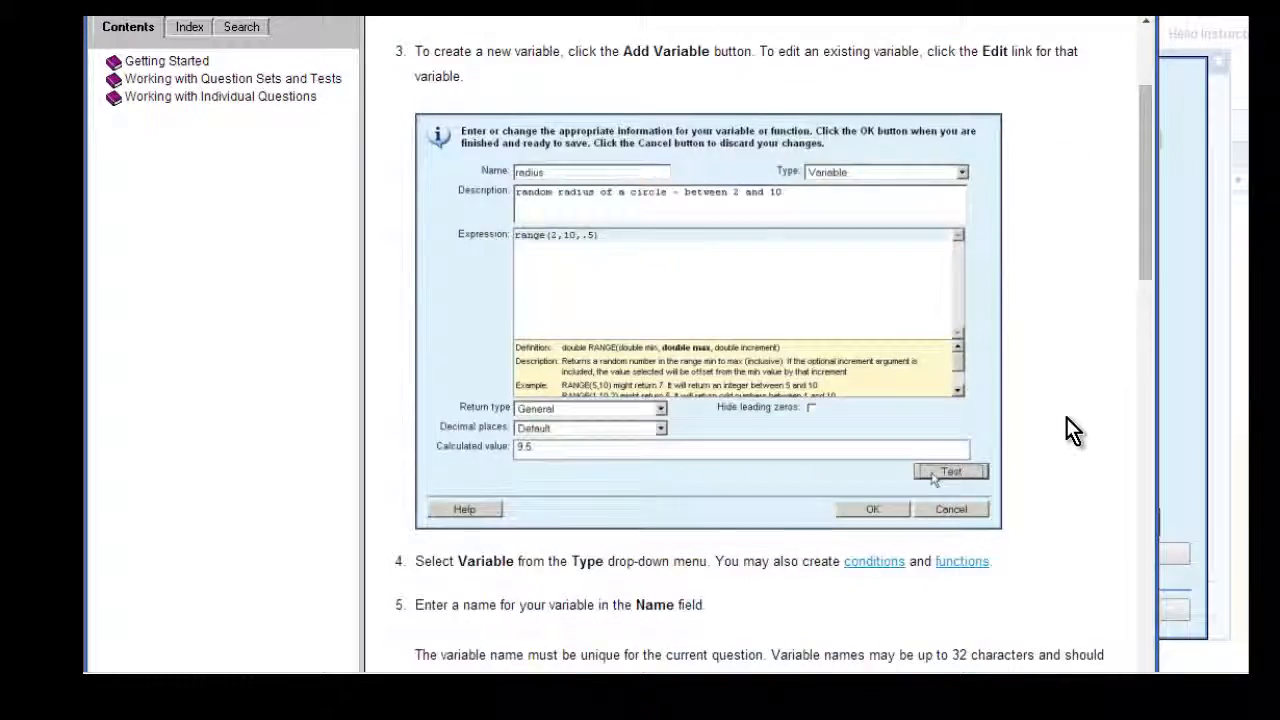
scroll(1071, 430, "down", 3)
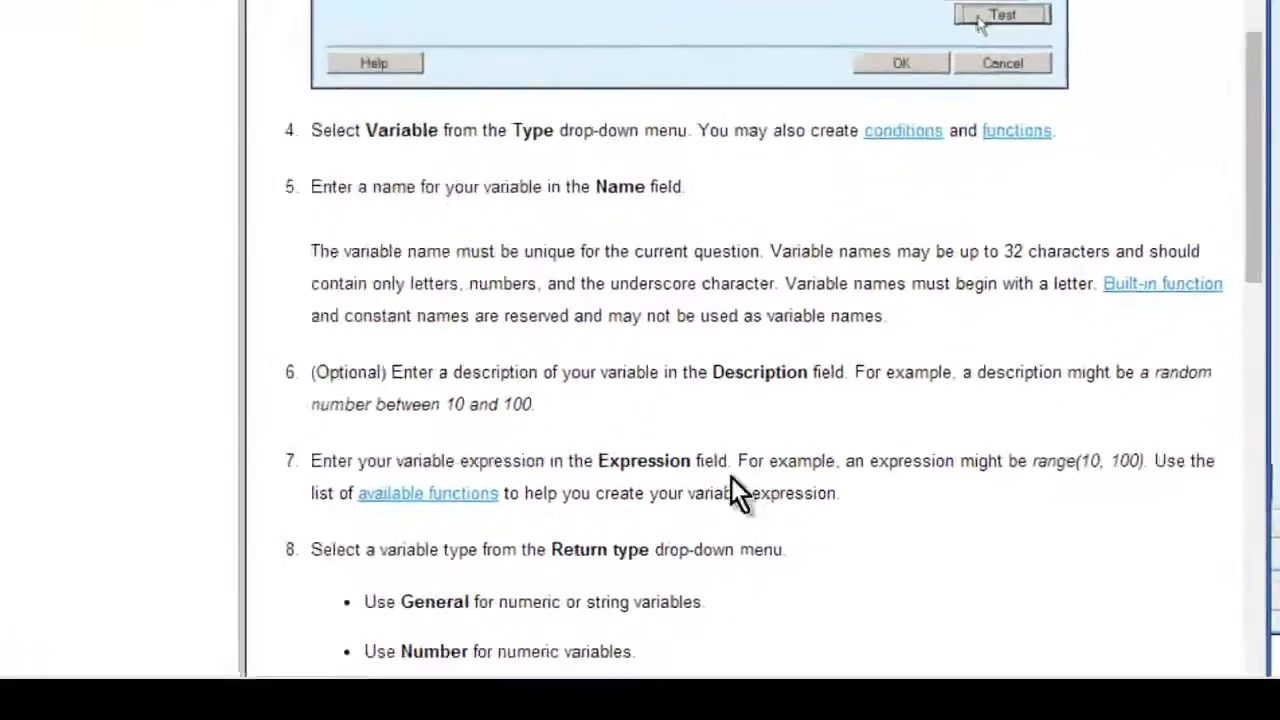
left_click(306, 463)
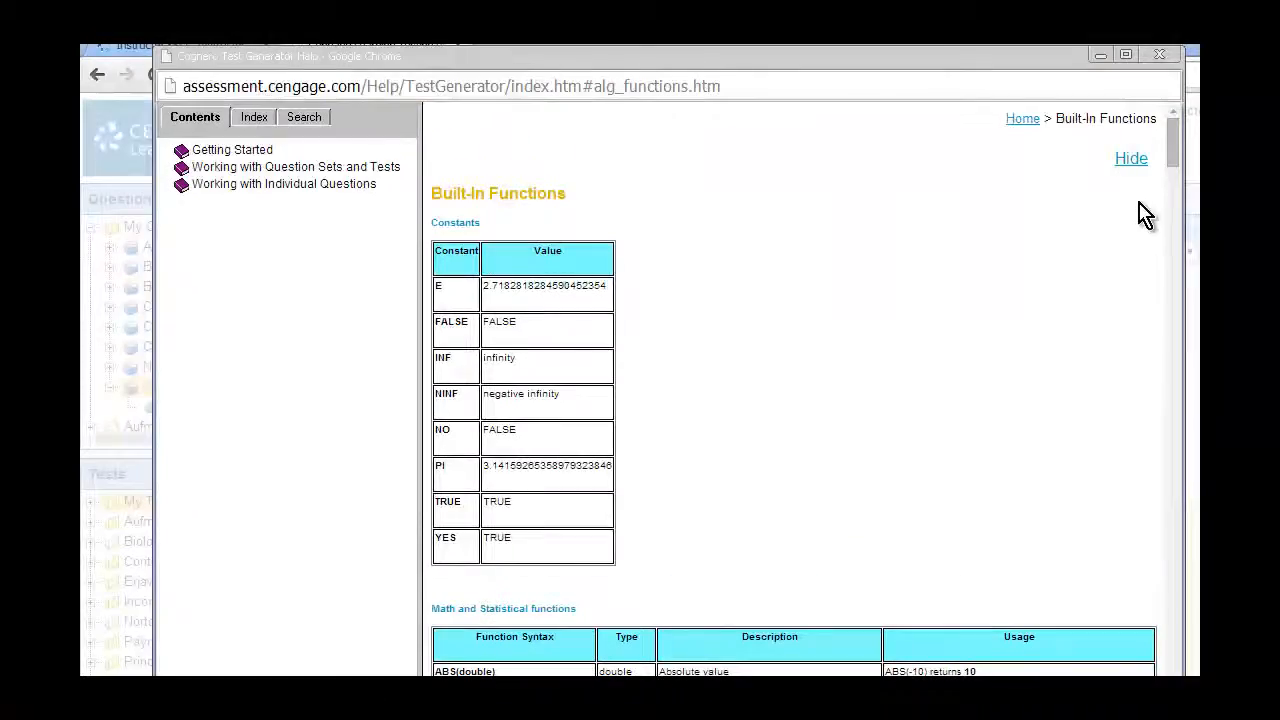
left_click(1132, 161)
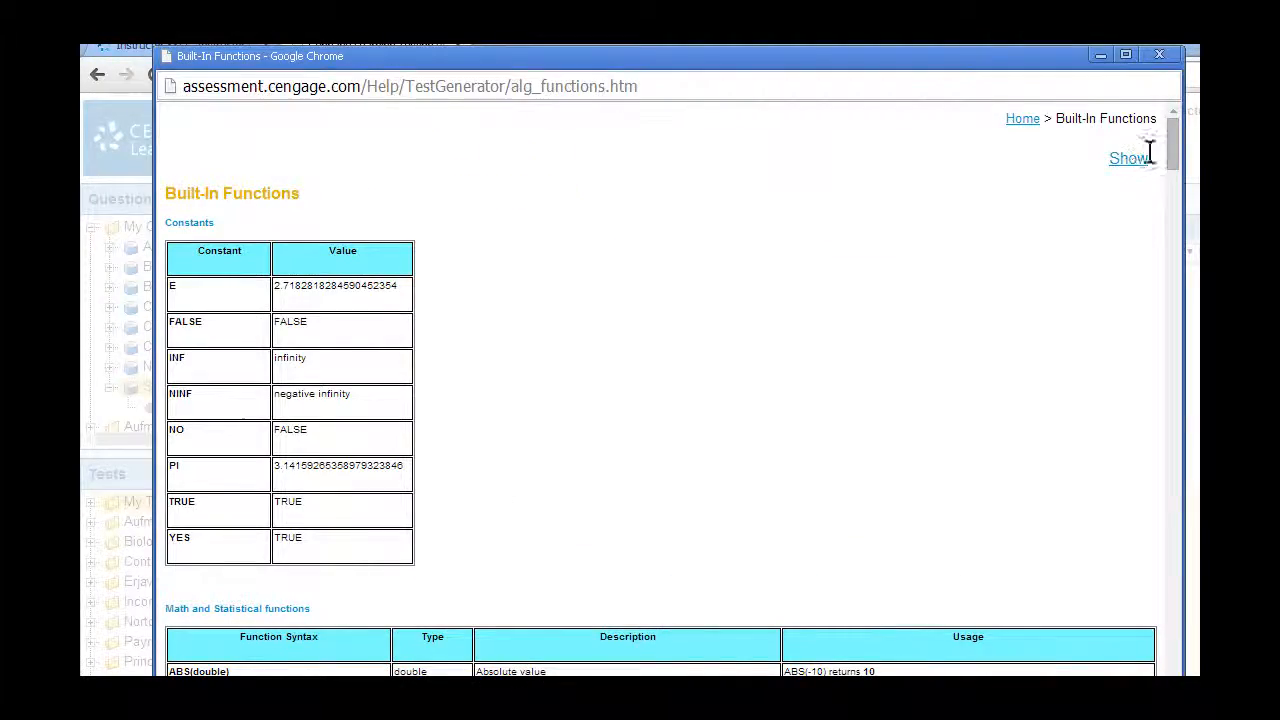
left_click_drag(1172, 148, 1160, 193)
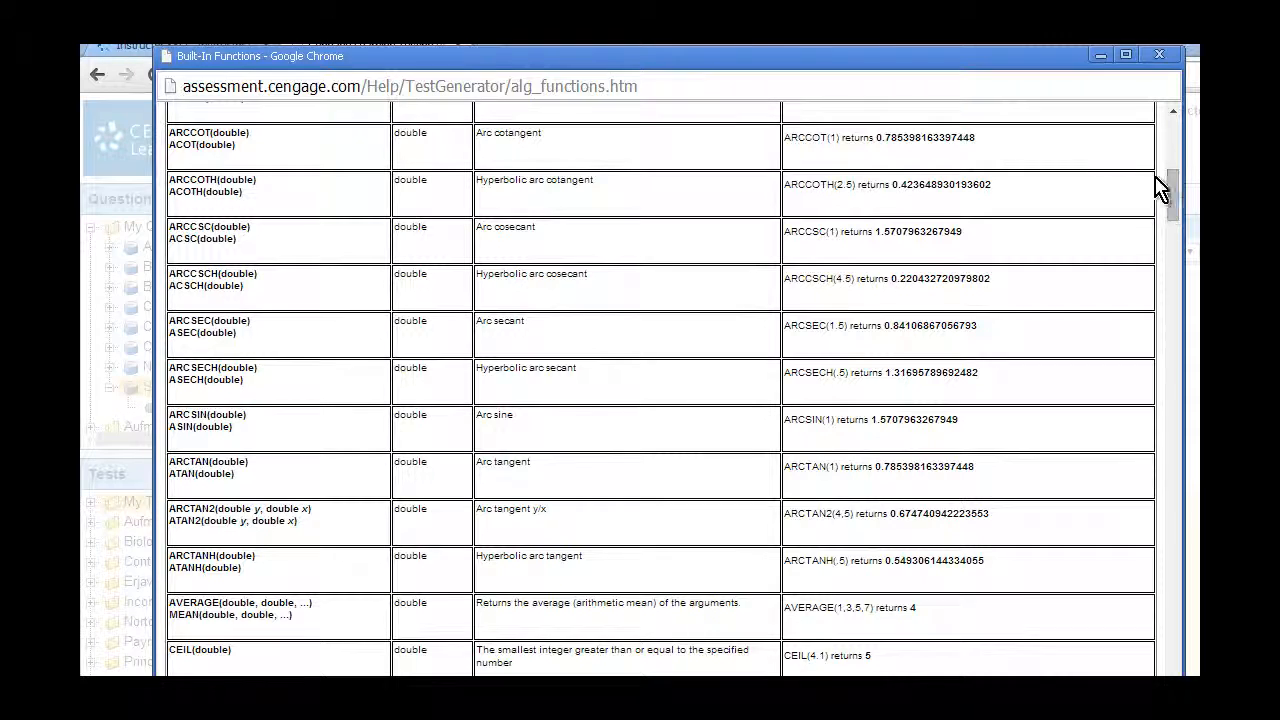
left_click(1101, 57)
Name the new variable "length" and describe it as "variable name is length".
left_click(436, 212)
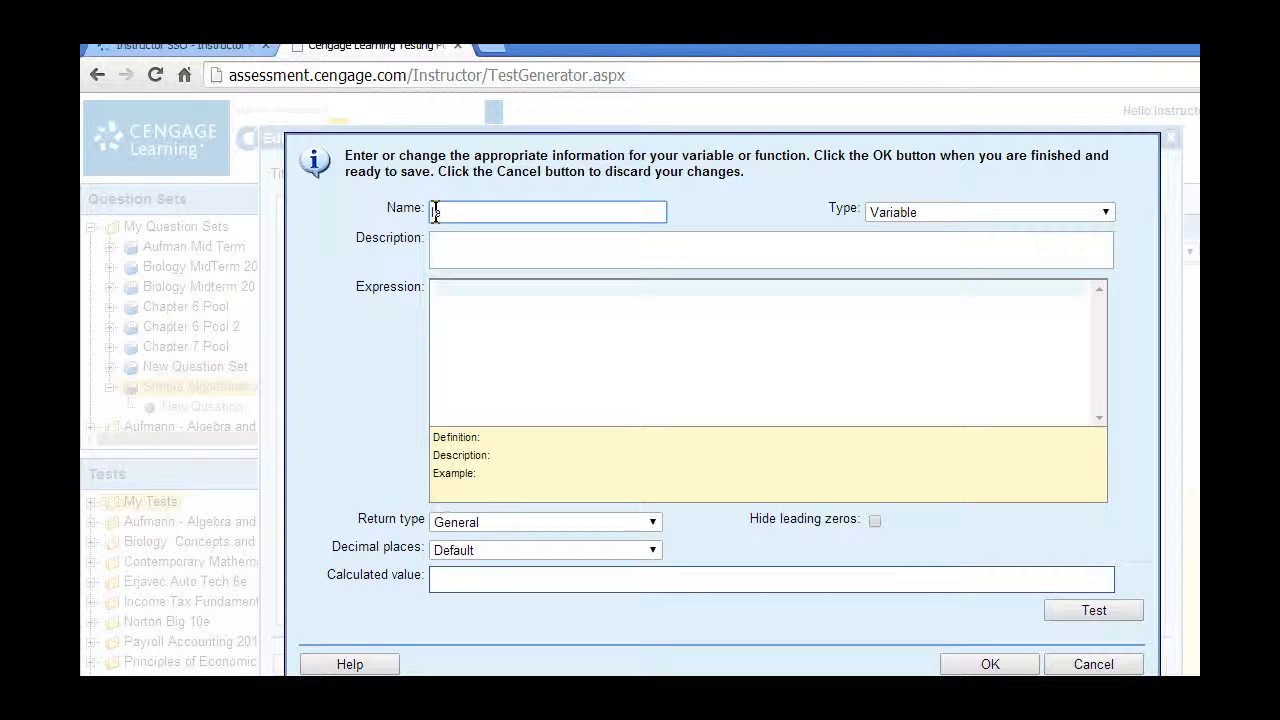
type("length")
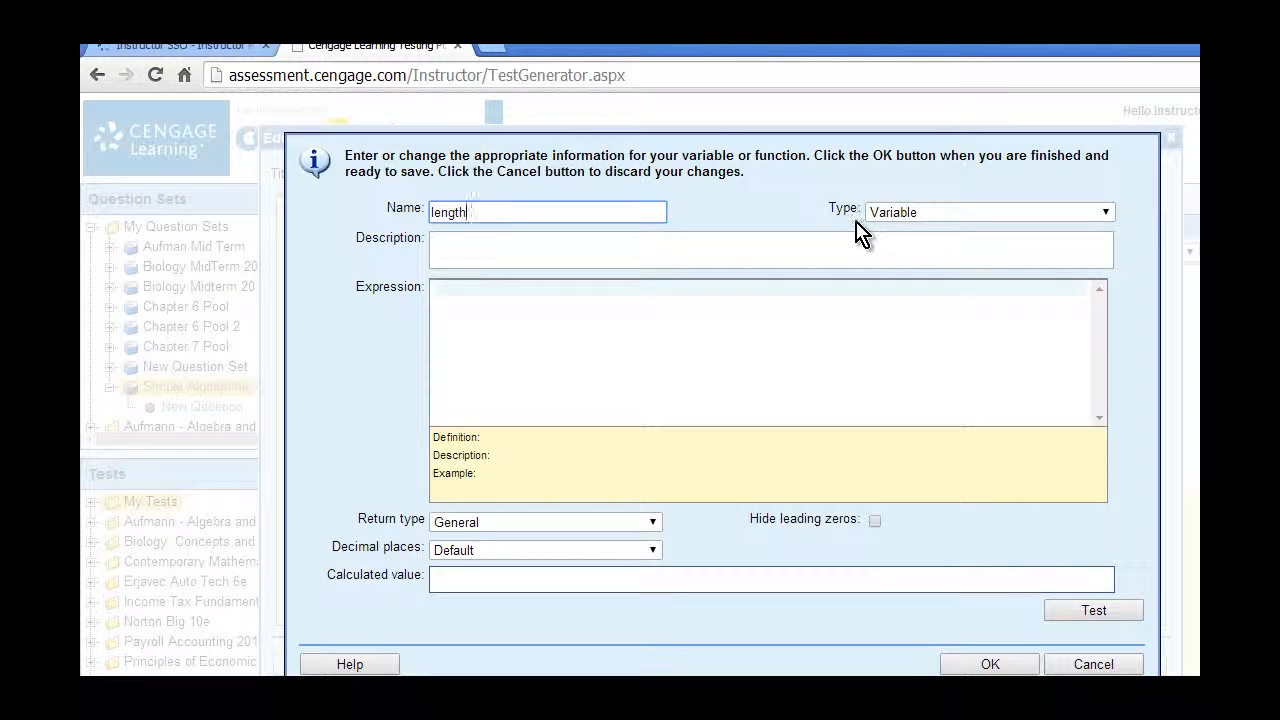
left_click(445, 240)
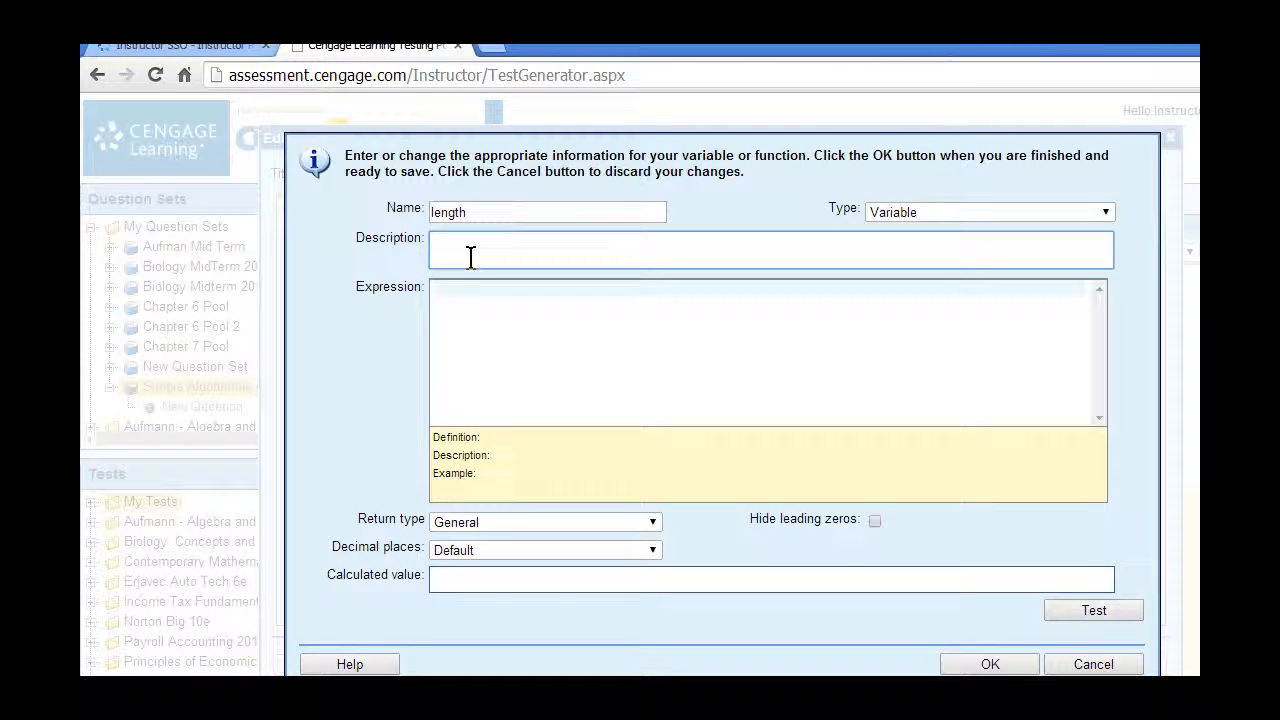
type("variable name is length")
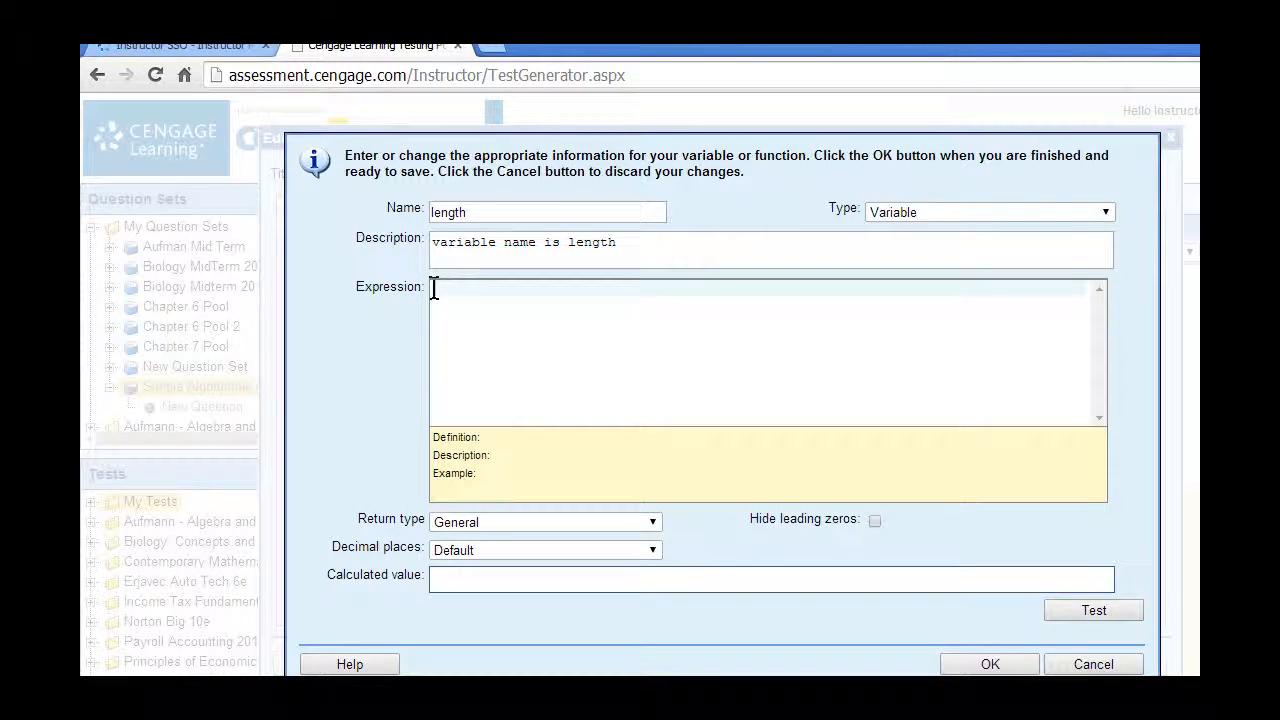
Set the length variable's expression to Rand(9), test its calculated value and save the variable.
left_click(433, 289)
type("r")
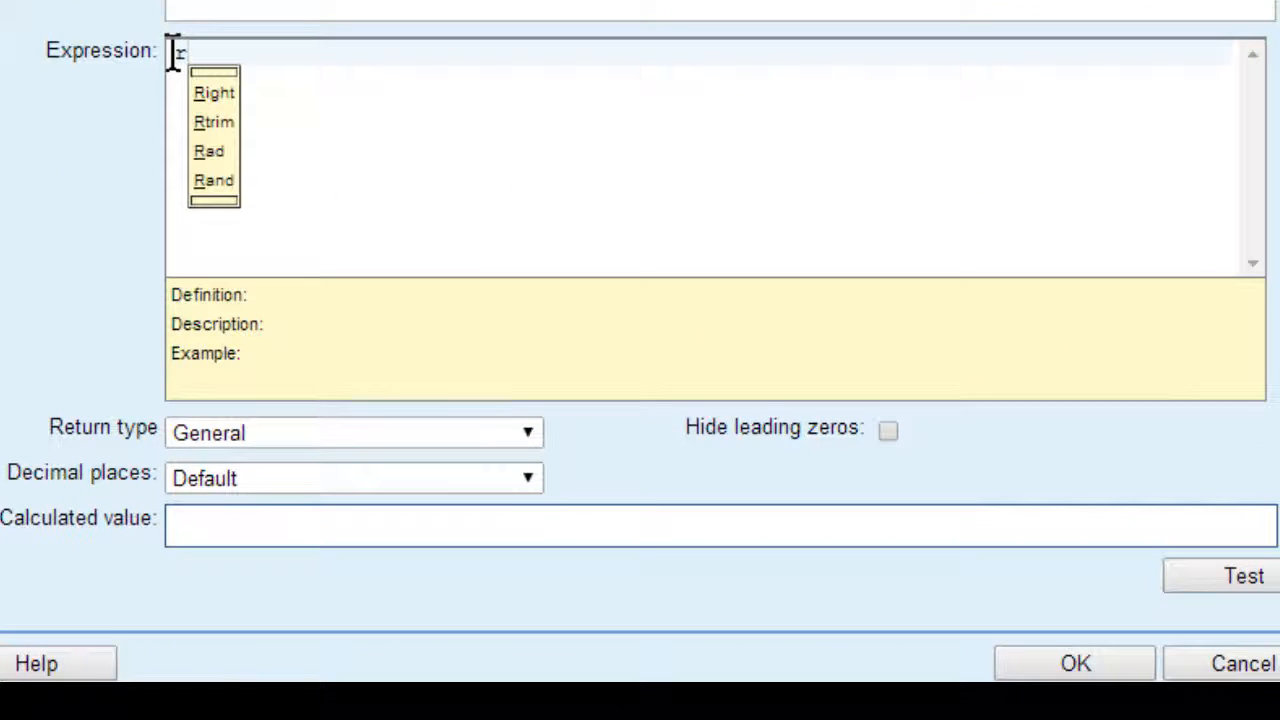
type("a")
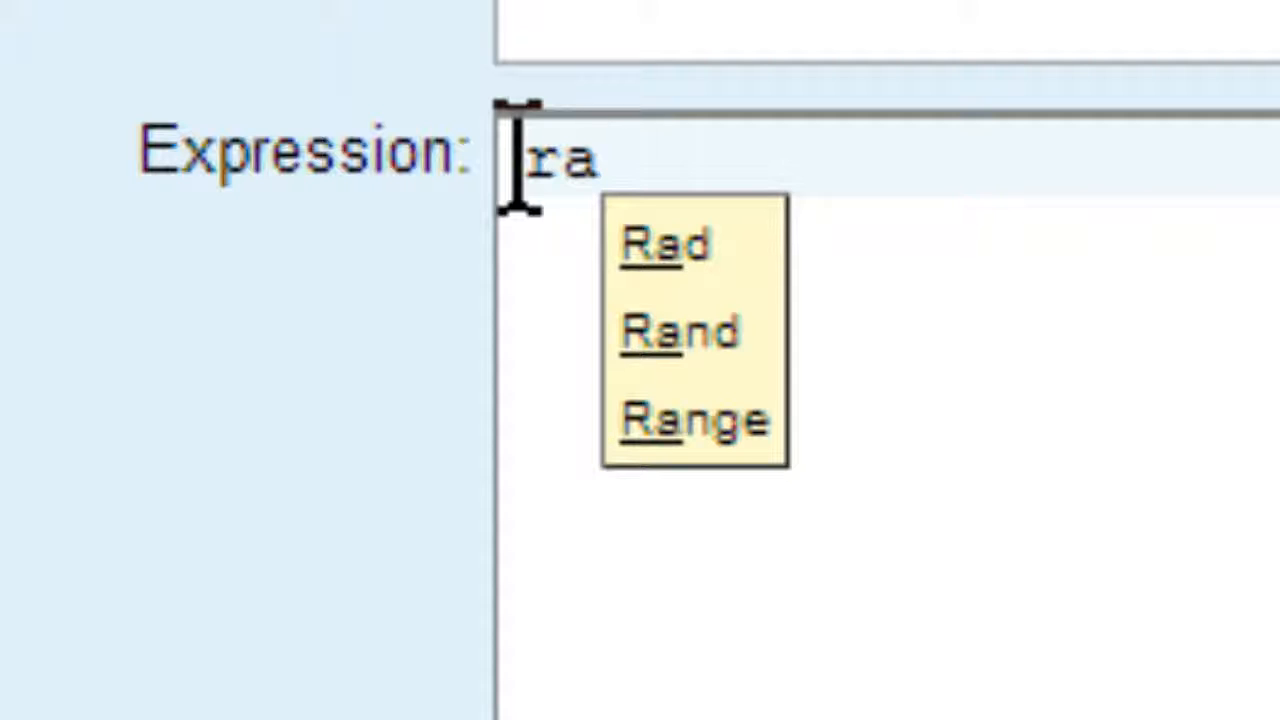
left_click(697, 330)
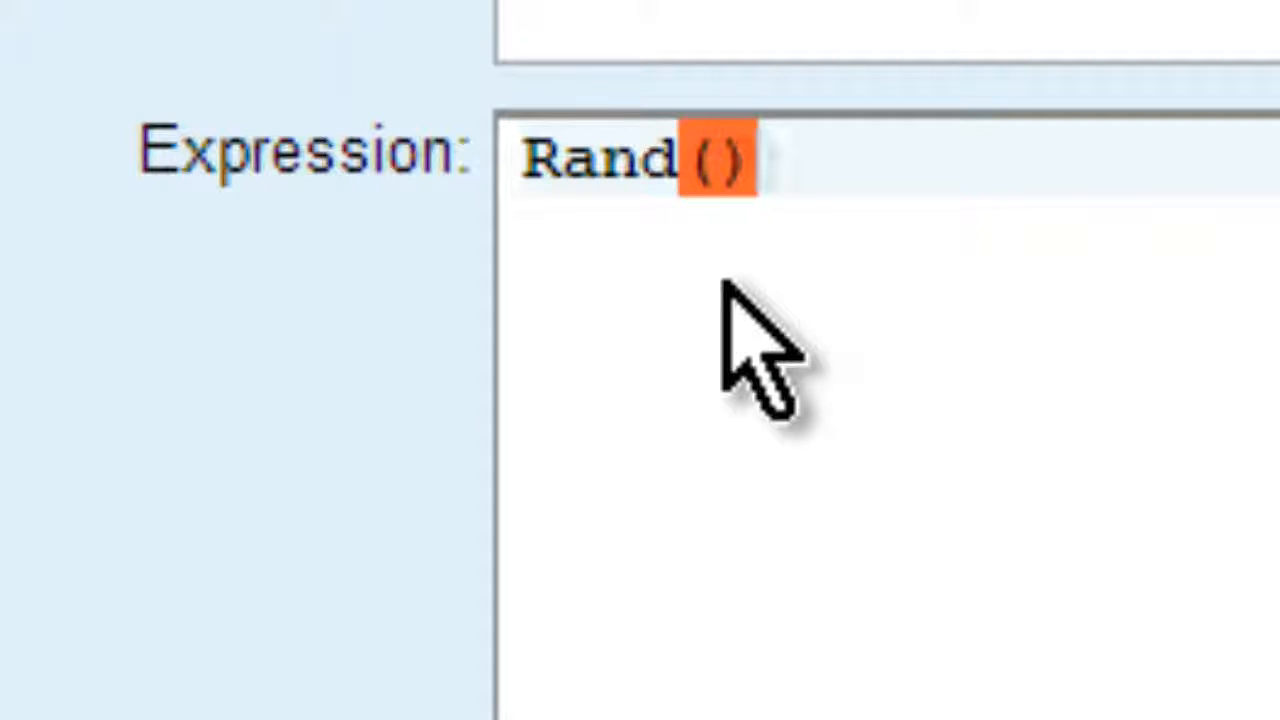
type("9")
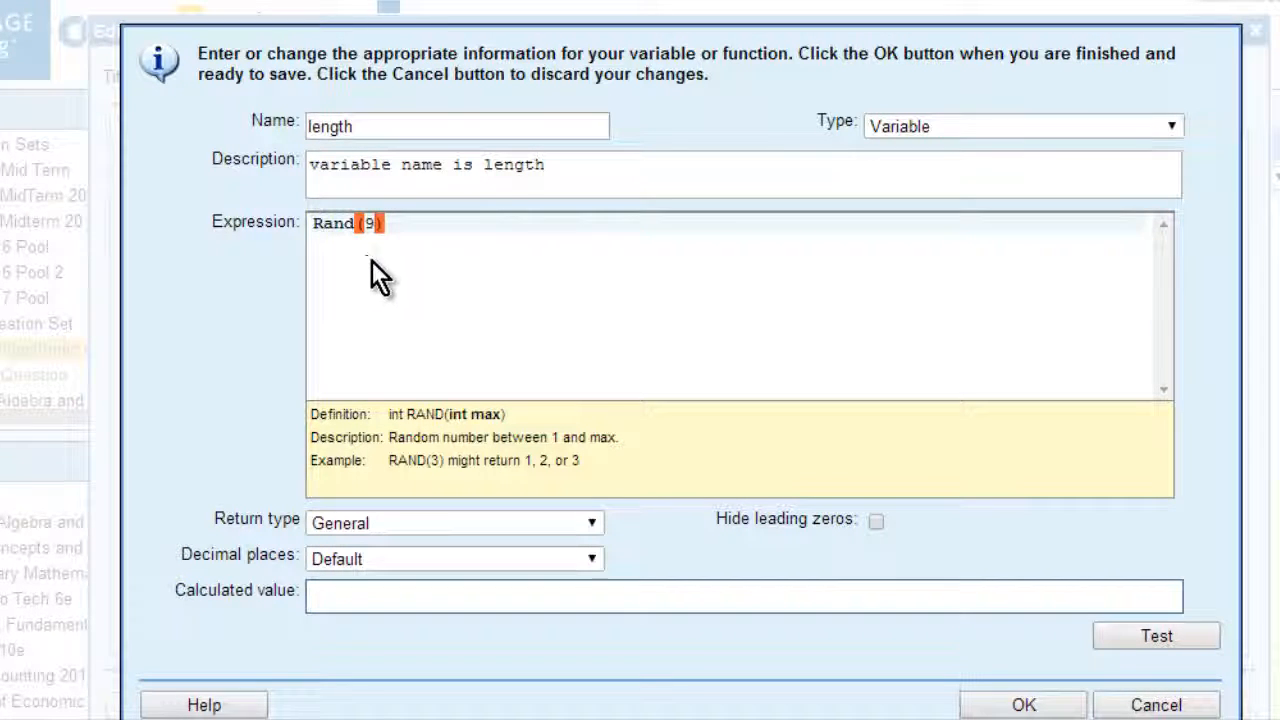
left_click(1162, 638)
left_click(1159, 644)
left_click(1024, 705)
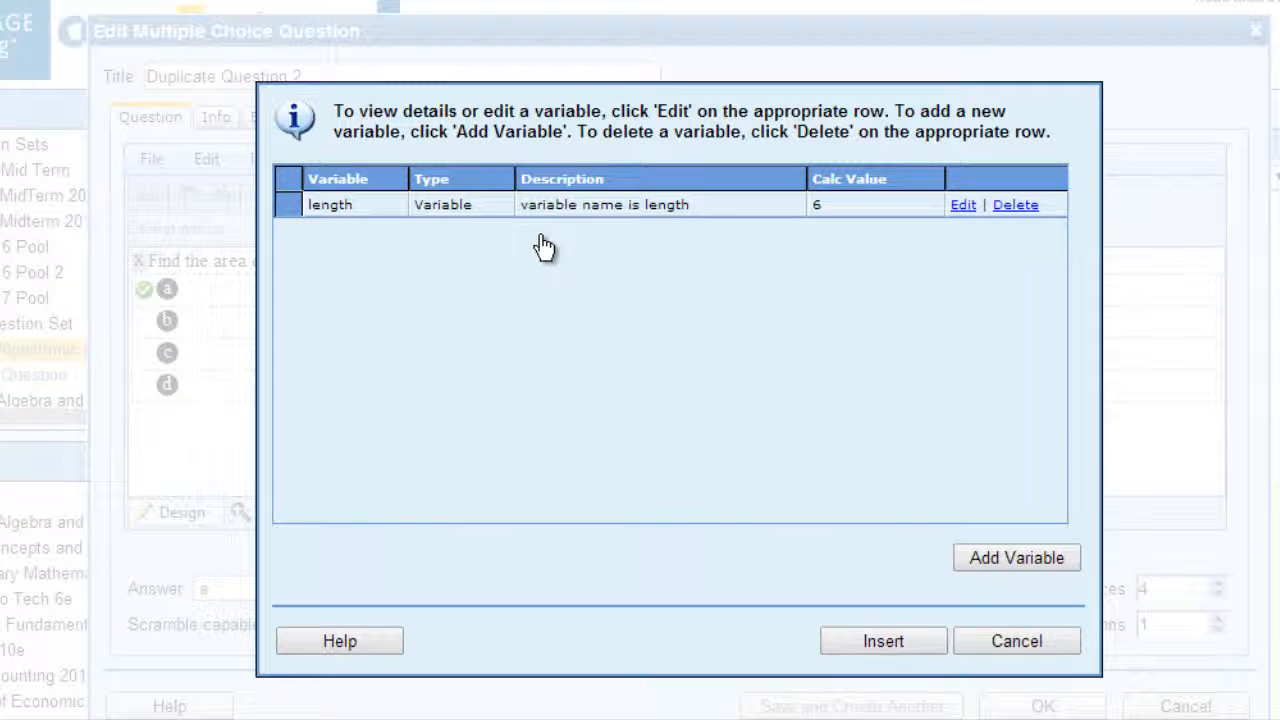
Add a second variable named "width" with the description "this is my variable for width".
left_click(1004, 562)
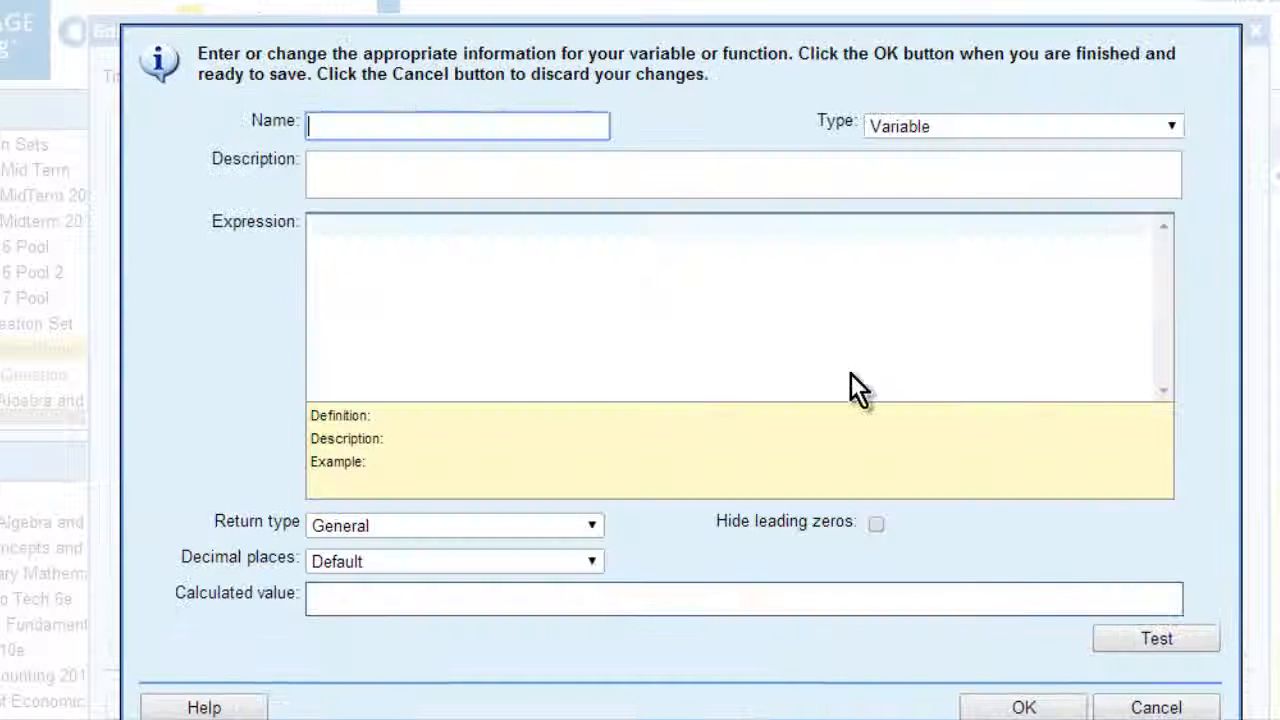
type("width")
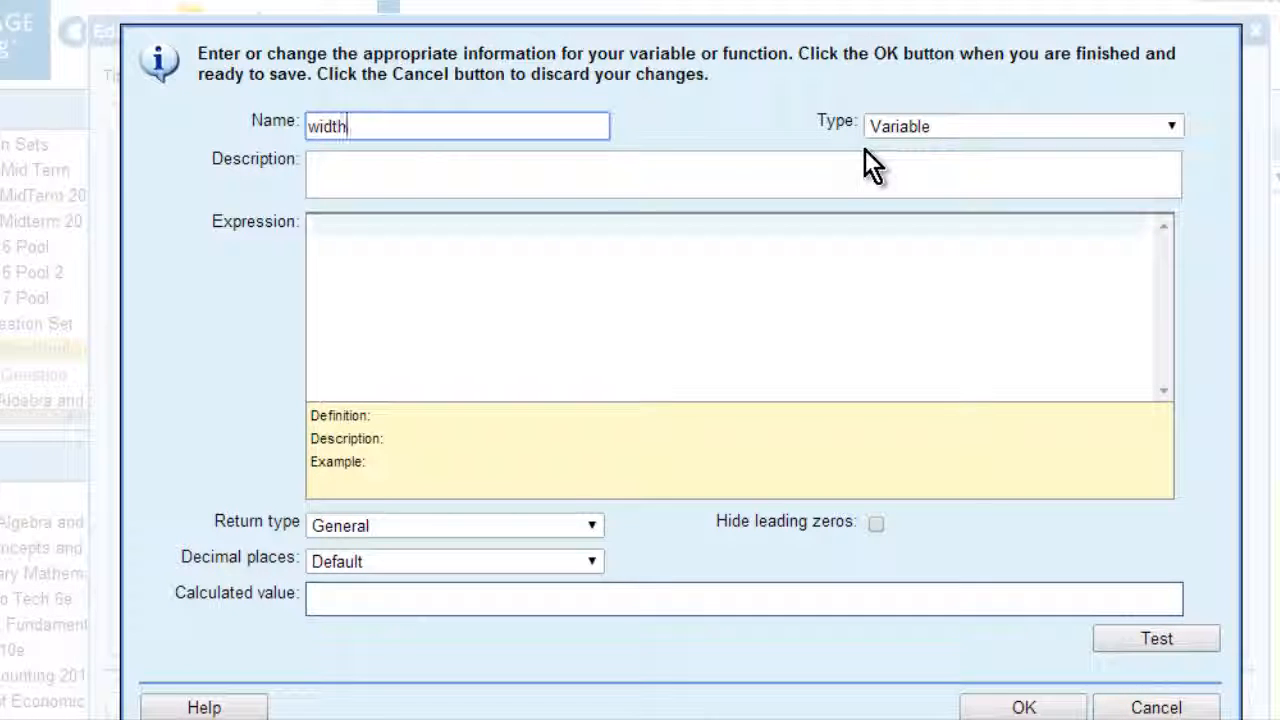
left_click(343, 160)
type("this is my variable for width")
Set the width variable's expression to Rand(9), test its calculated value twice and save the variable.
left_click(314, 229)
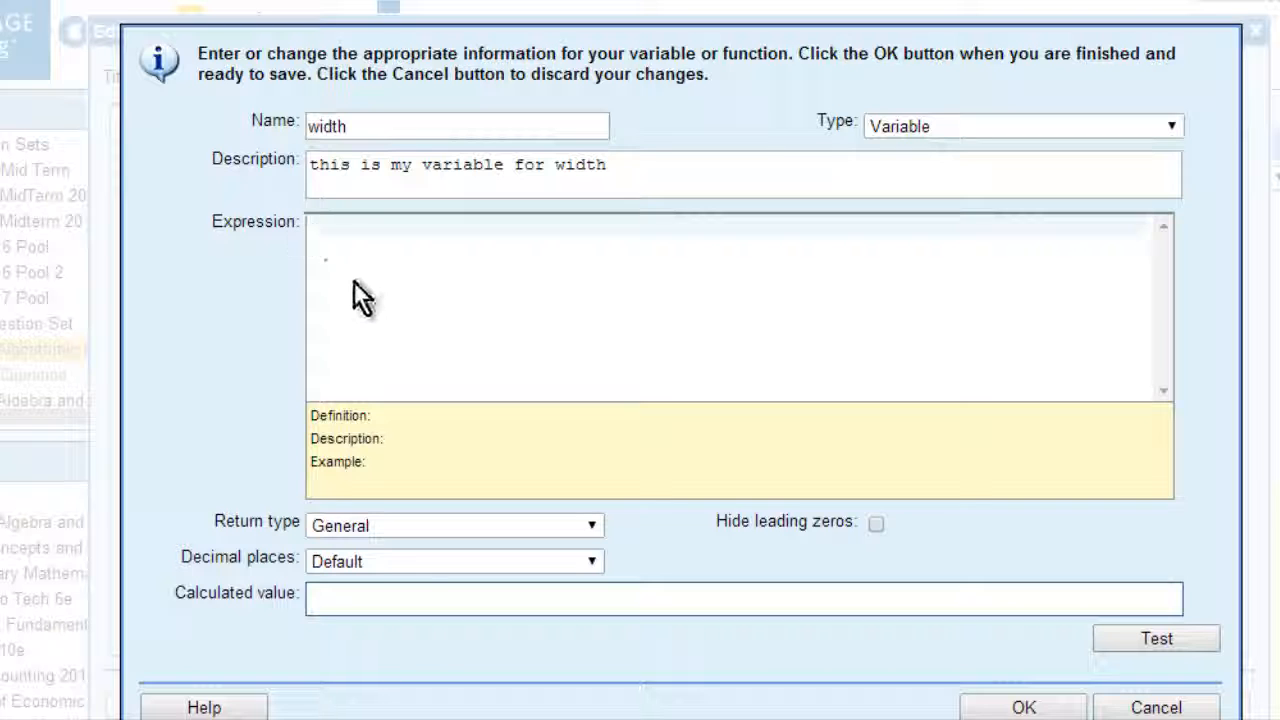
type("r")
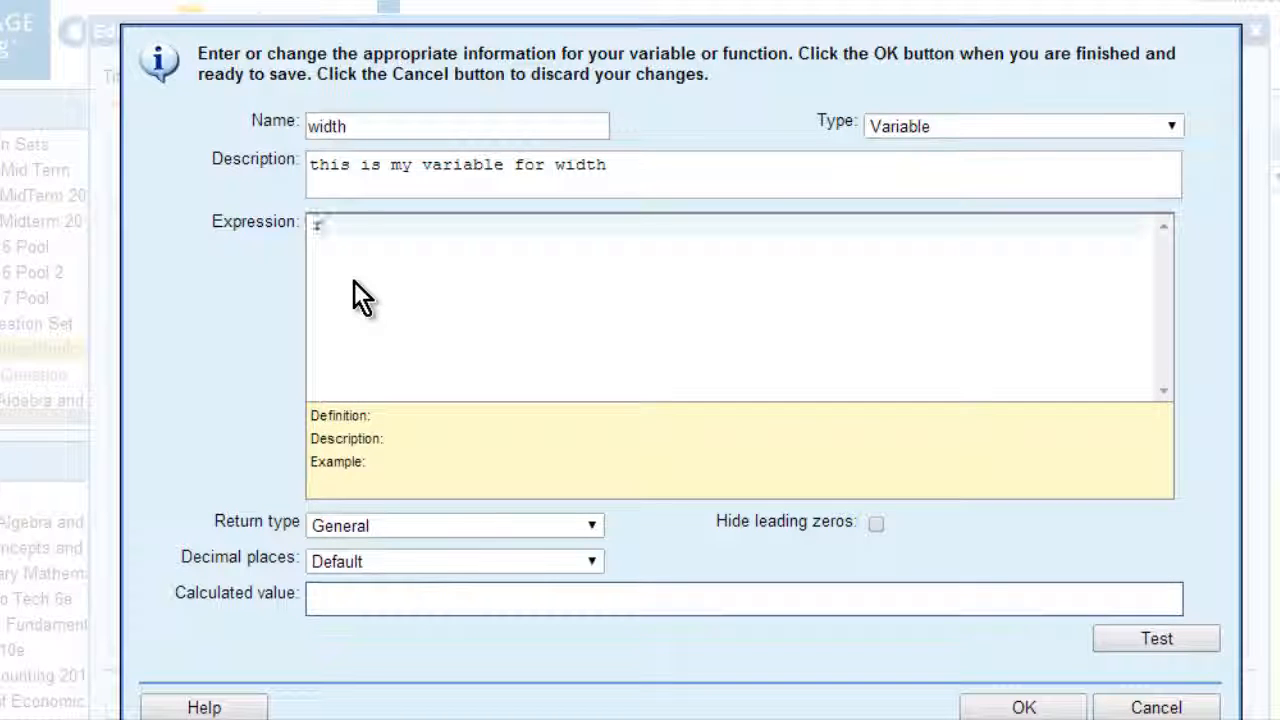
type("a")
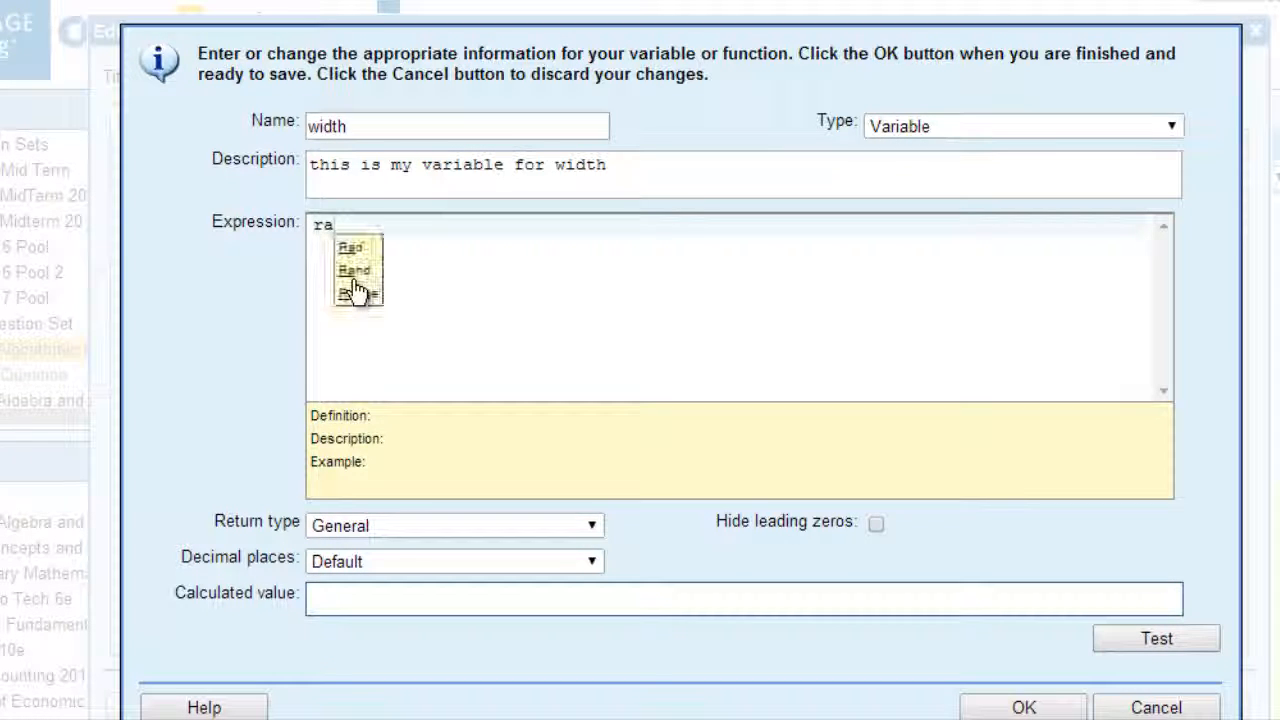
left_click(355, 271)
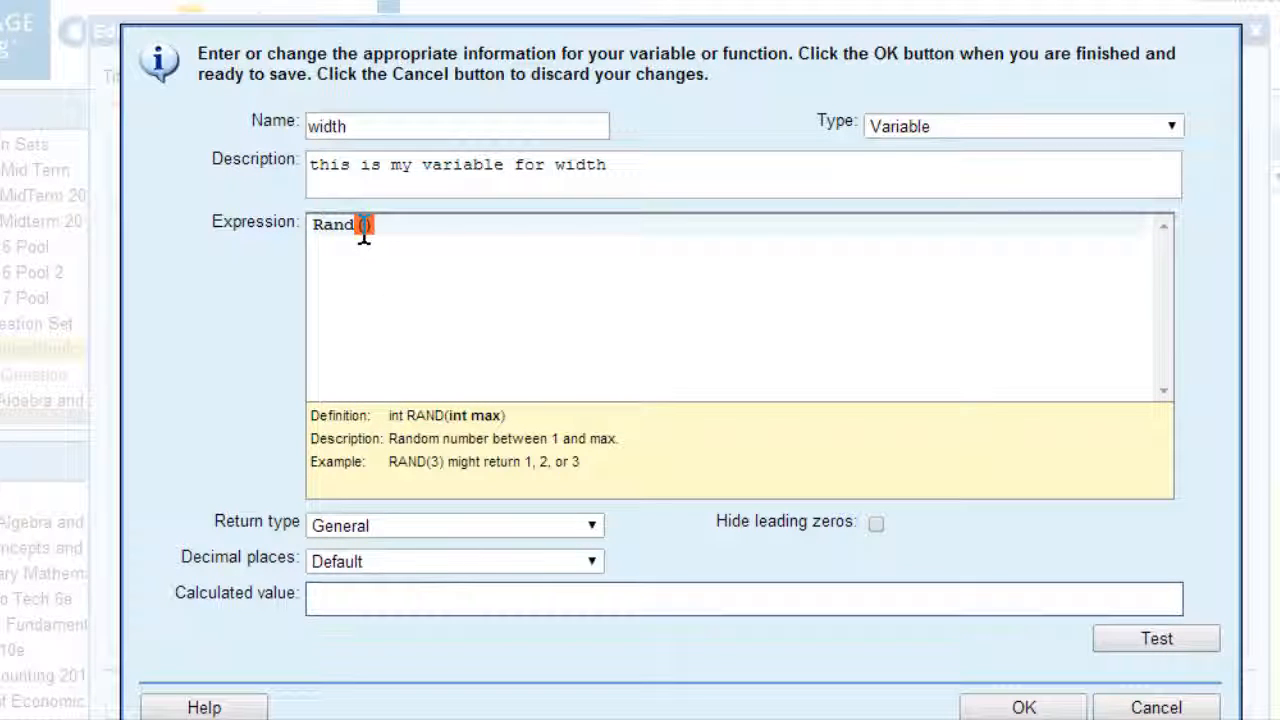
type("9")
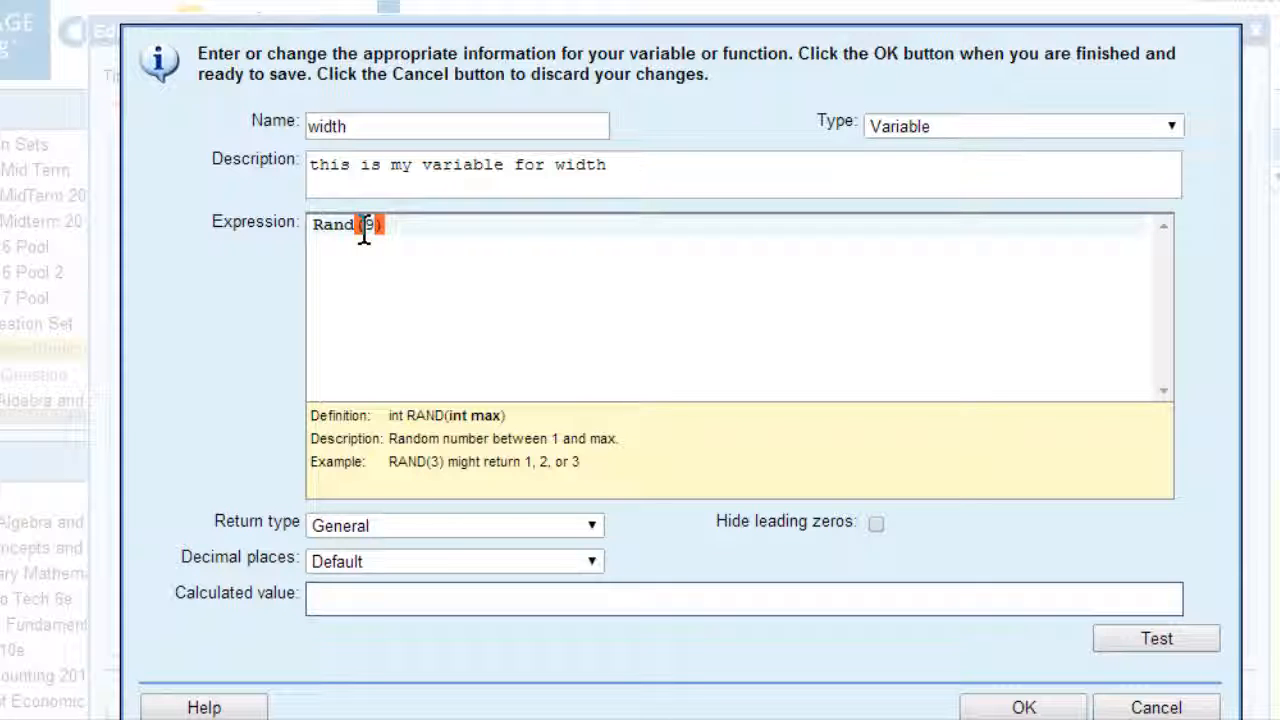
left_click(1181, 641)
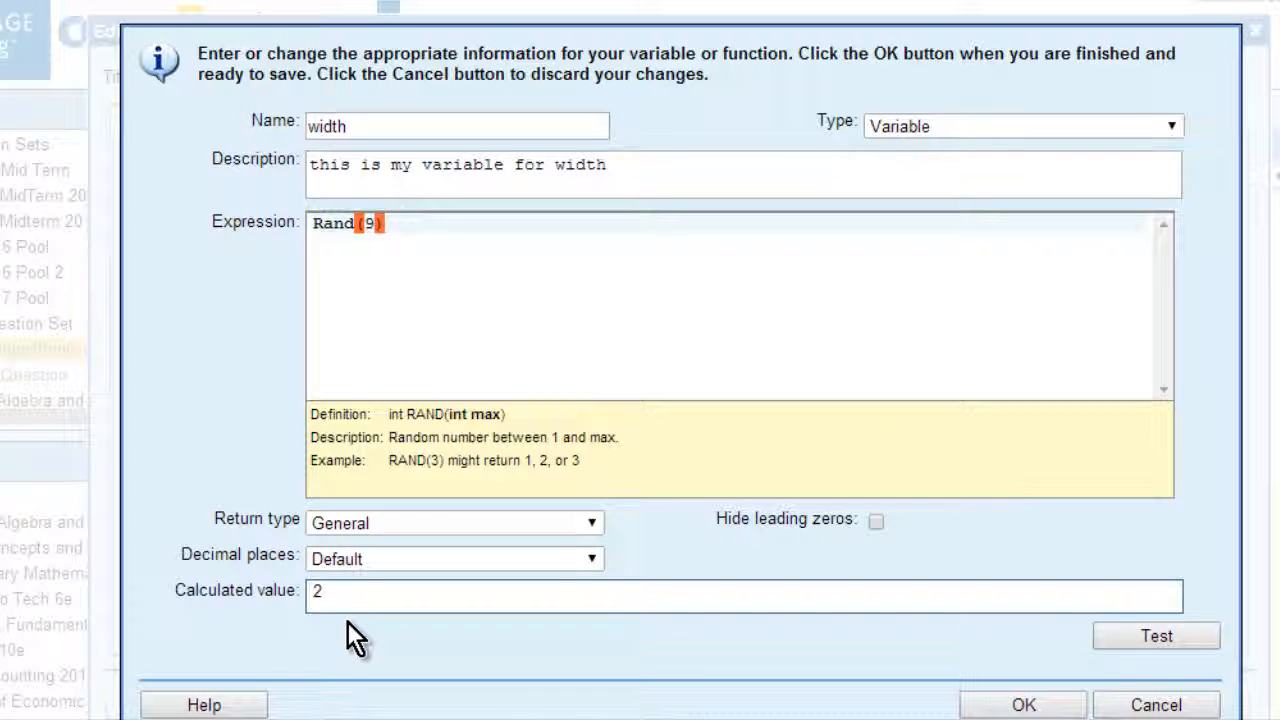
left_click(1168, 641)
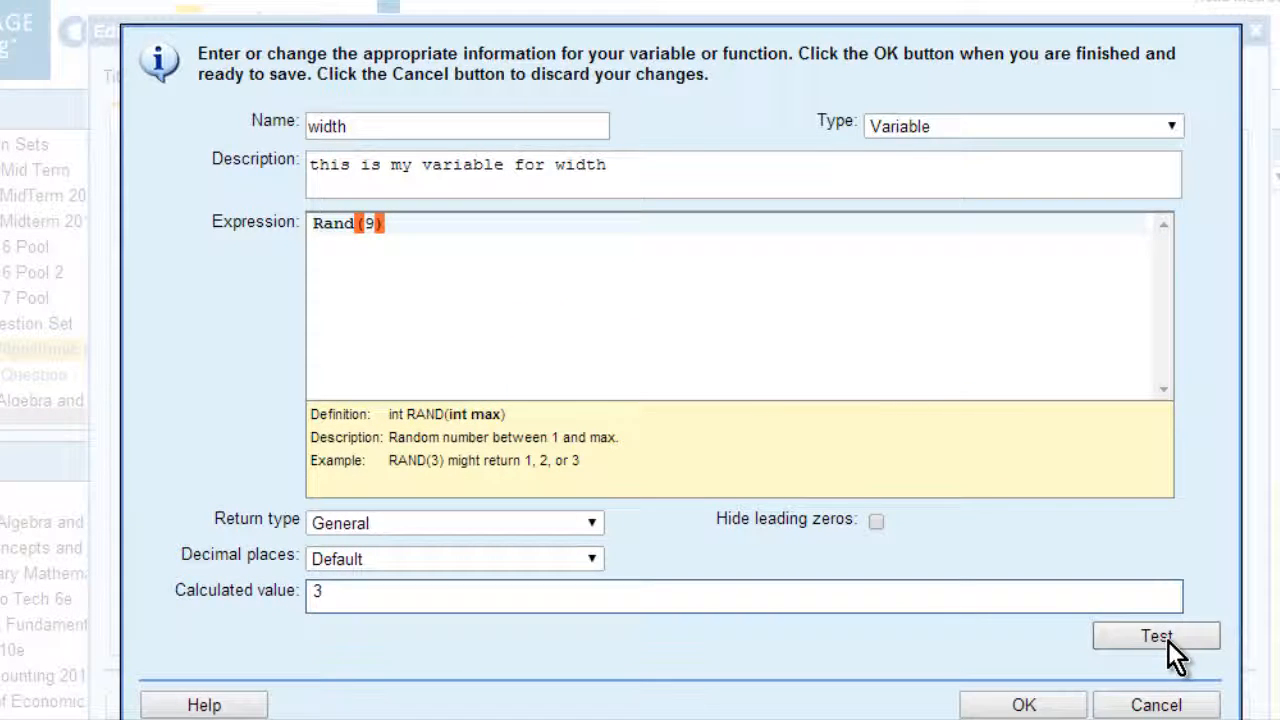
left_click(1036, 705)
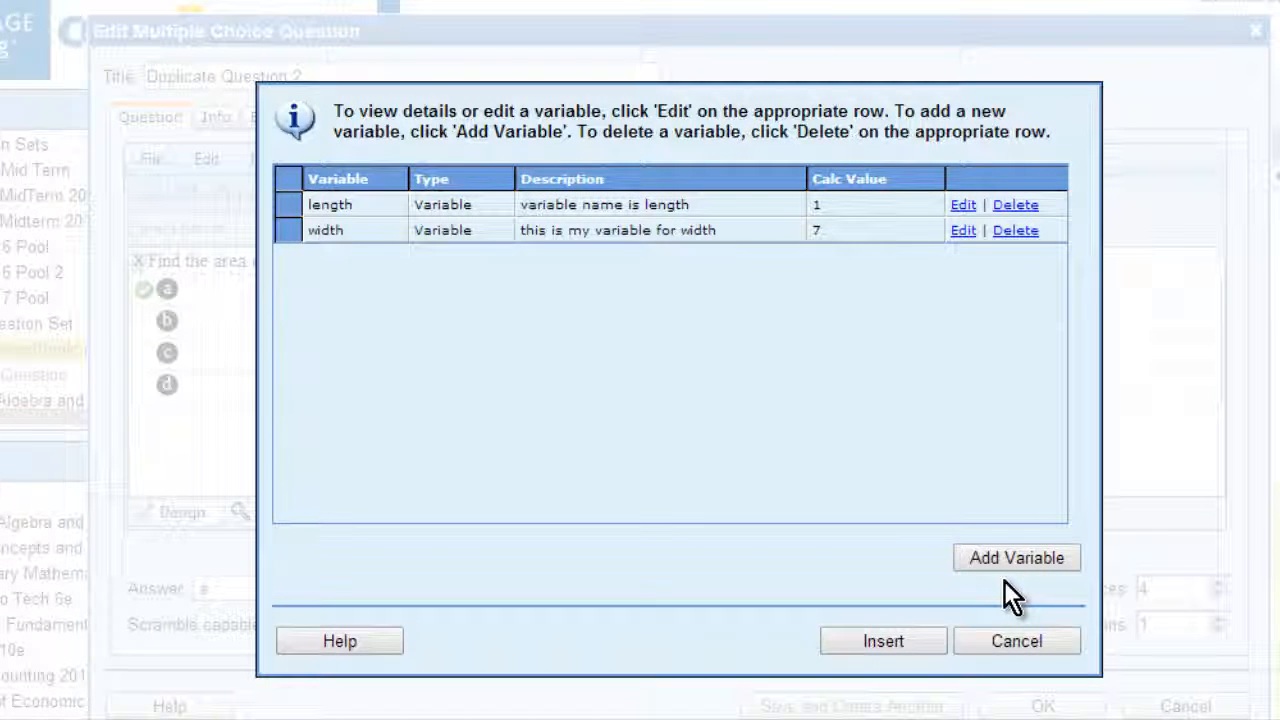
Add a variable "correctanswer" described as "this is my variable for the correct answer." with the expression length * width, test it and save it.
left_click(1001, 562)
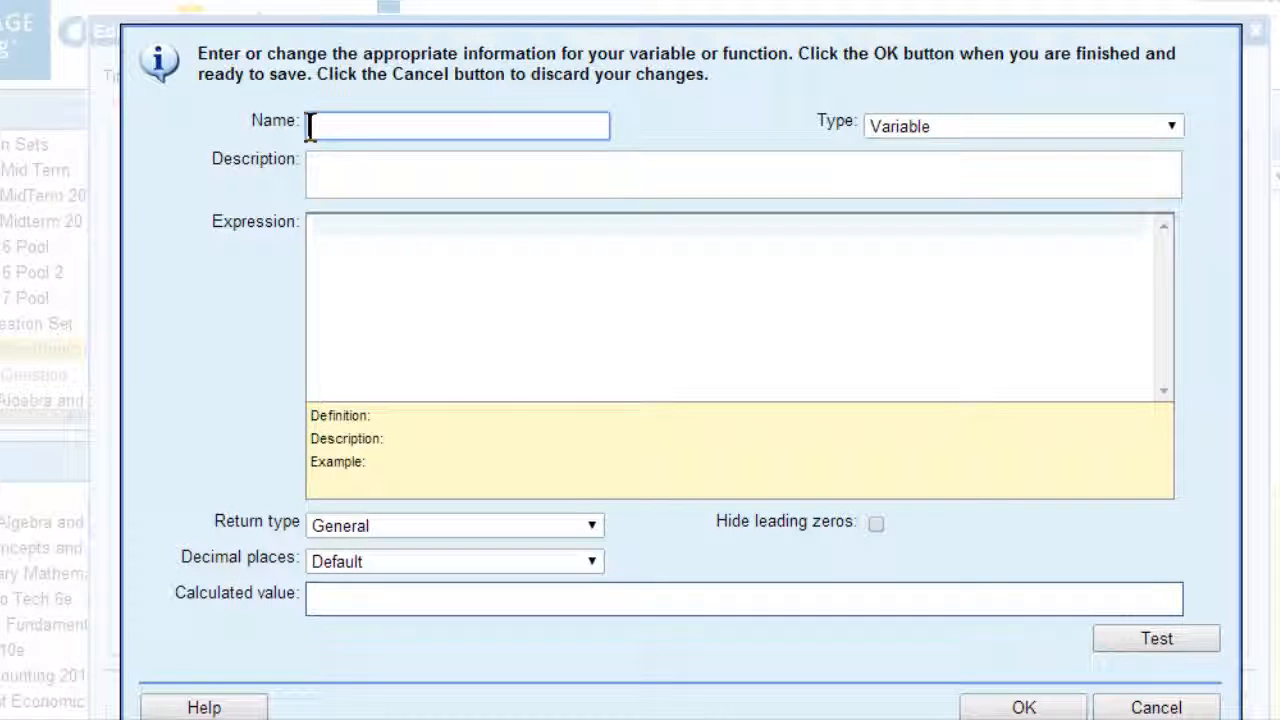
left_click(313, 224)
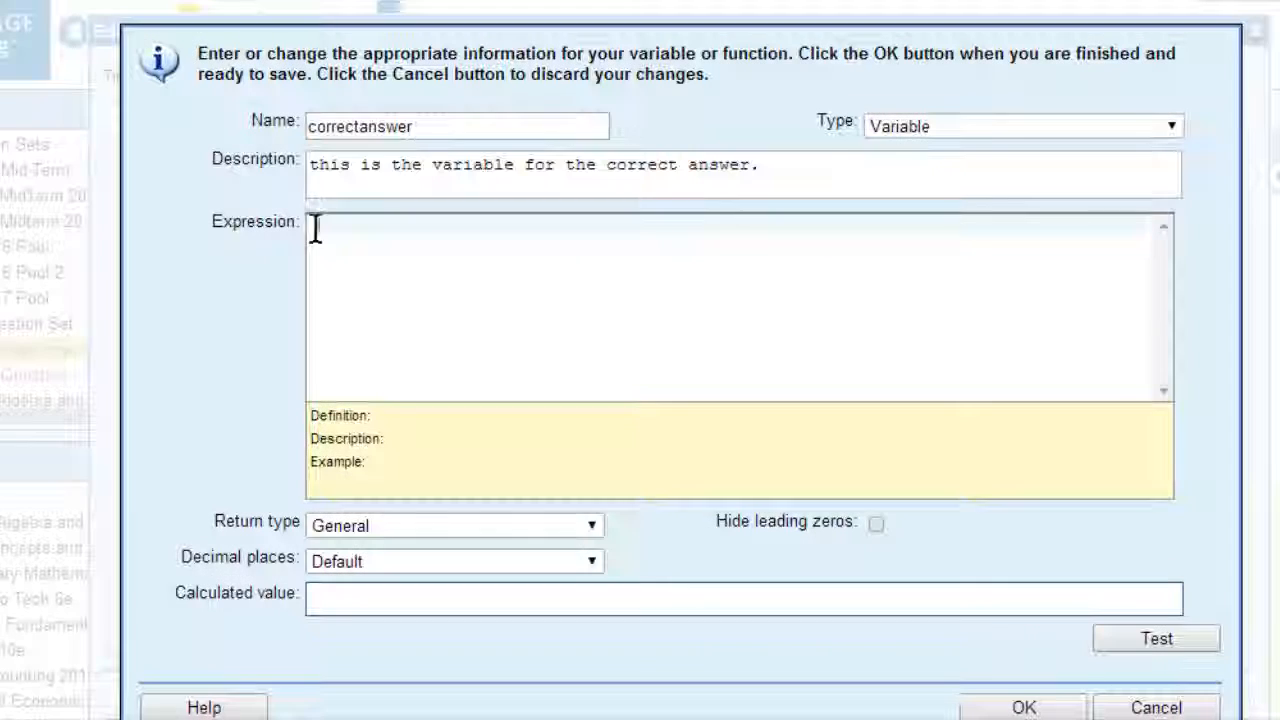
type("Le")
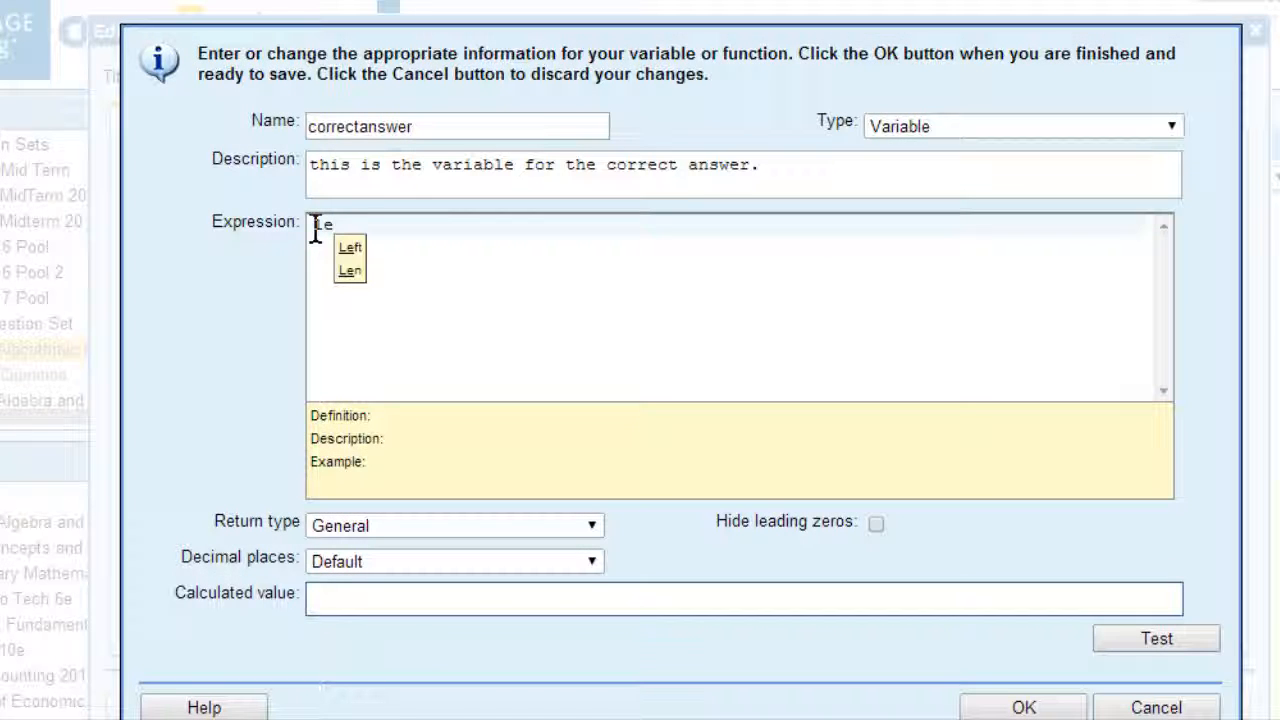
type("ngth")
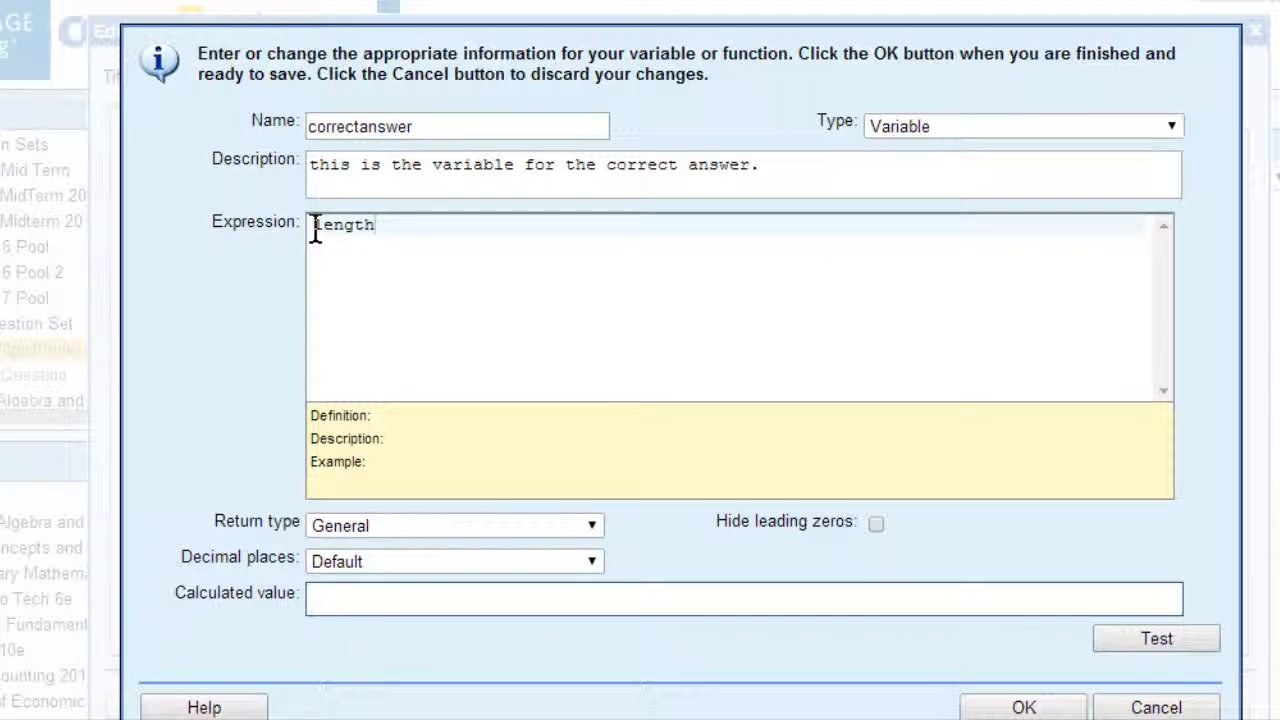
type(" * width")
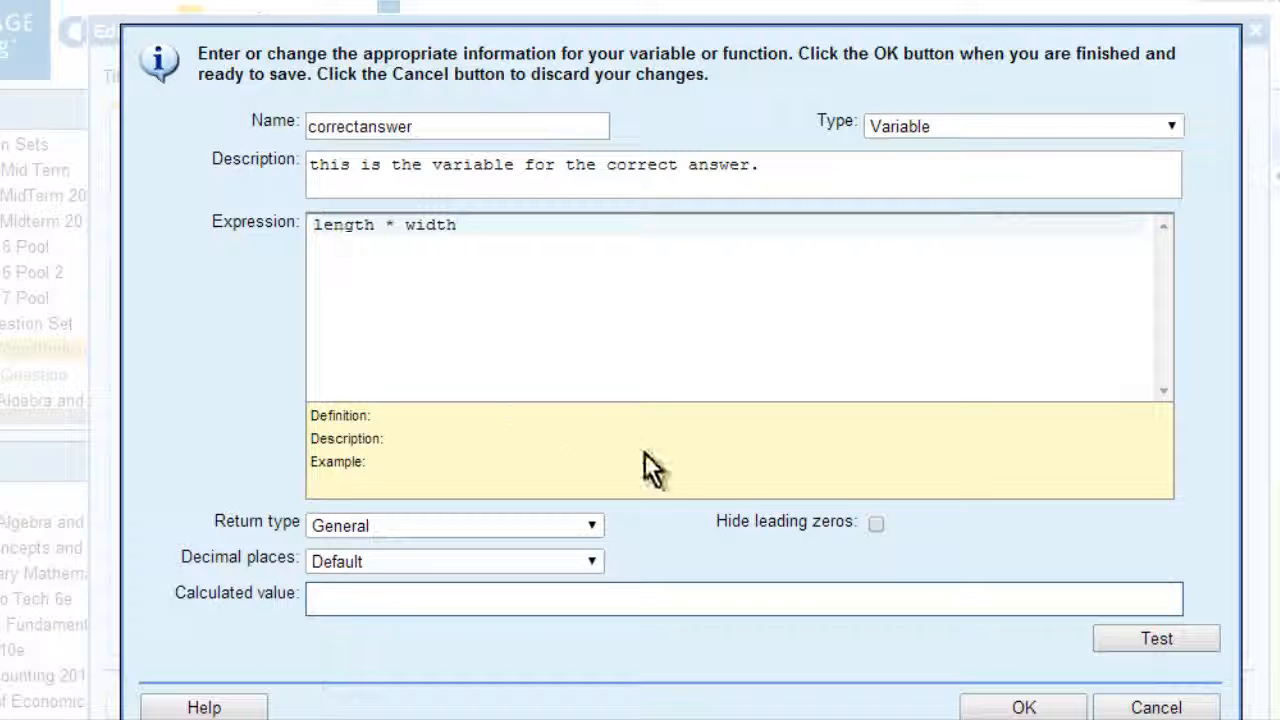
left_click(1138, 643)
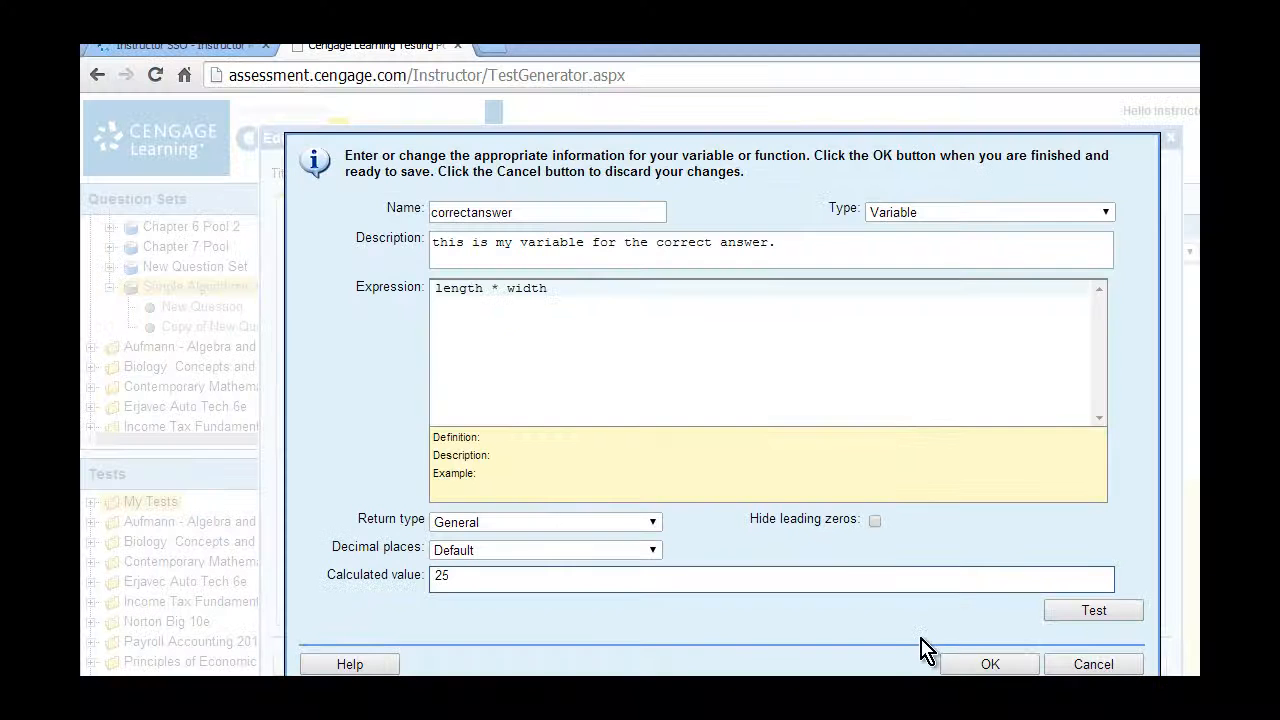
left_click(990, 664)
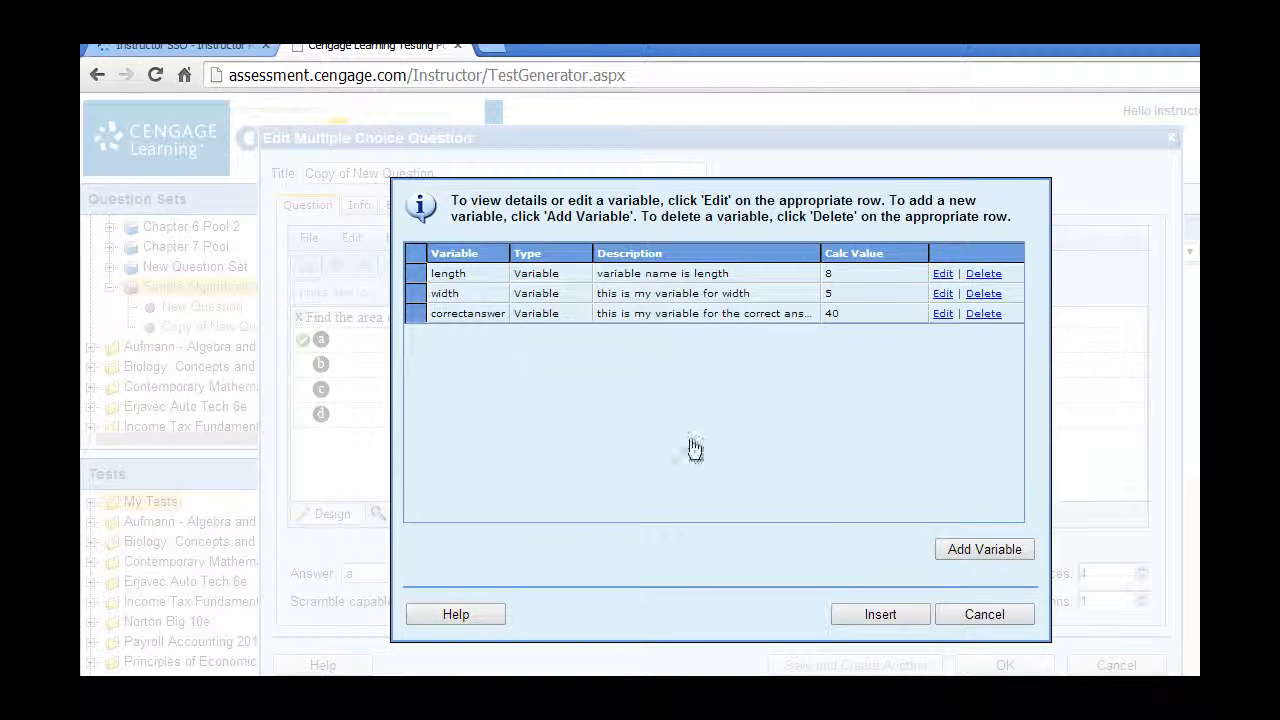
Add a variable "incorrect1" described as "incorrect answer 1" with the expression length + width, test it and save it.
left_click(975, 556)
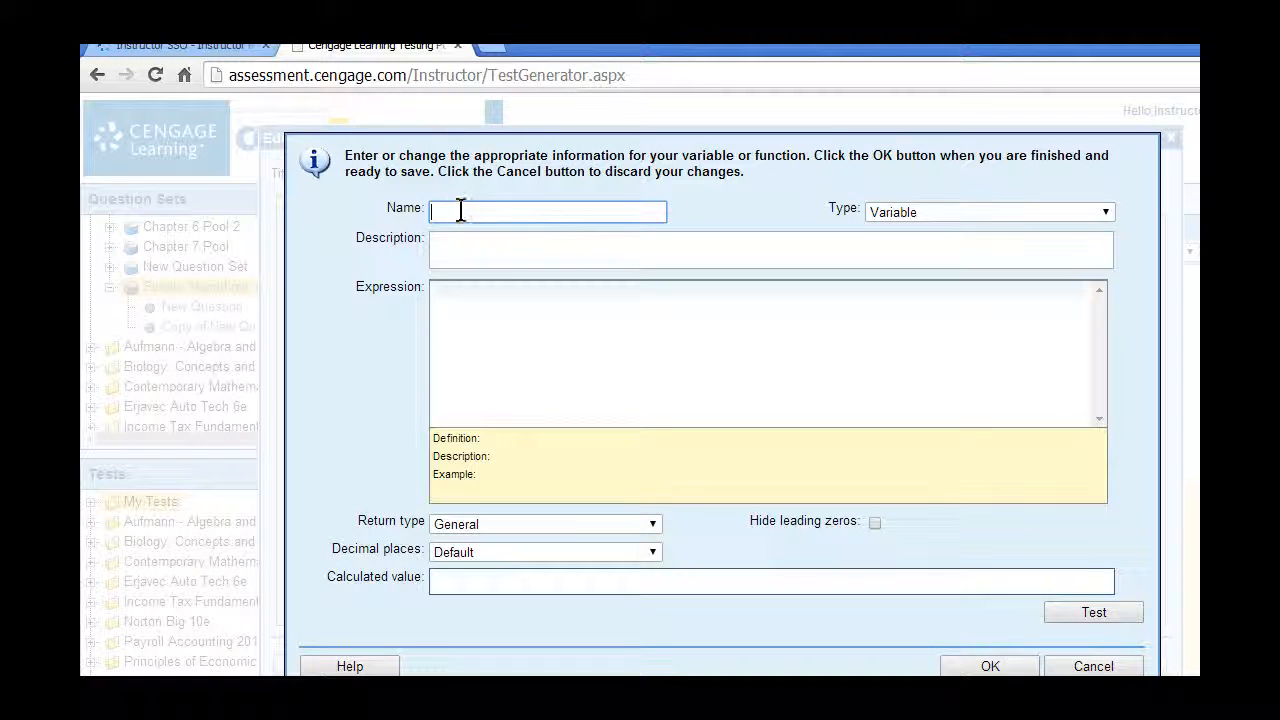
type("incorrect1")
key("Tab")
type("incorrect answer 1")
left_click(437, 291)
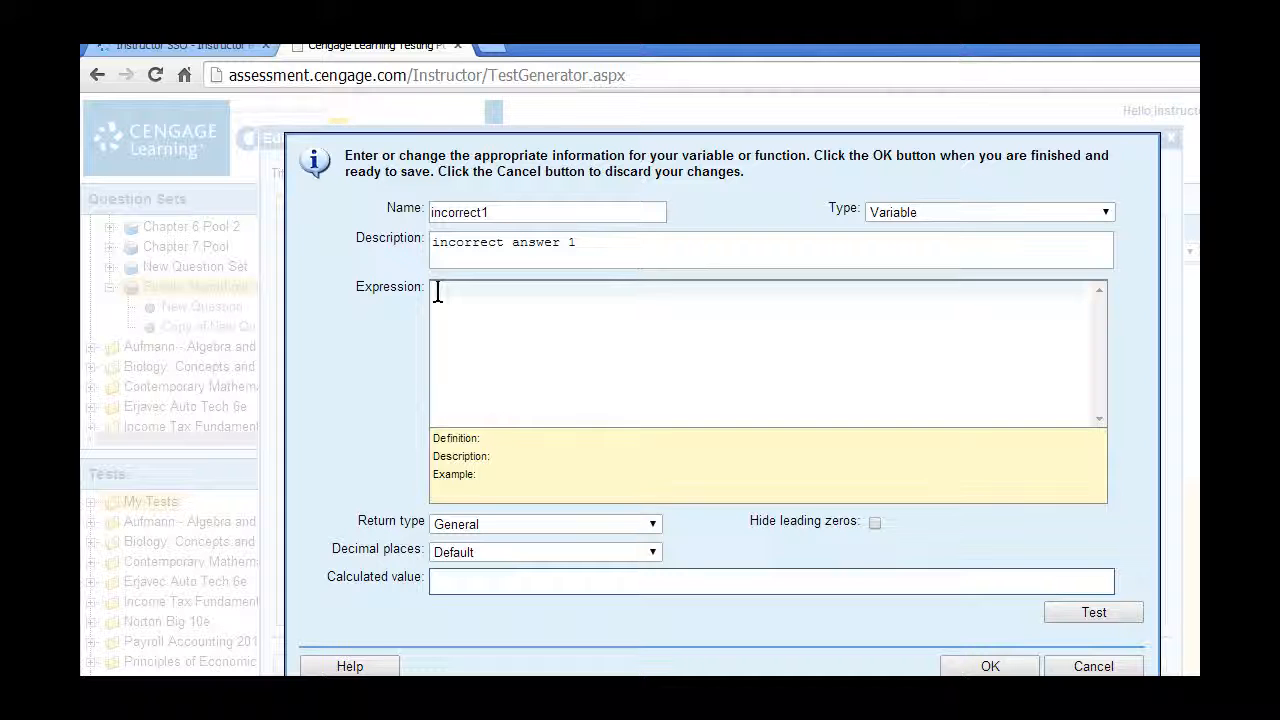
type("length + width")
left_click(1084, 614)
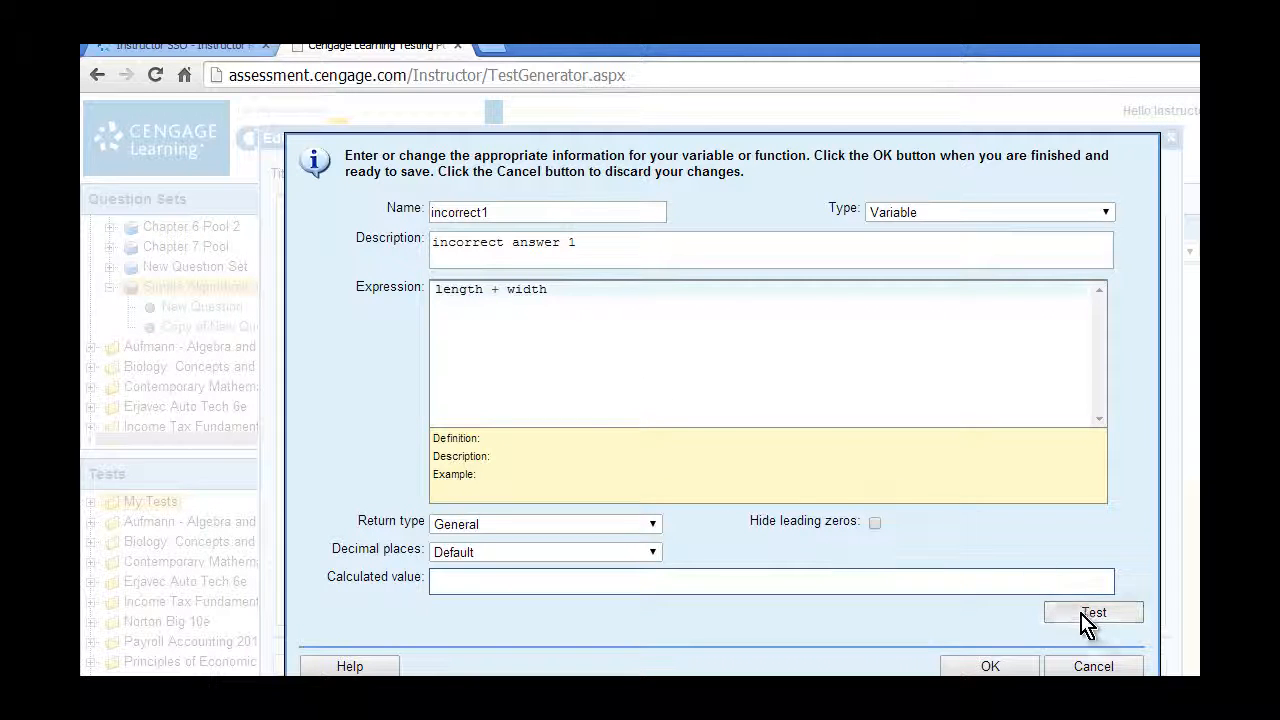
left_click(990, 665)
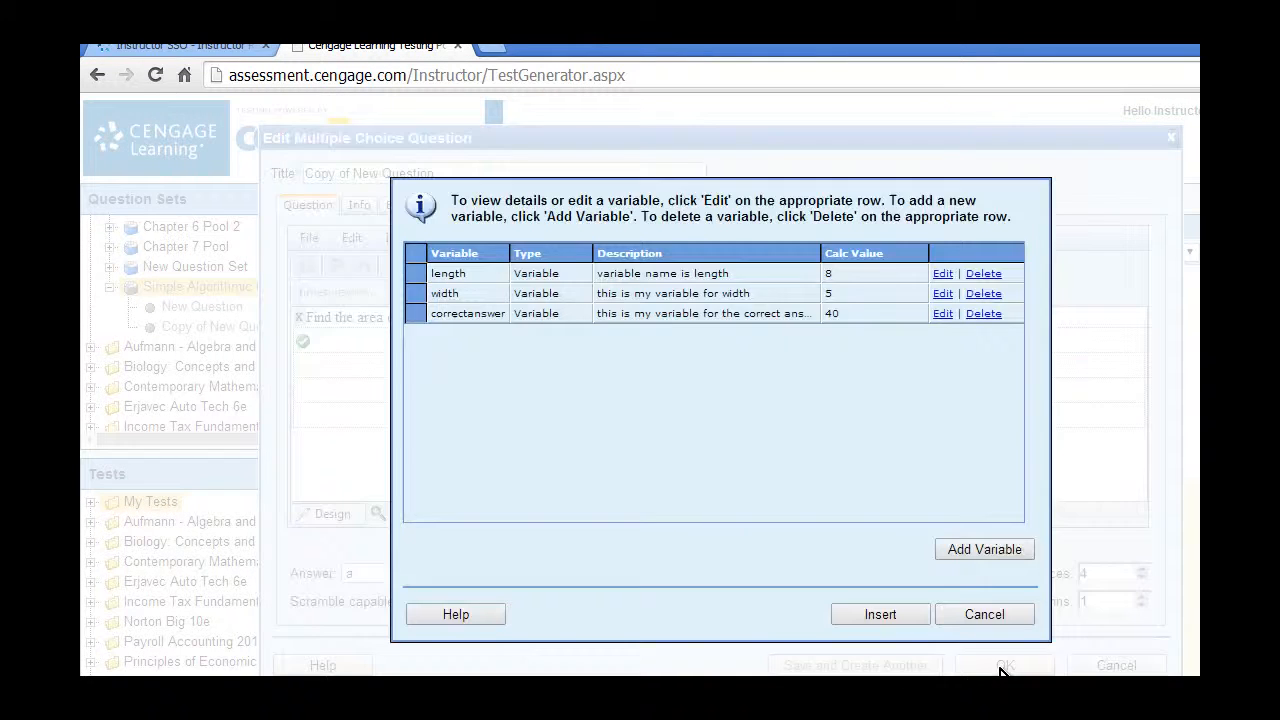
Add a variable "incorrect2" described as "the variable for the 2nd incorrect answer" with the expression (2 * length) + (2 * width) and save it.
left_click(963, 548)
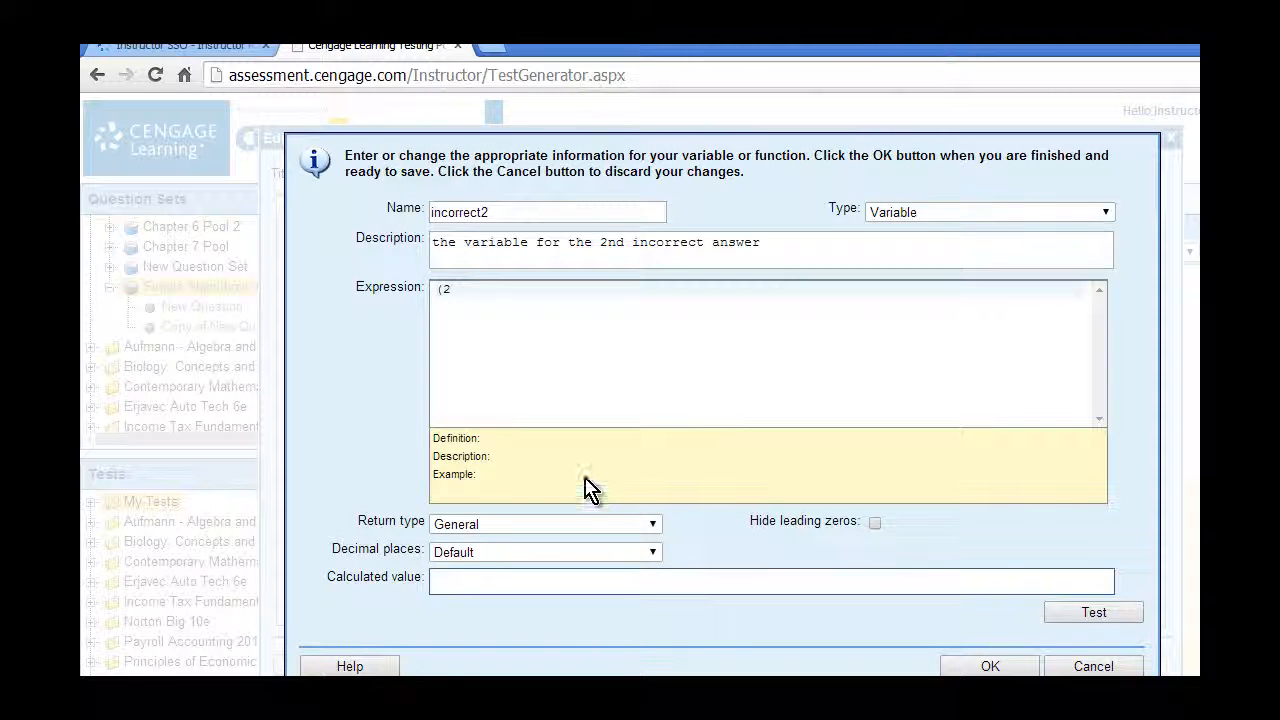
type("* lengt")
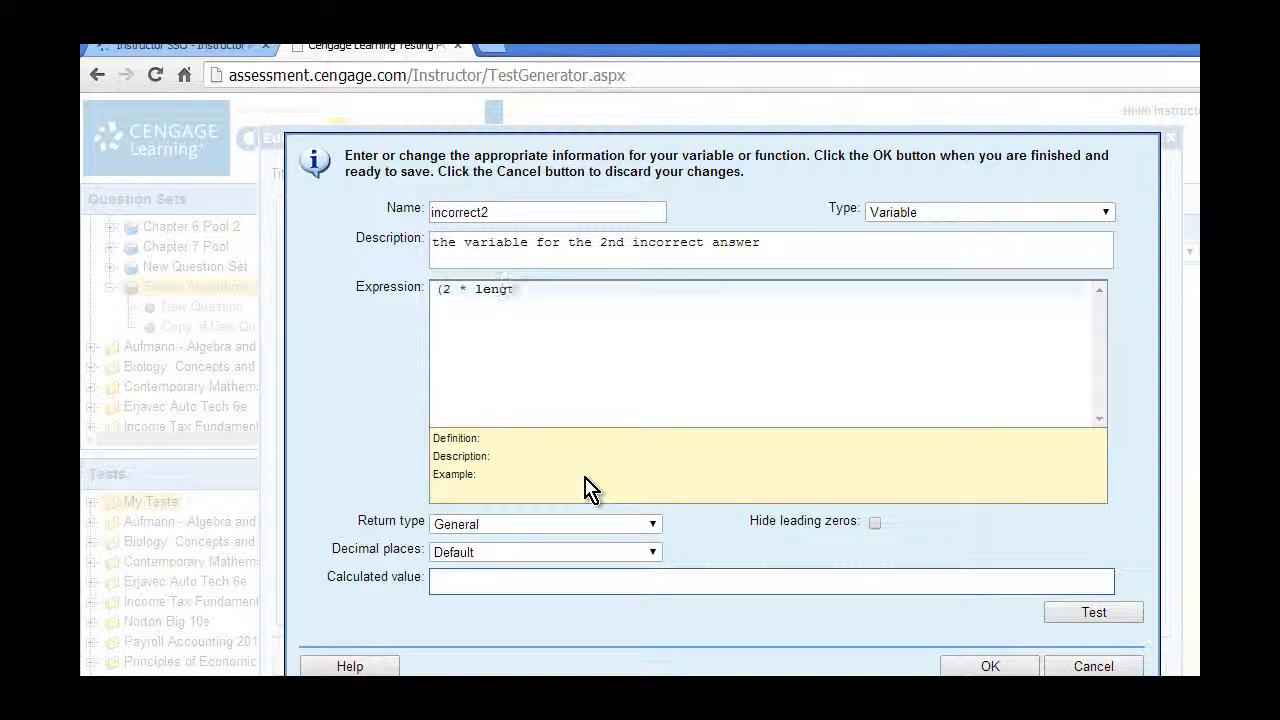
type("h")
type(") + (2 * width")
left_click(989, 667)
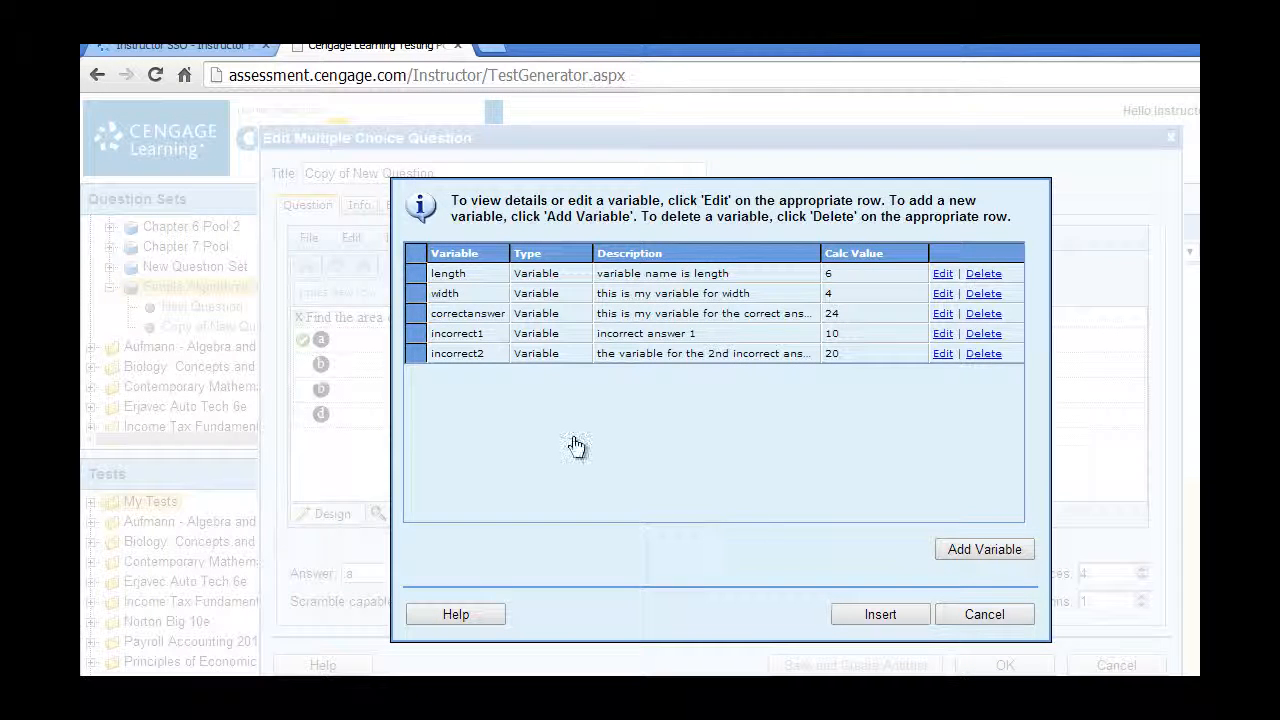
Add a variable "incorrect3" described as "this is the variable for my 3rd incorrect answer" and test the expression 4 * wedth.
left_click(985, 550)
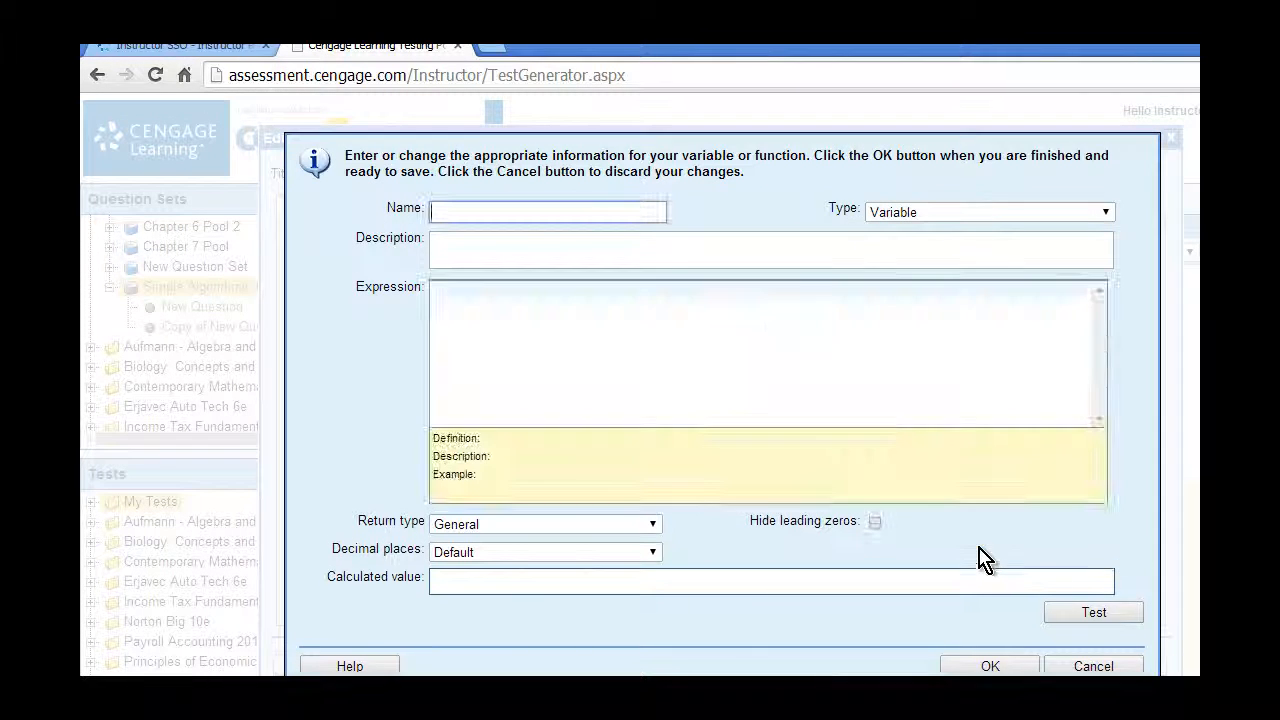
left_click(455, 213)
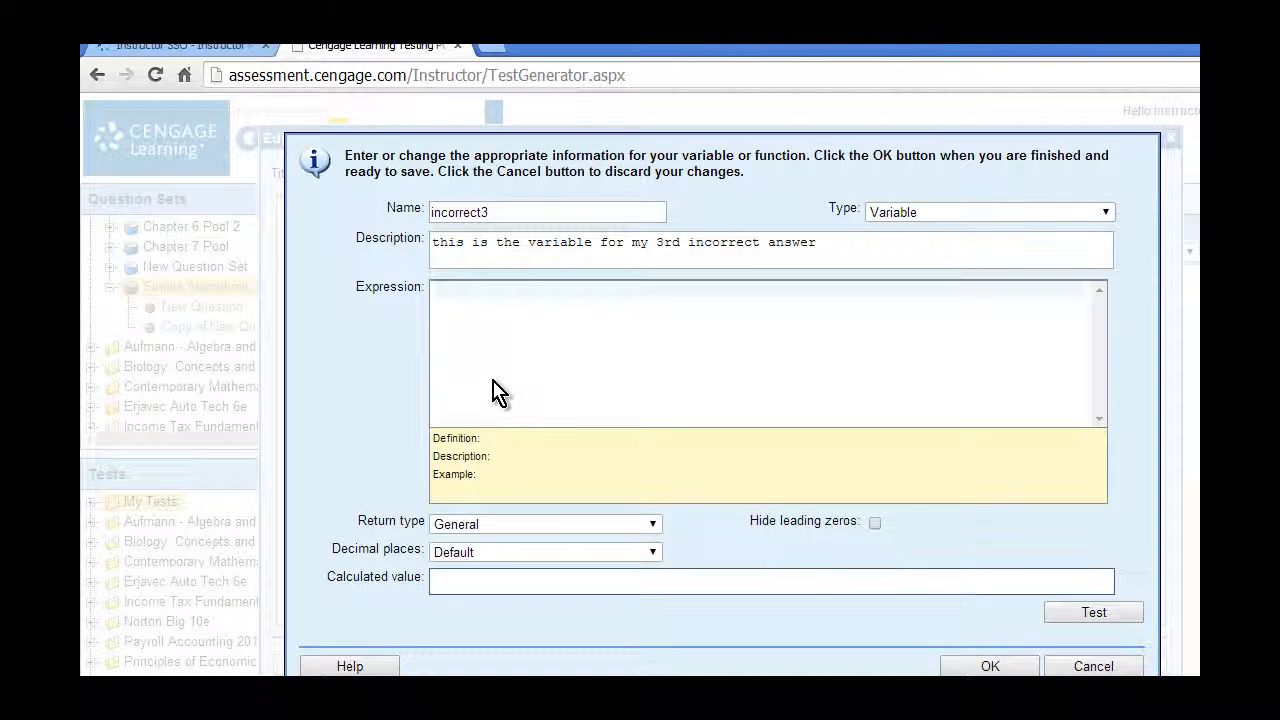
type("4 * wedth")
left_click(1083, 613)
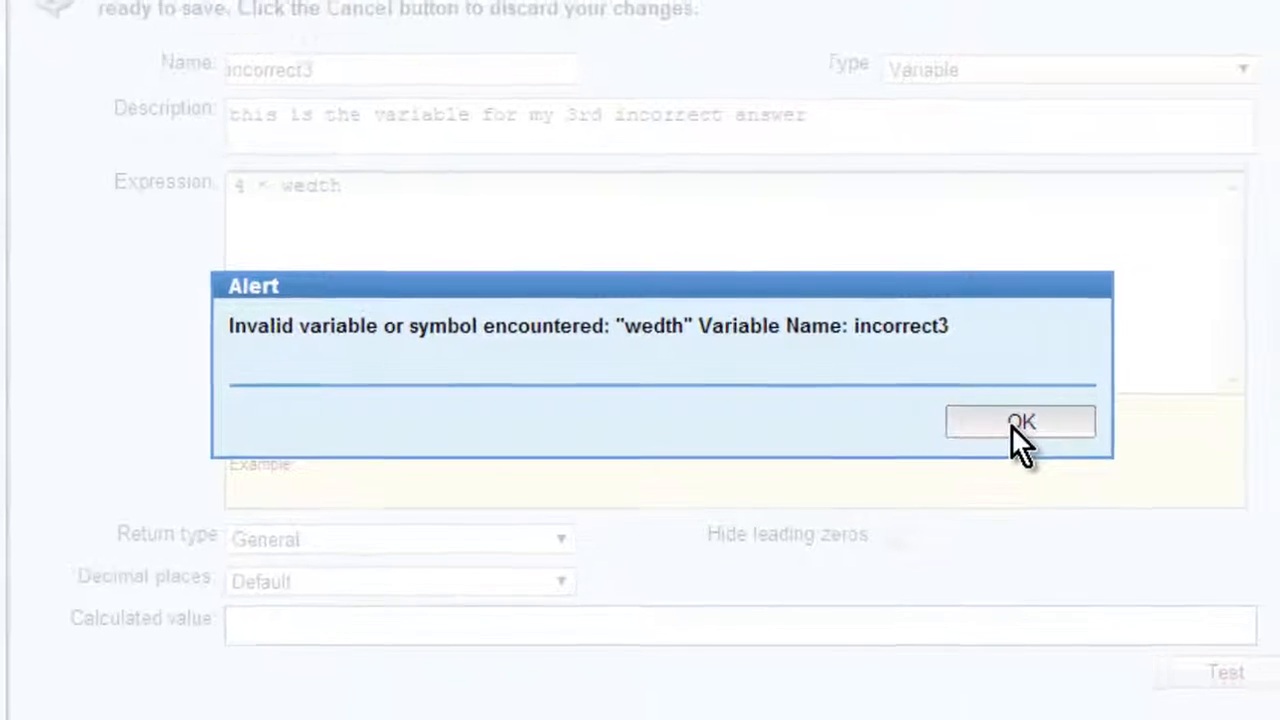
left_click(1018, 425)
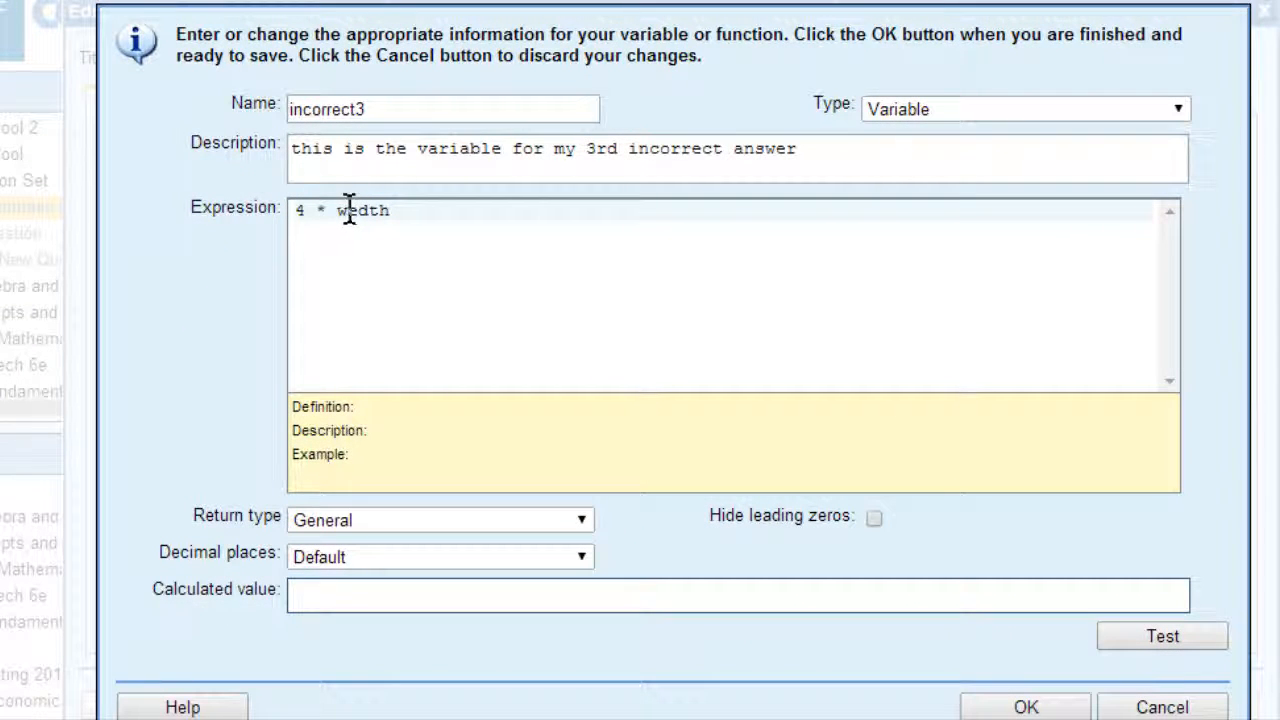
Correct the incorrect3 expression to 4 * width, test and save the variable, and close the variable list.
left_click_drag(344, 211, 353, 212)
type("i")
left_click(1157, 643)
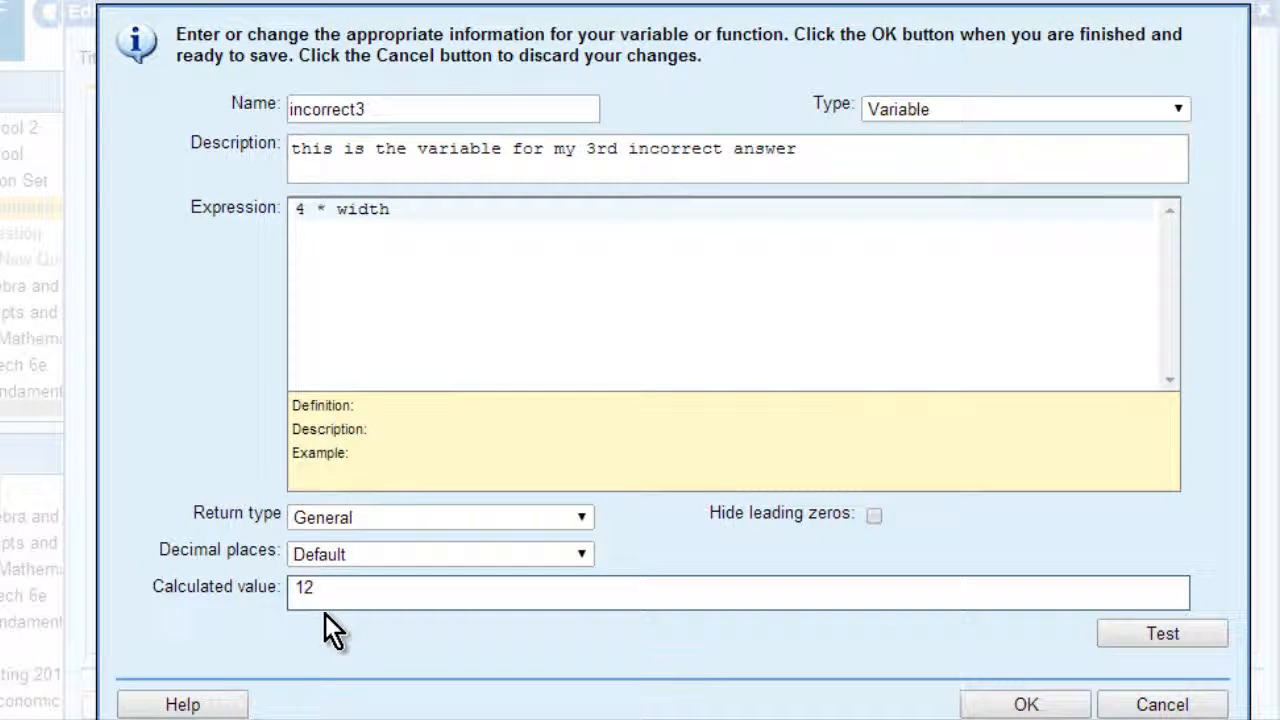
left_click(1054, 707)
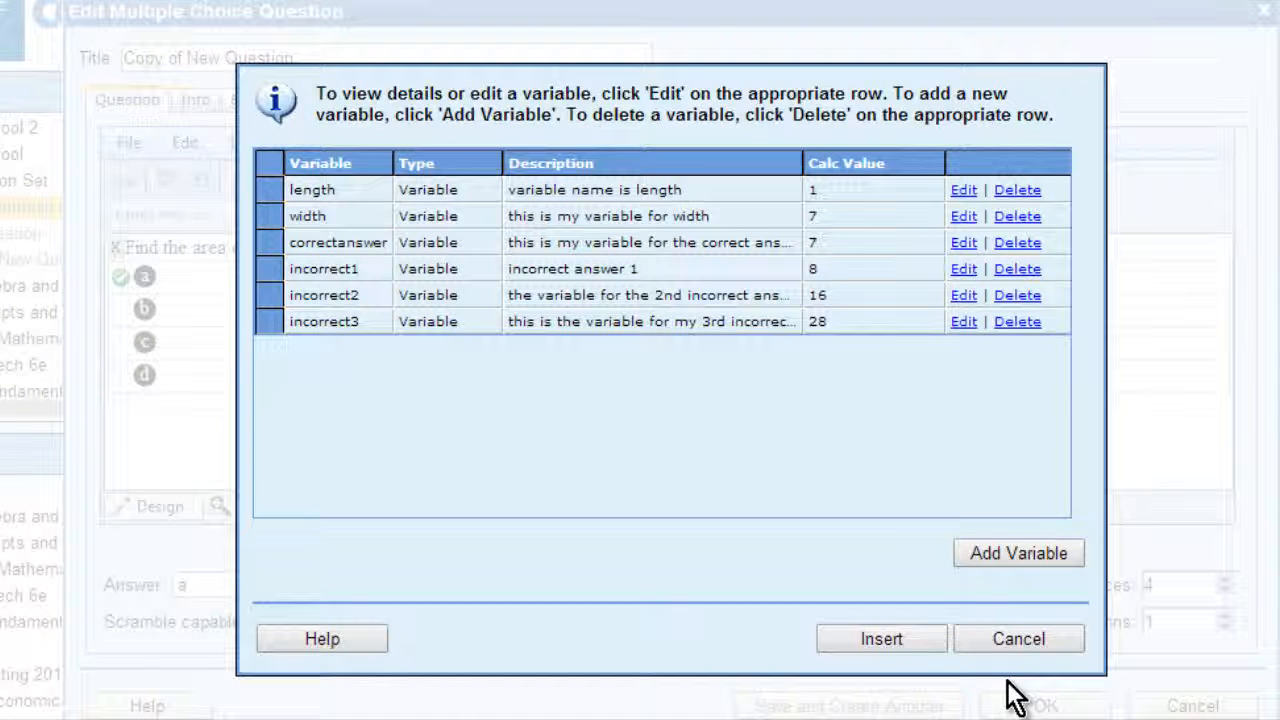
left_click(1019, 639)
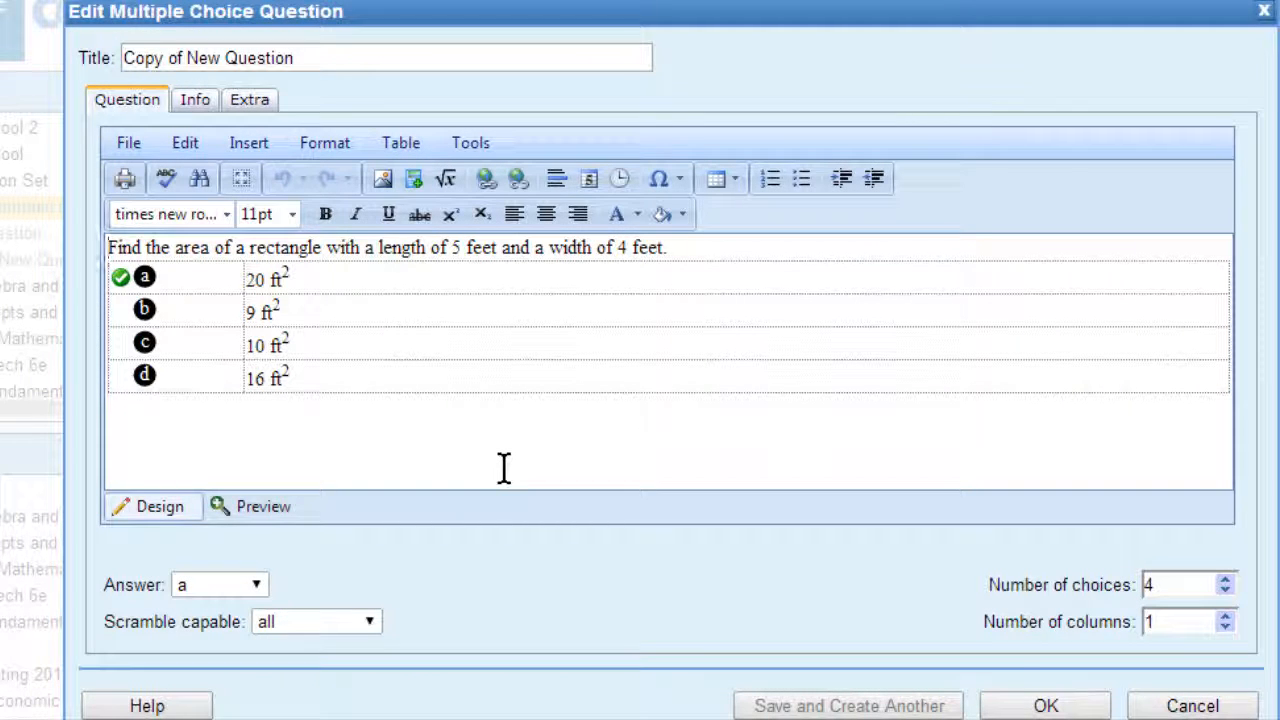
Replace the length value 5 in the question text with the length variable.
double_click(455, 247)
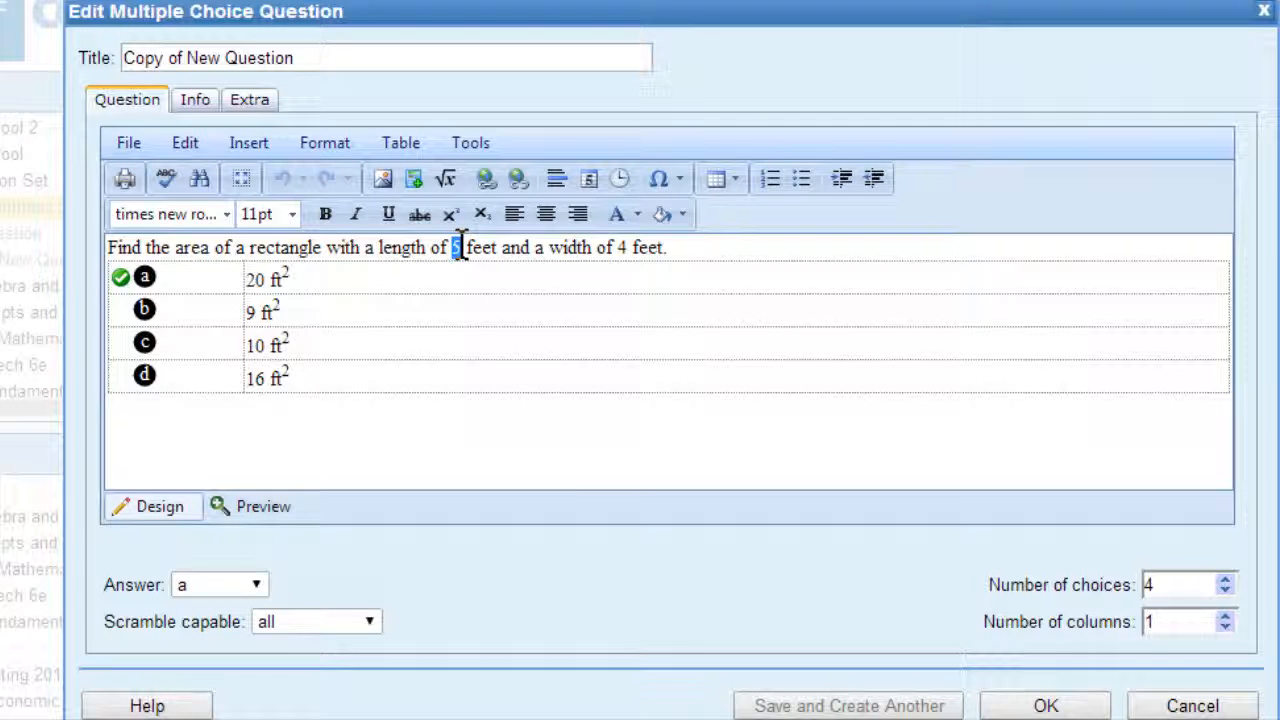
left_click(227, 142)
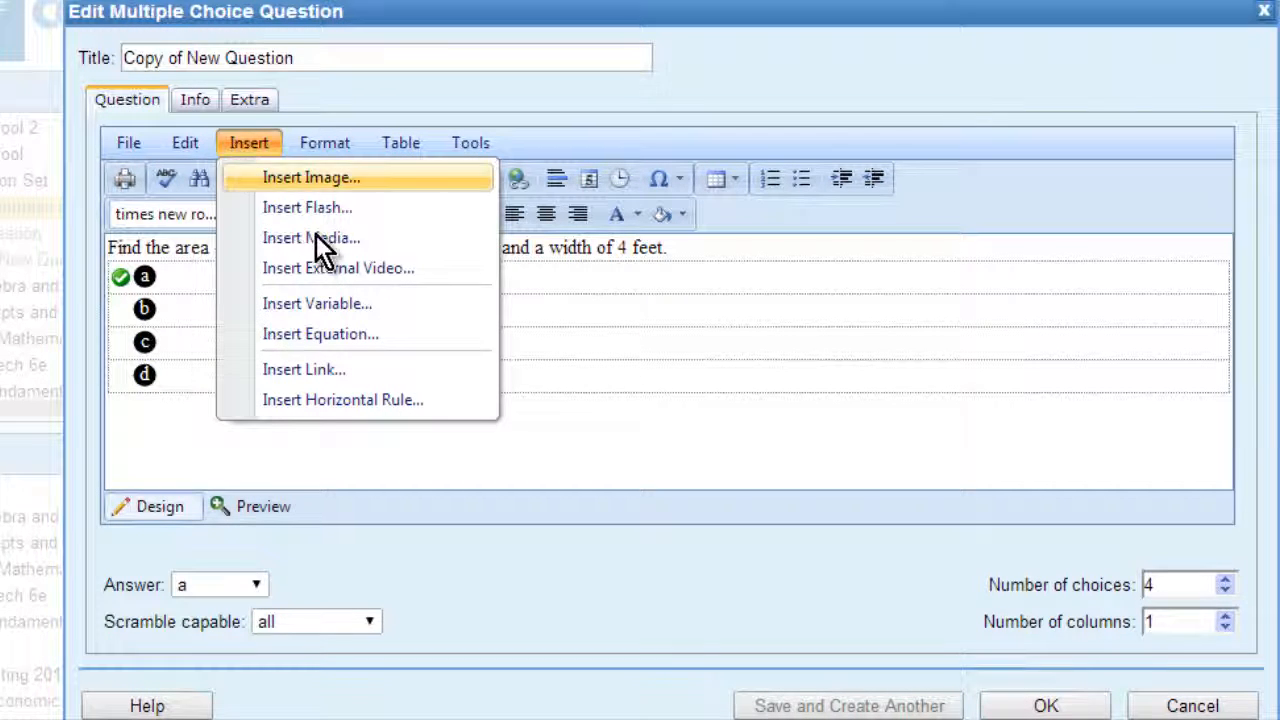
left_click(389, 303)
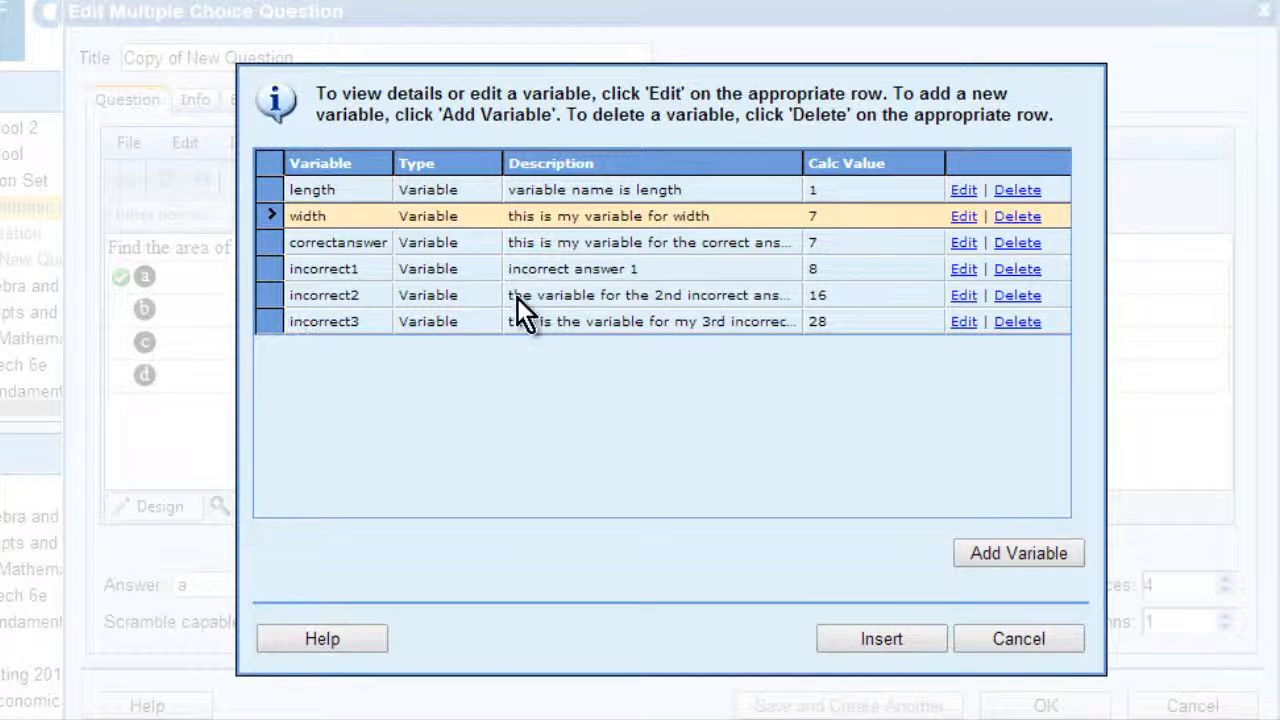
left_click(443, 192)
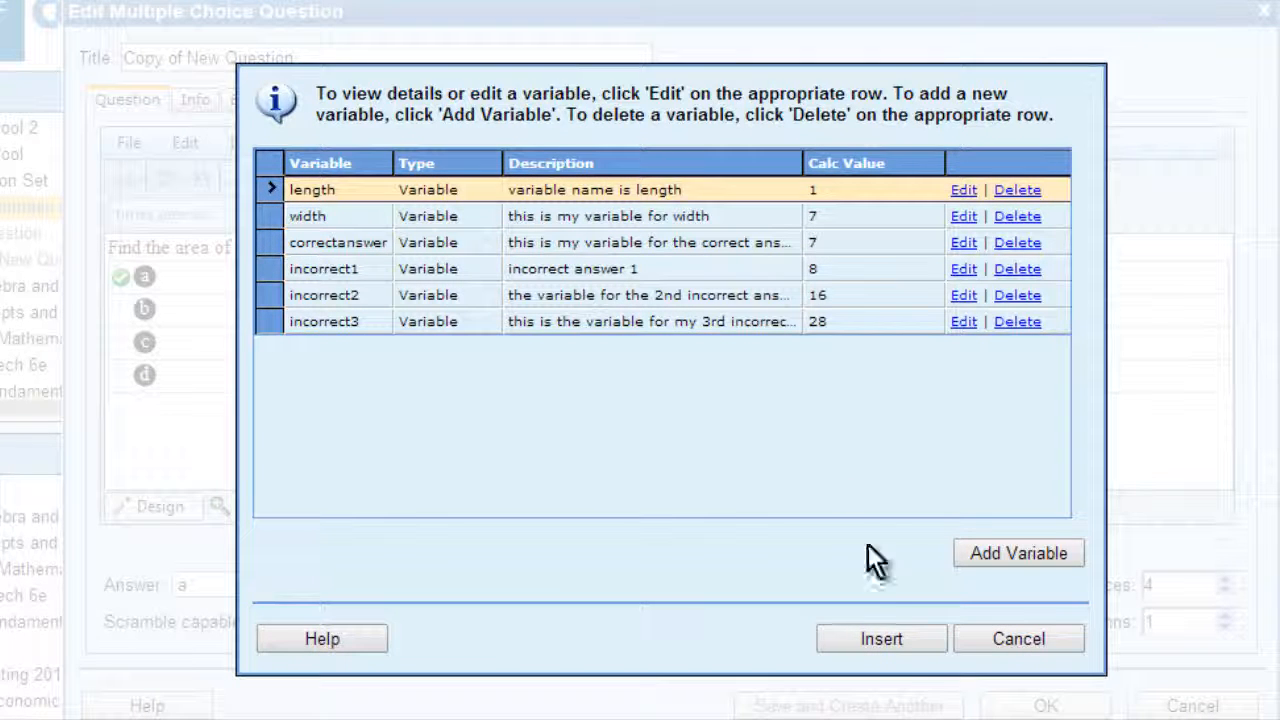
left_click(883, 640)
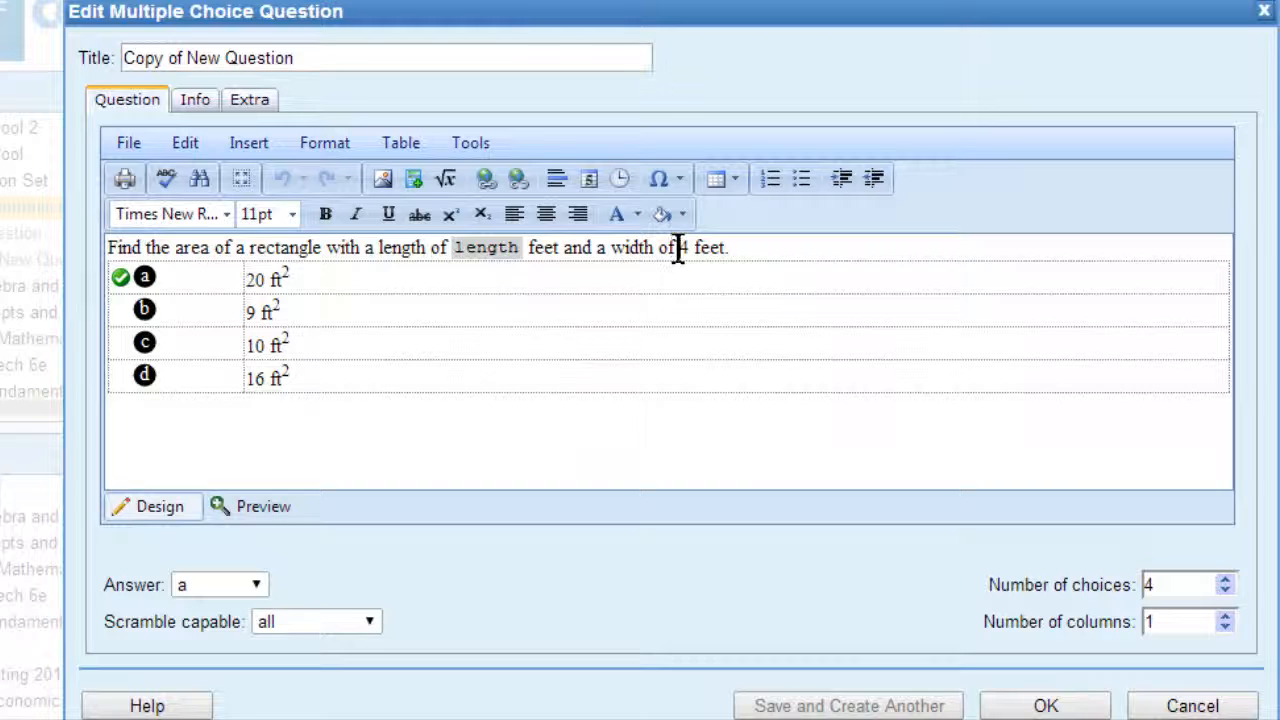
Replace the width value 4 in the question text with the width variable.
left_click_drag(678, 250, 688, 250)
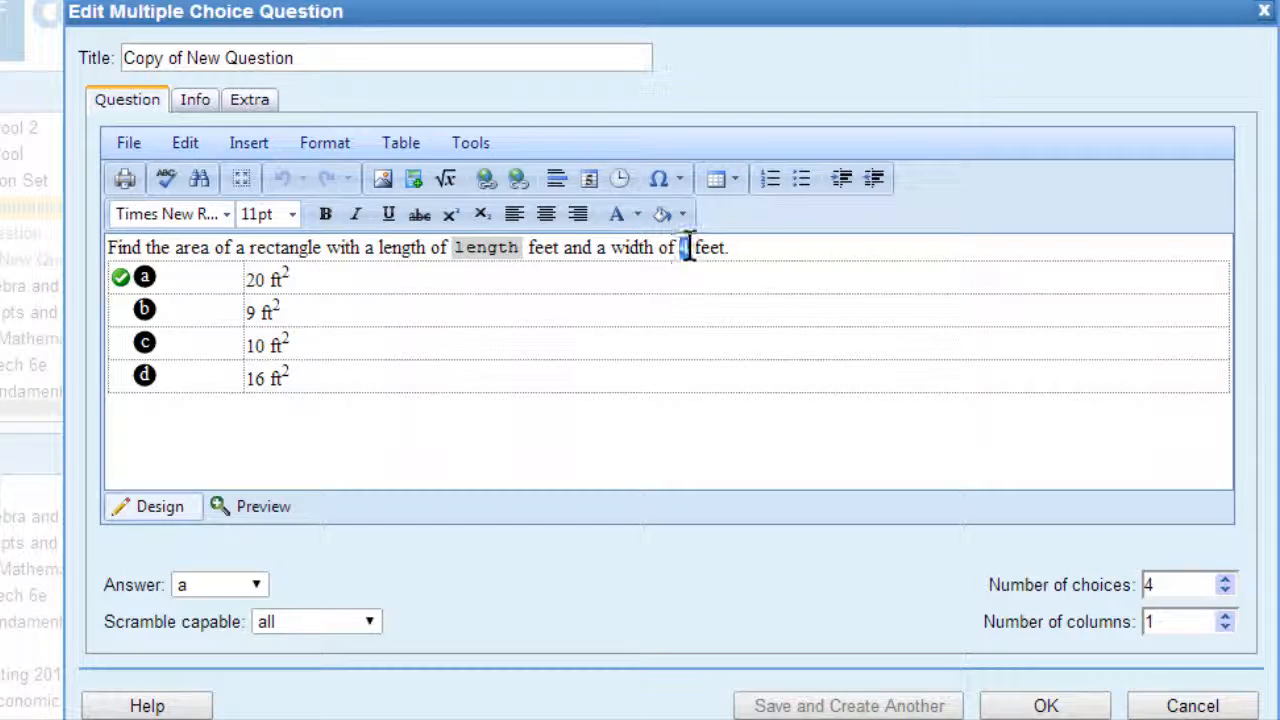
left_click(250, 141)
left_click(282, 294)
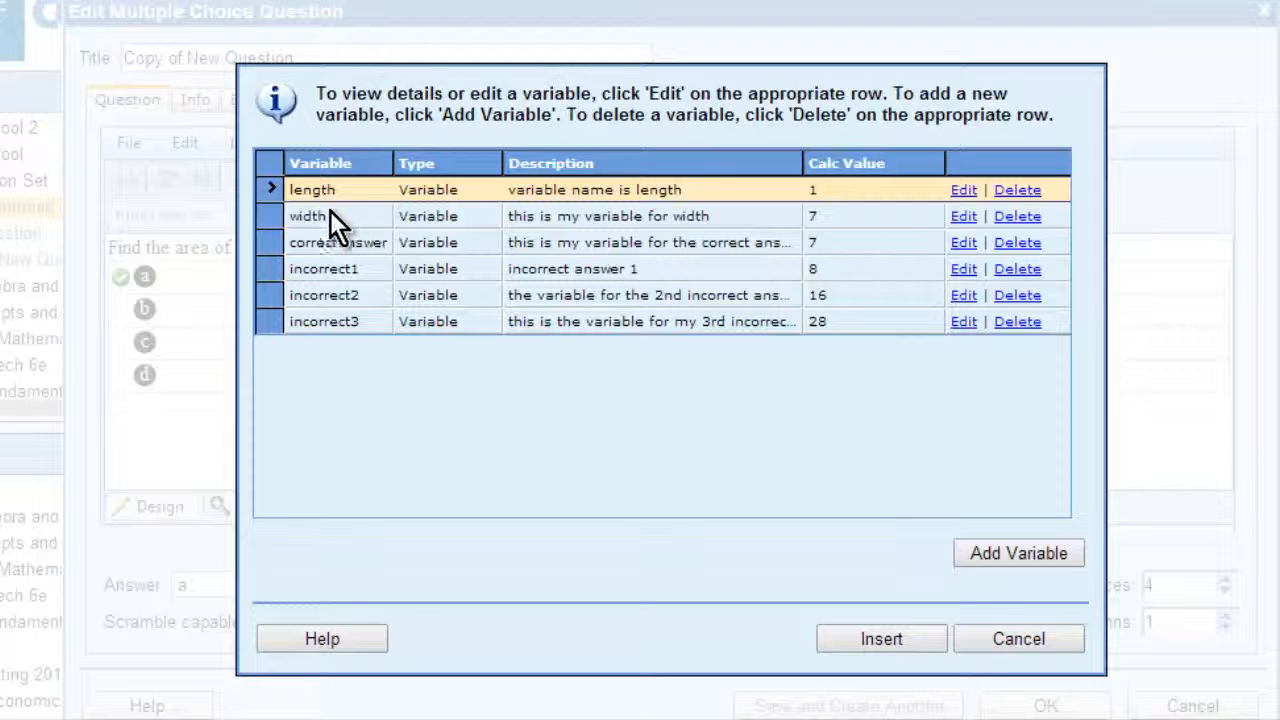
left_click(310, 216)
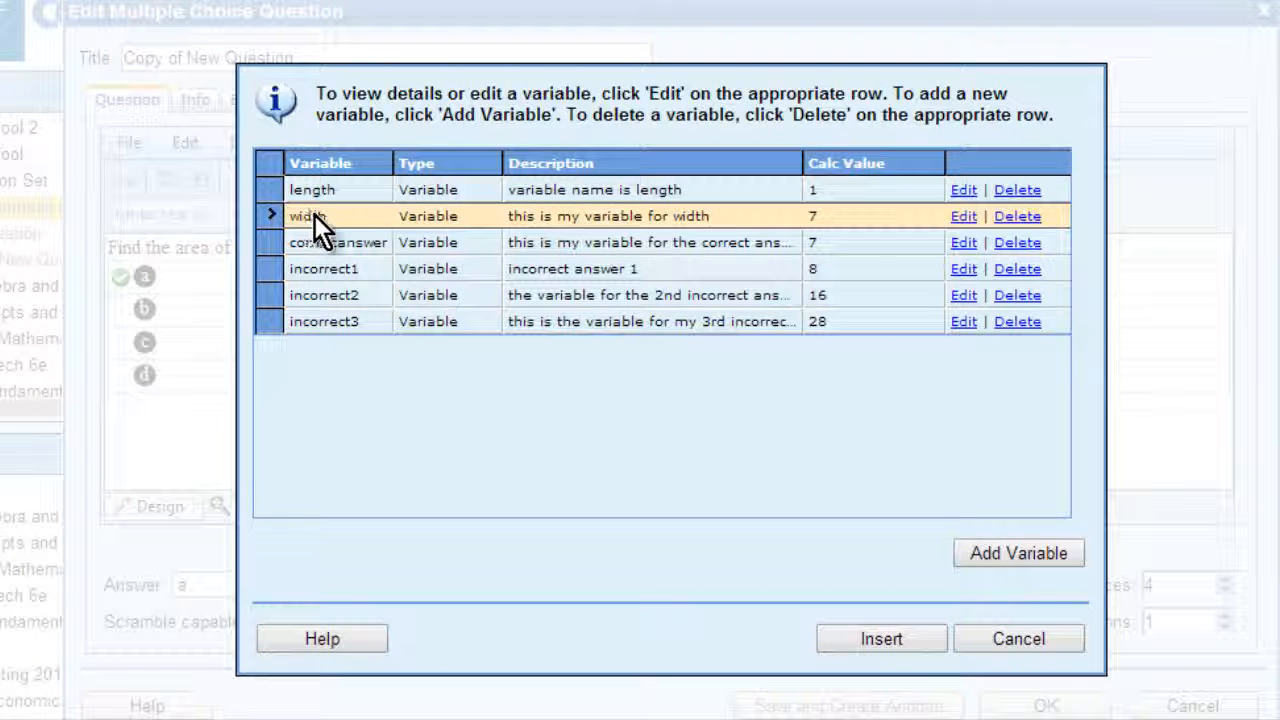
left_click(882, 638)
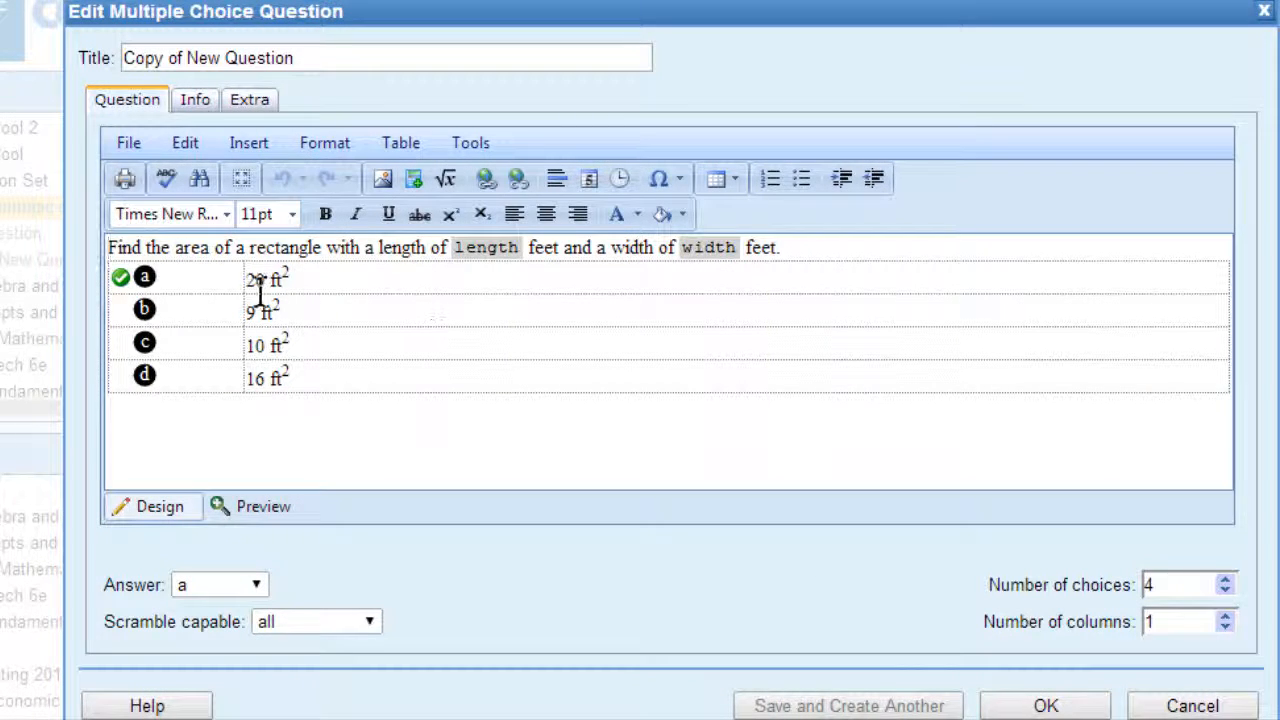
Replace the number 20 in answer choice a with the correctanswer variable.
left_click_drag(246, 280, 262, 282)
left_click(255, 143)
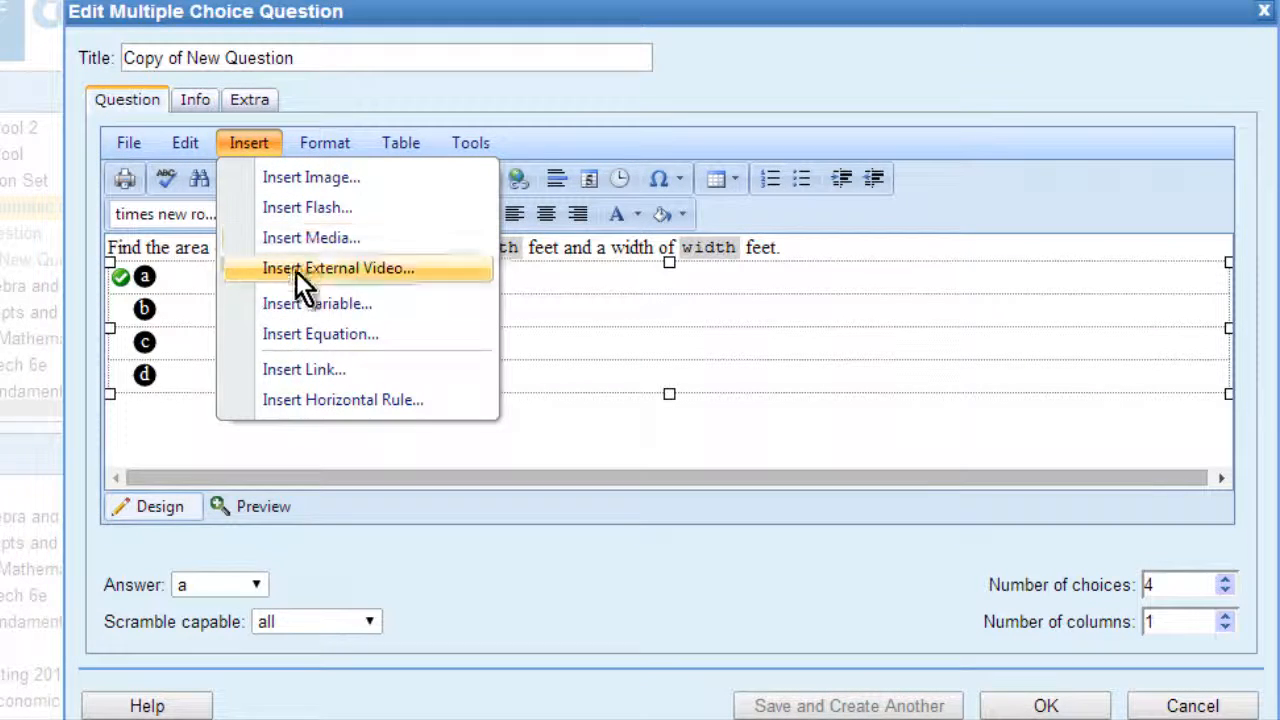
left_click(288, 300)
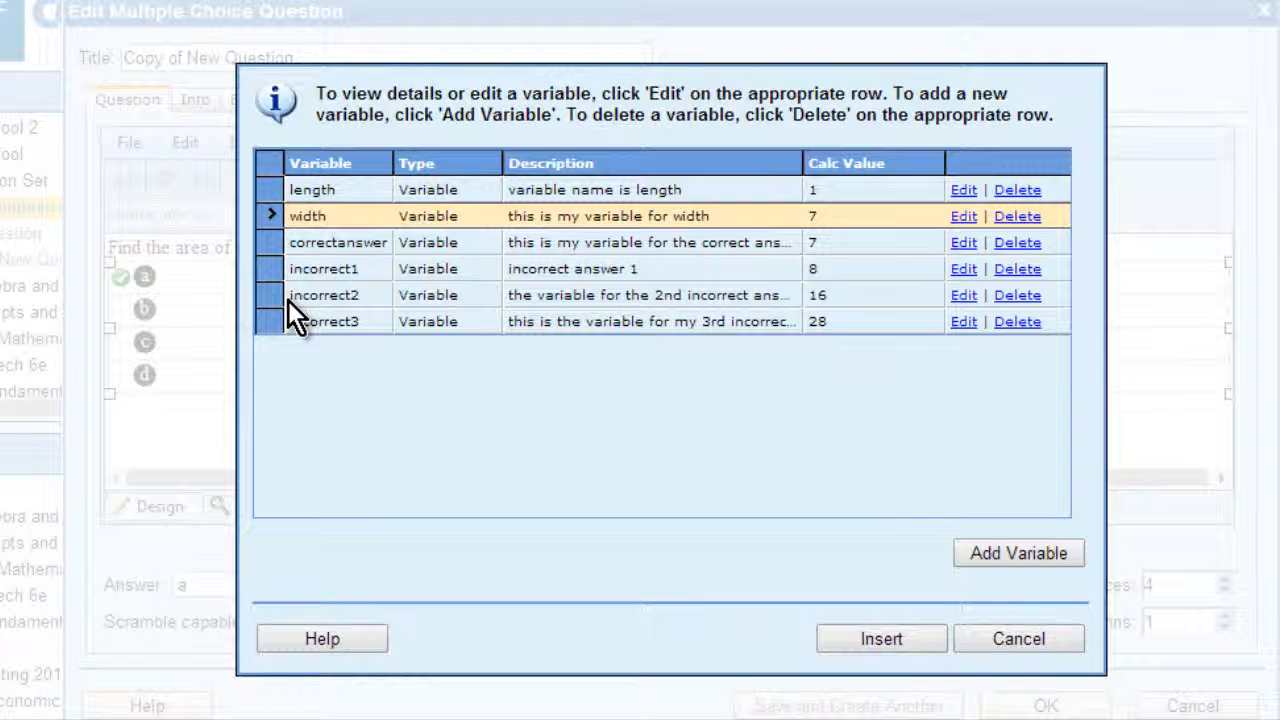
left_click(327, 242)
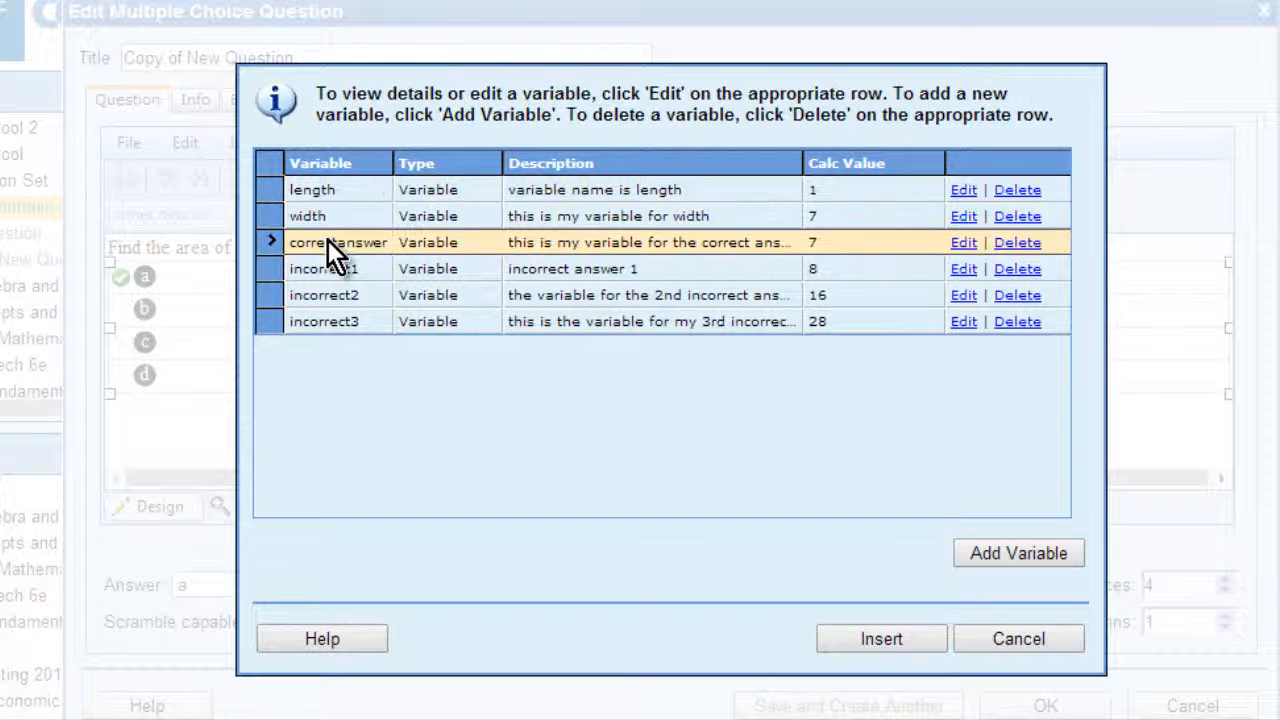
left_click(862, 638)
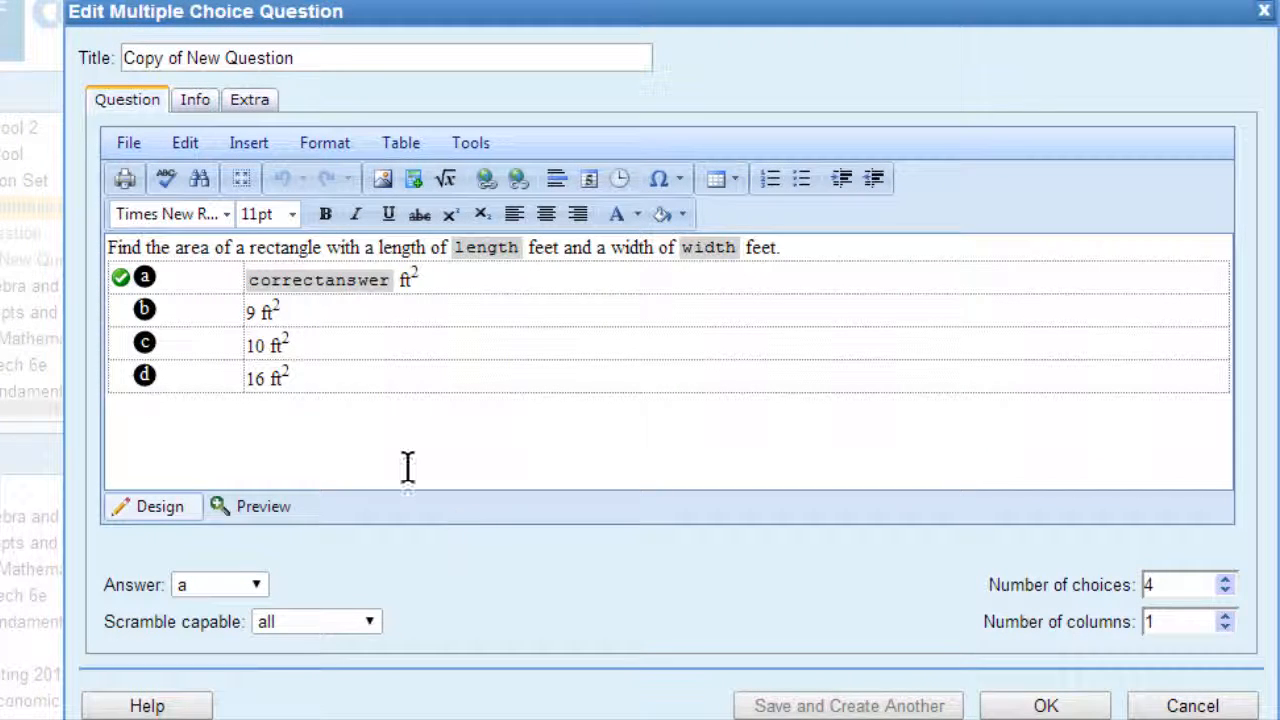
Replace the number 9 in answer choice b with the incorrect1 variable.
left_click_drag(244, 312, 256, 312)
left_click(252, 141)
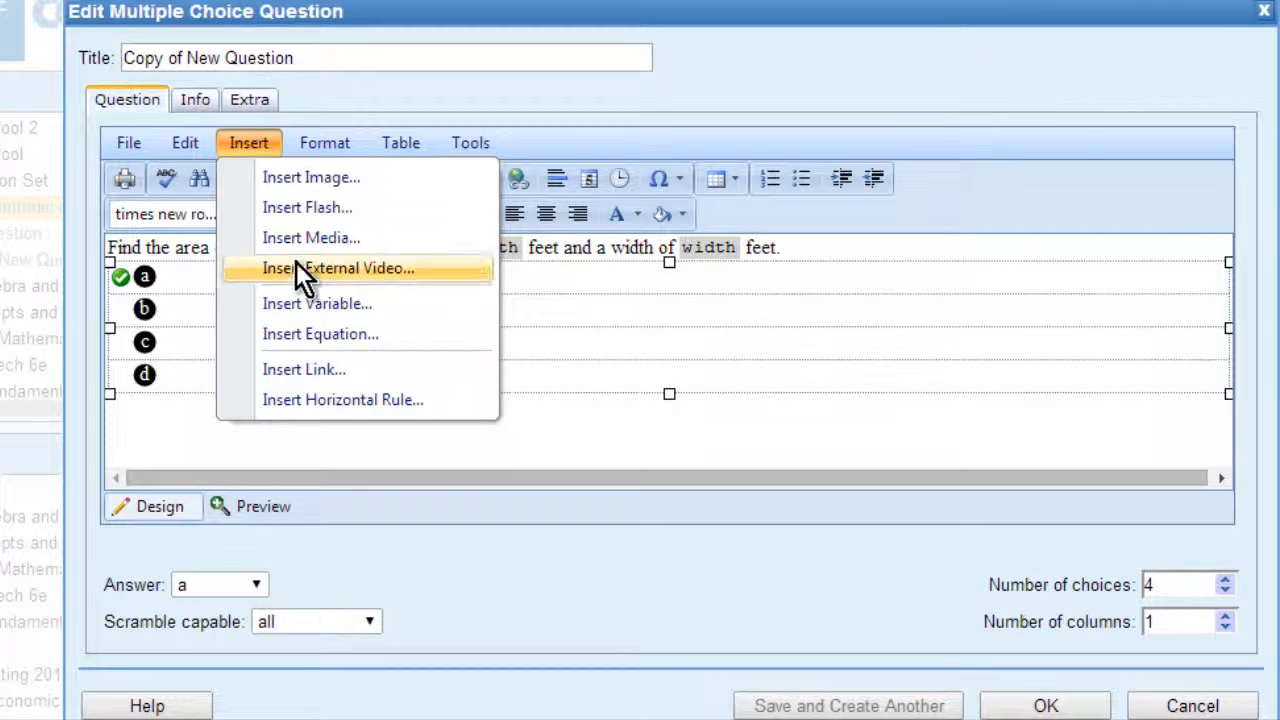
left_click(300, 302)
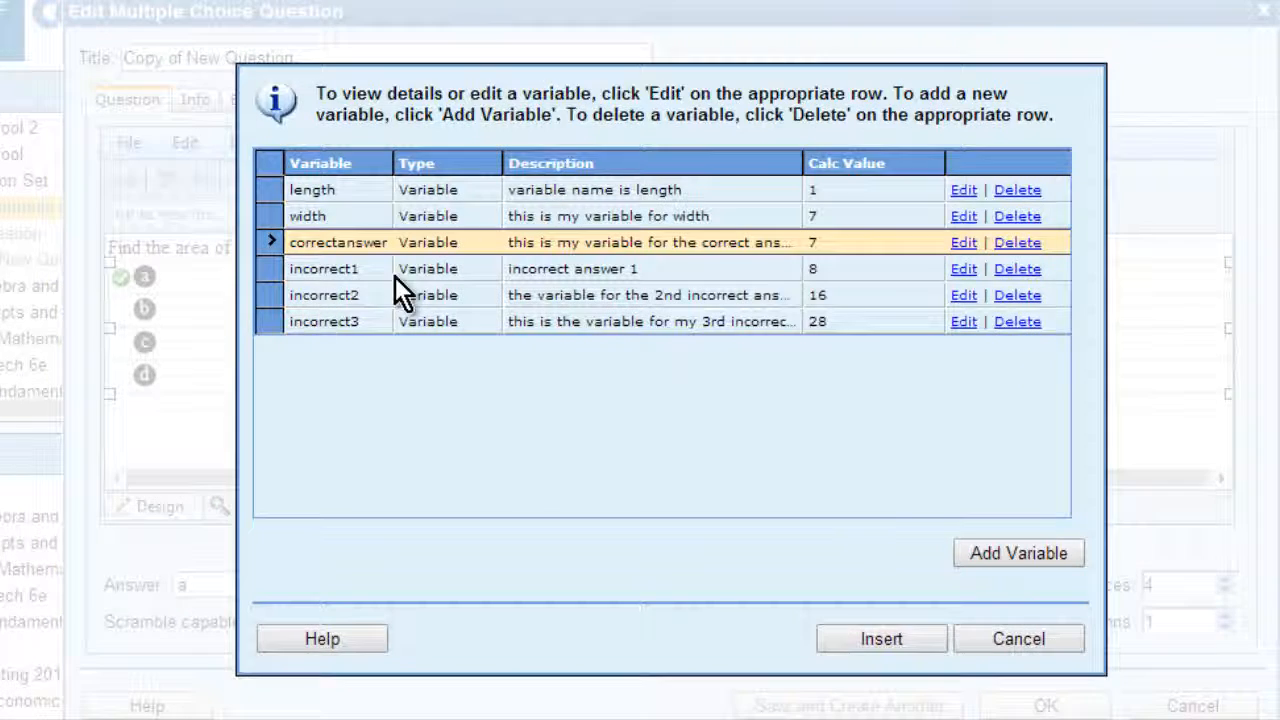
left_click(345, 272)
left_click(873, 636)
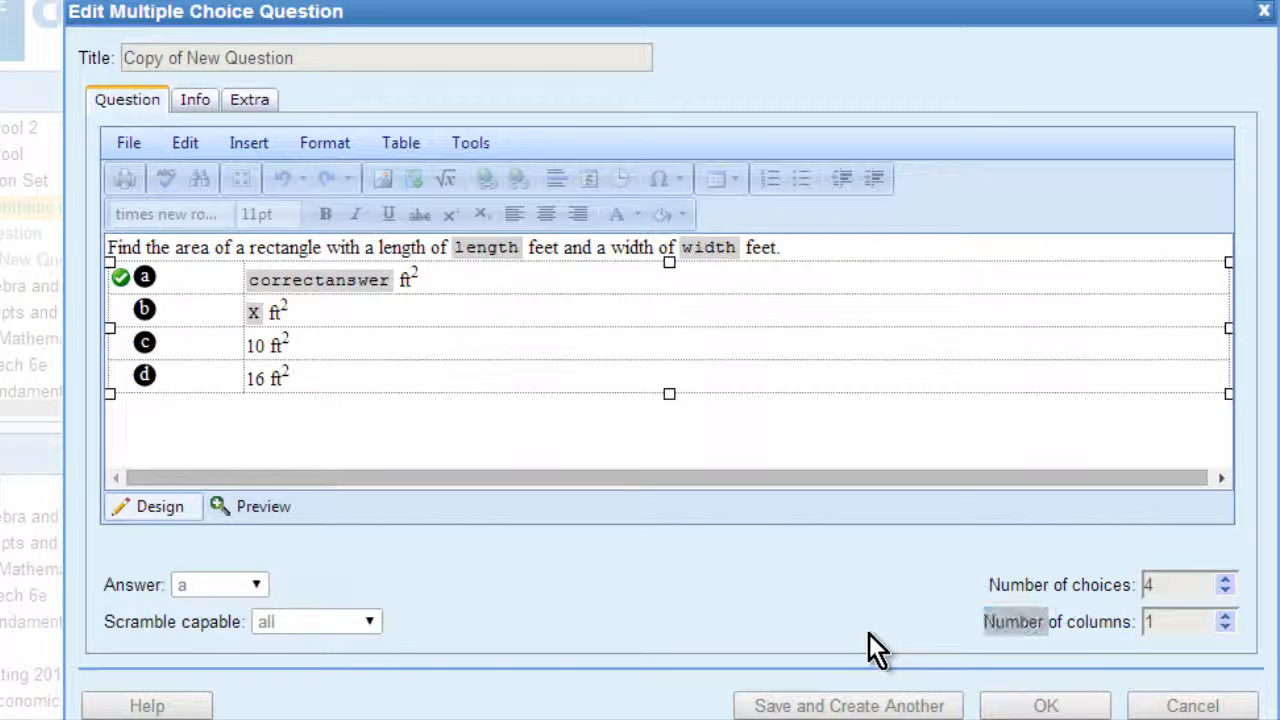
Replace the number 10 in answer choice c with the incorrect2 variable.
left_click(250, 345)
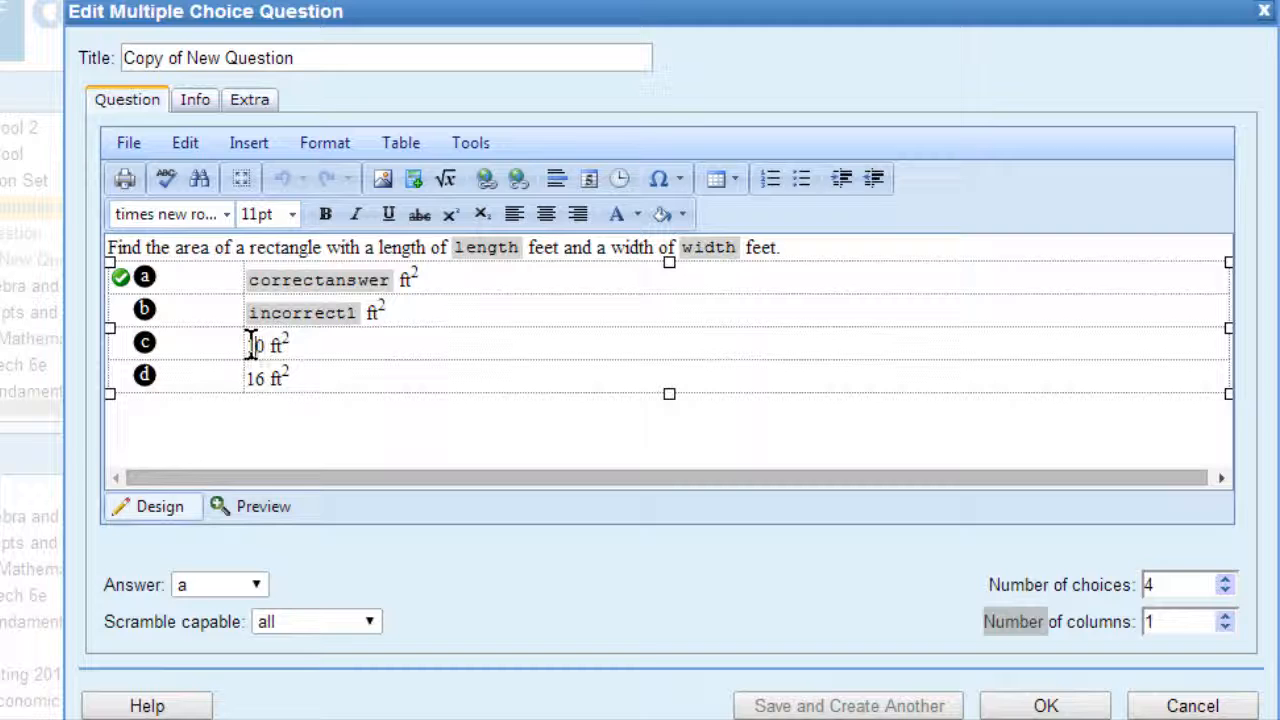
left_click_drag(250, 345, 268, 348)
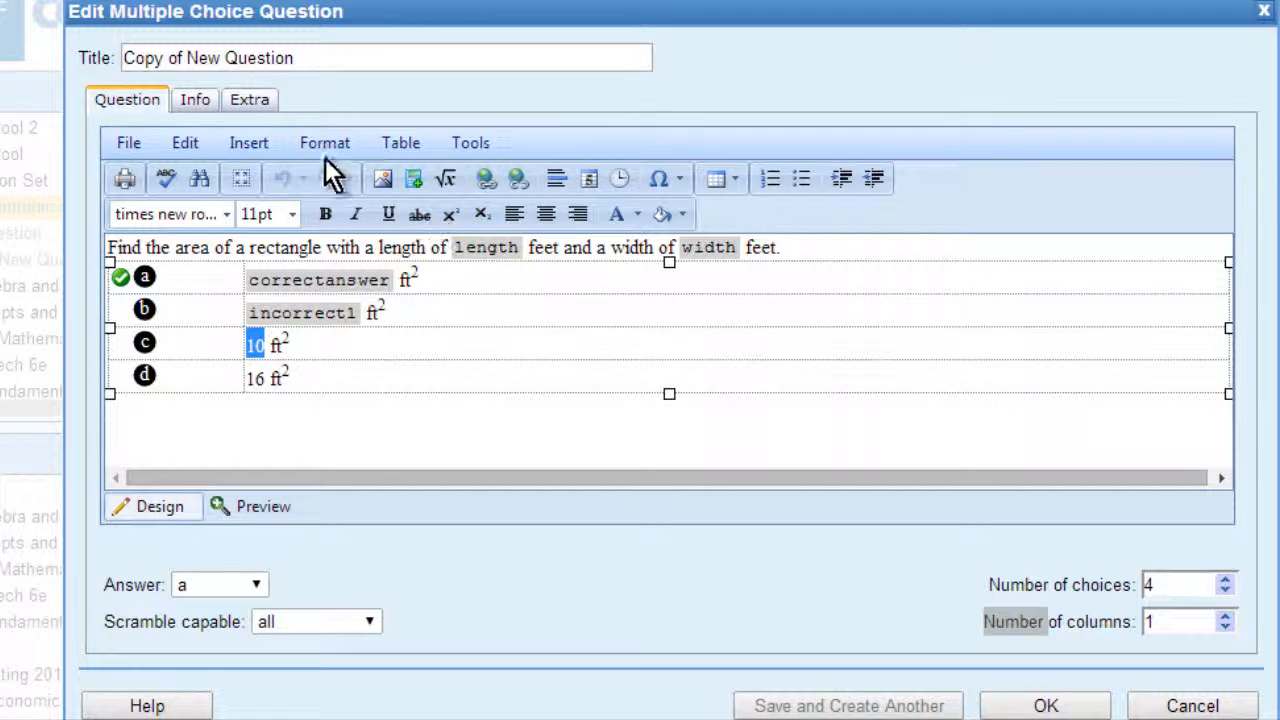
left_click(254, 143)
left_click(339, 303)
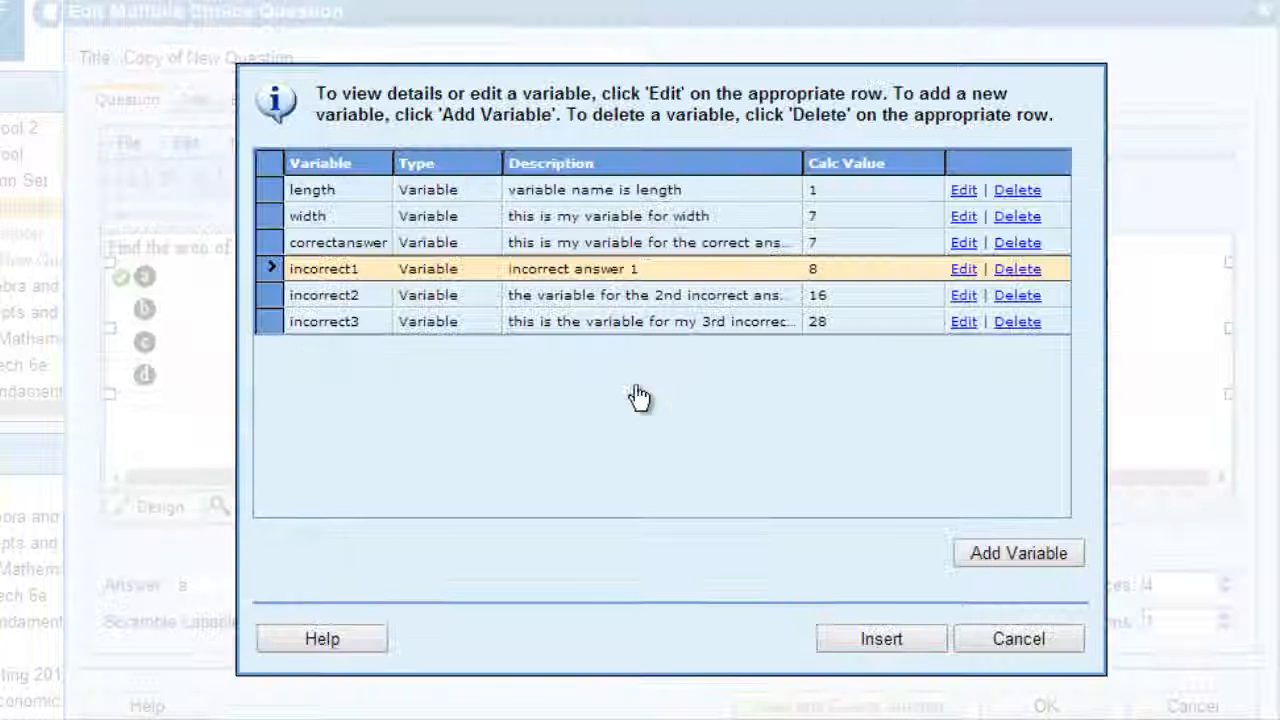
left_click(333, 294)
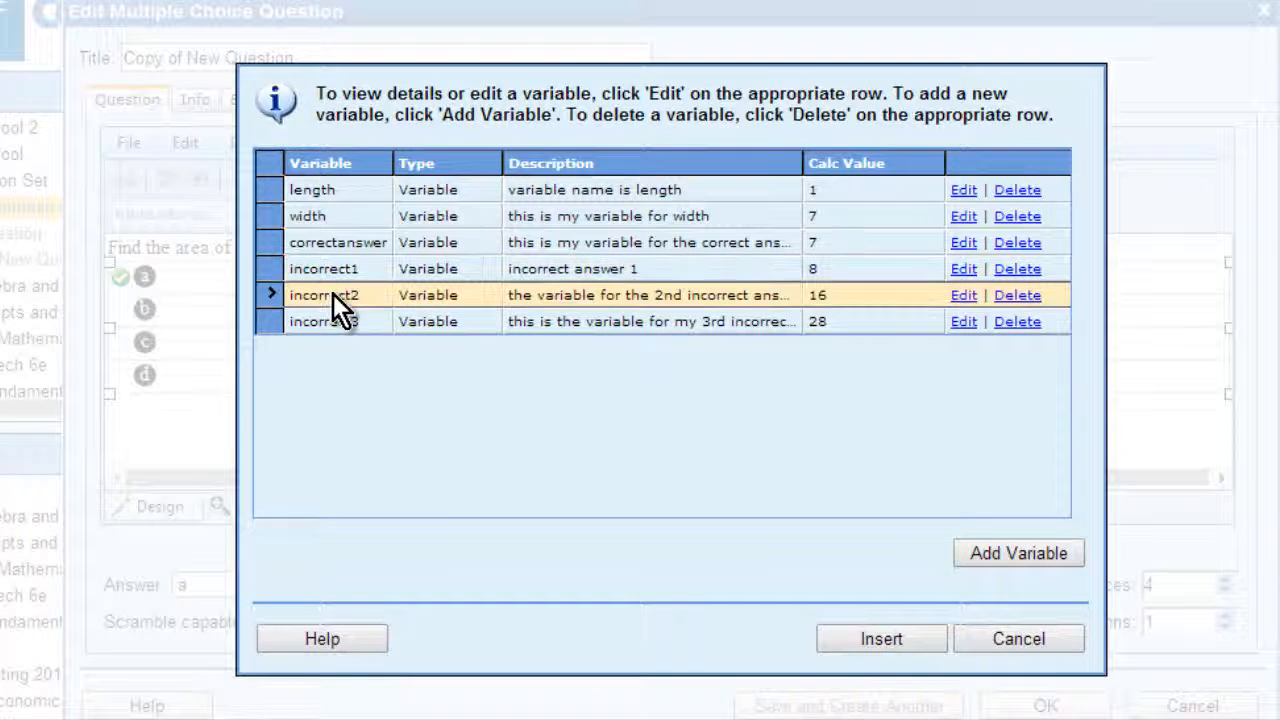
left_click(867, 638)
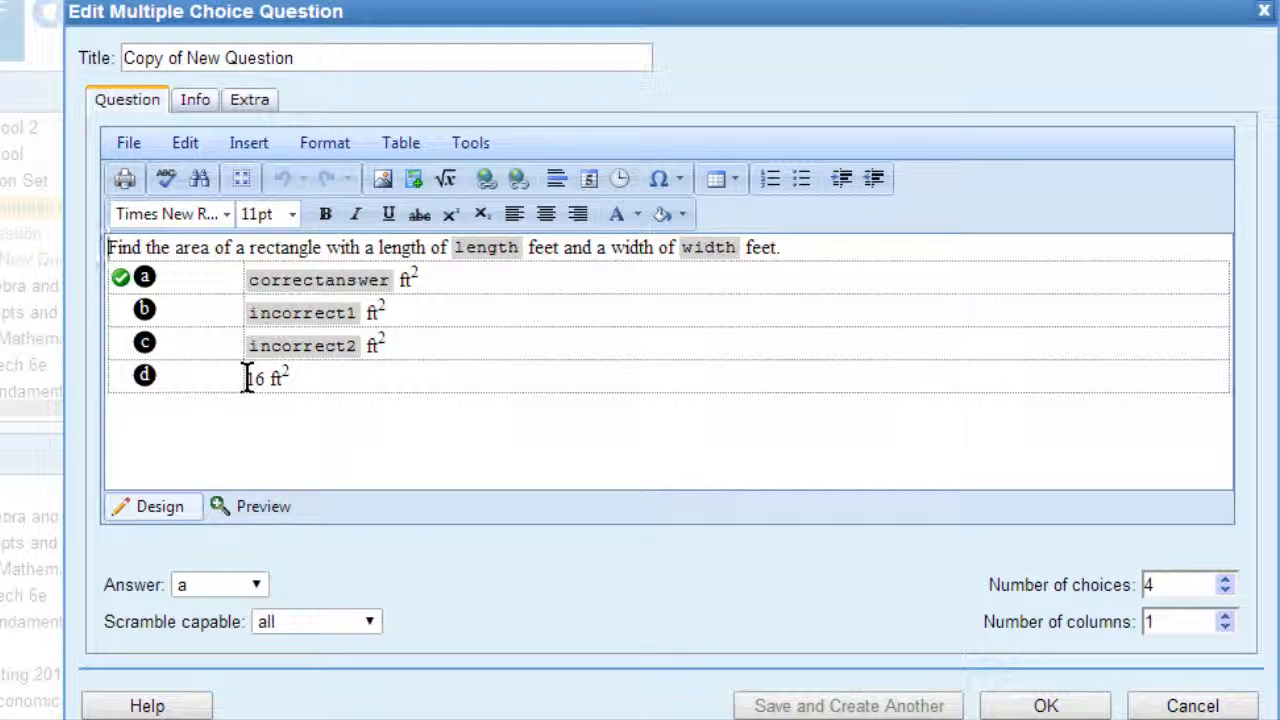
Replace the number 16 in answer choice d with the incorrect3 variable.
left_click_drag(247, 378, 262, 375)
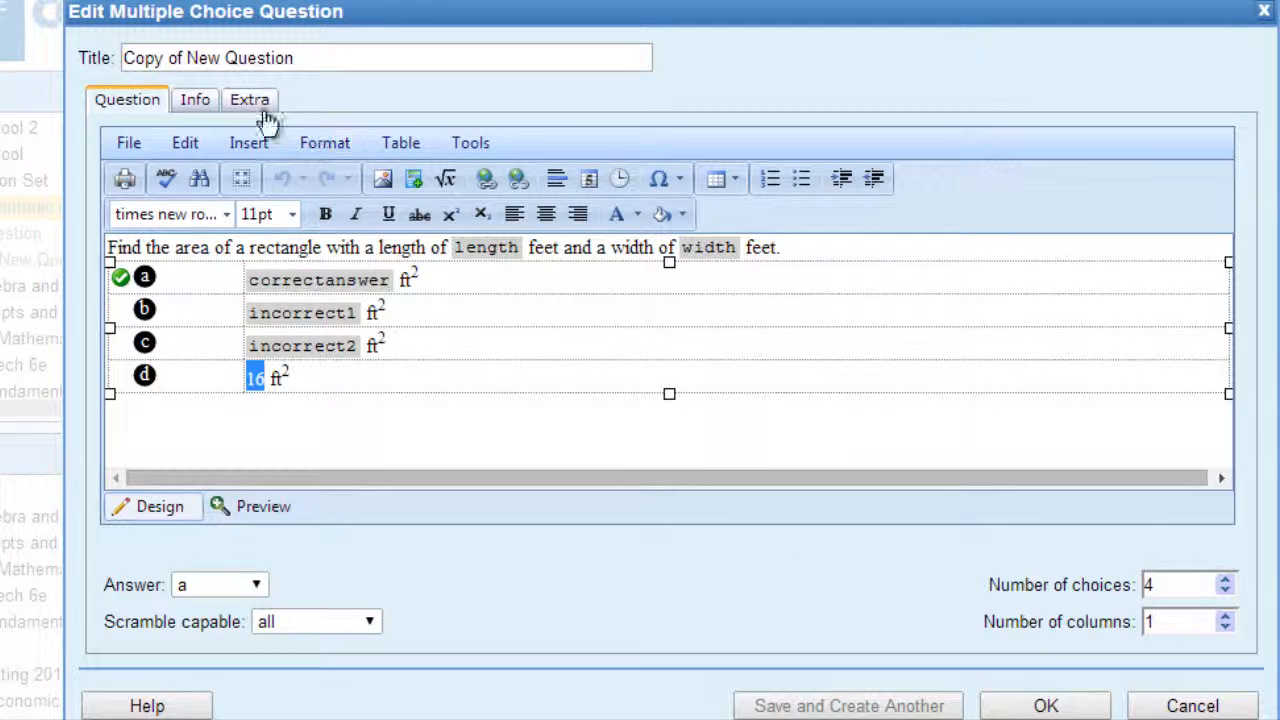
left_click(256, 150)
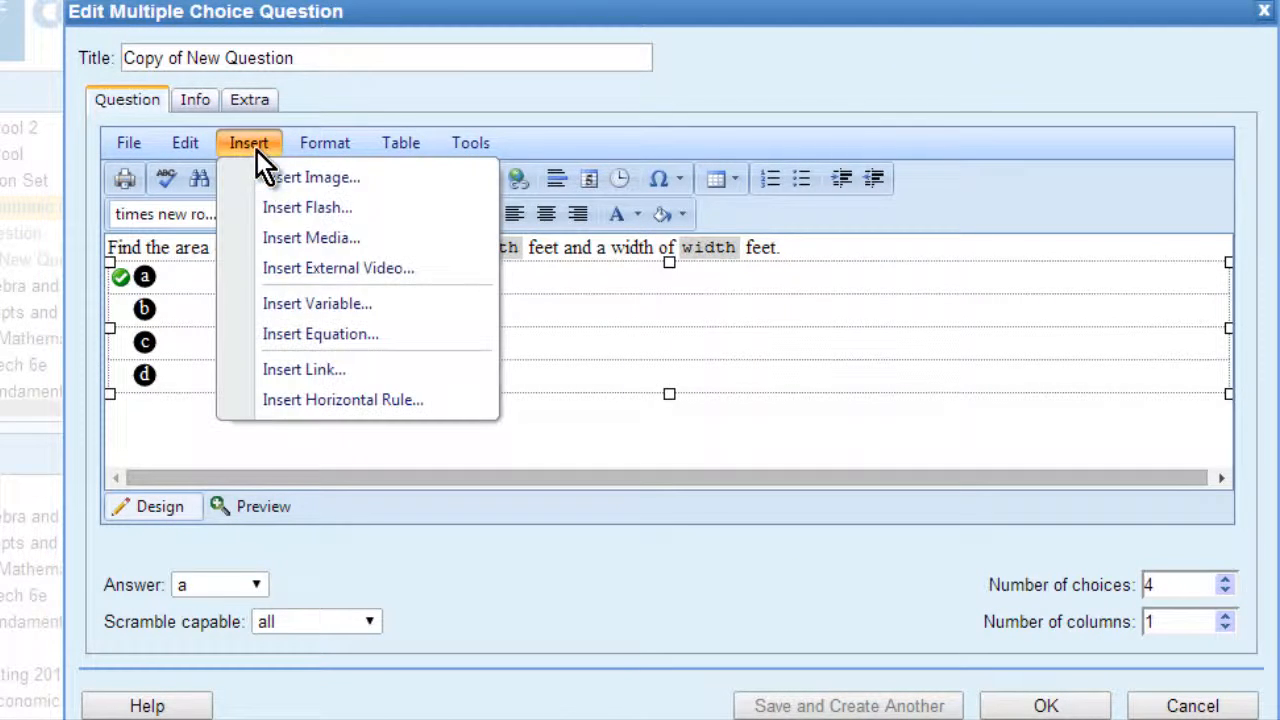
left_click(296, 303)
left_click(320, 321)
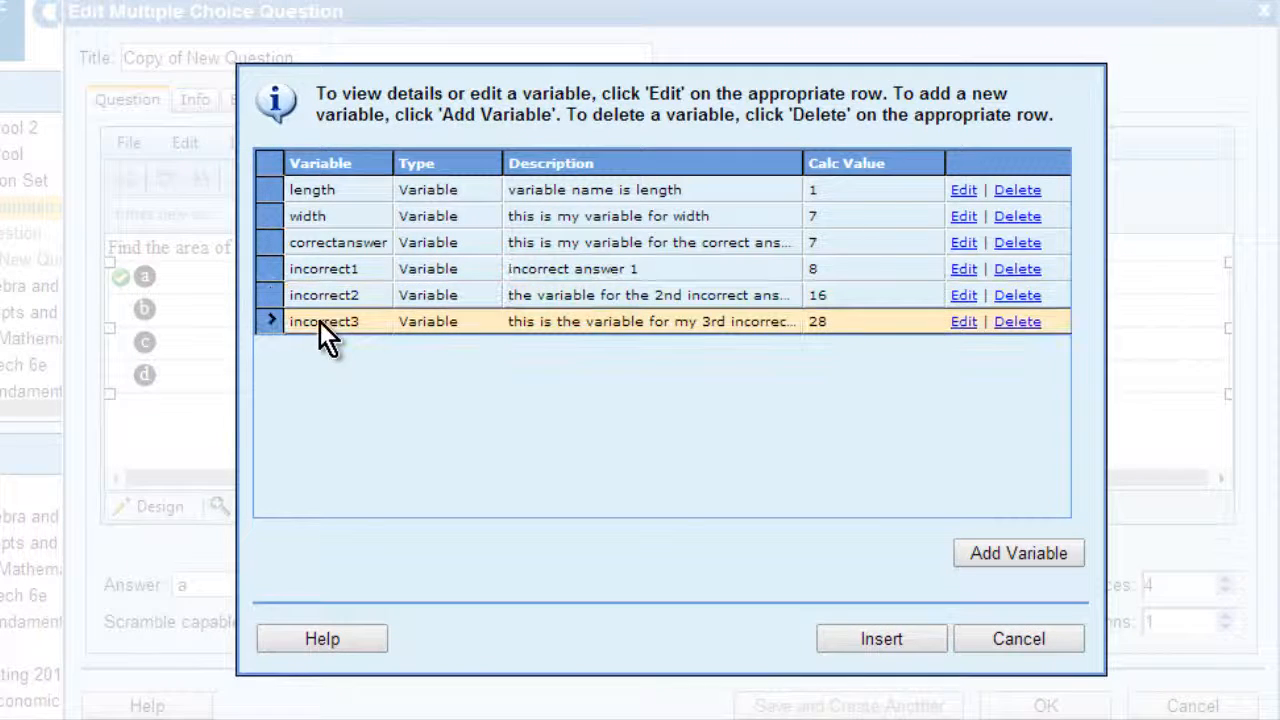
left_click(877, 648)
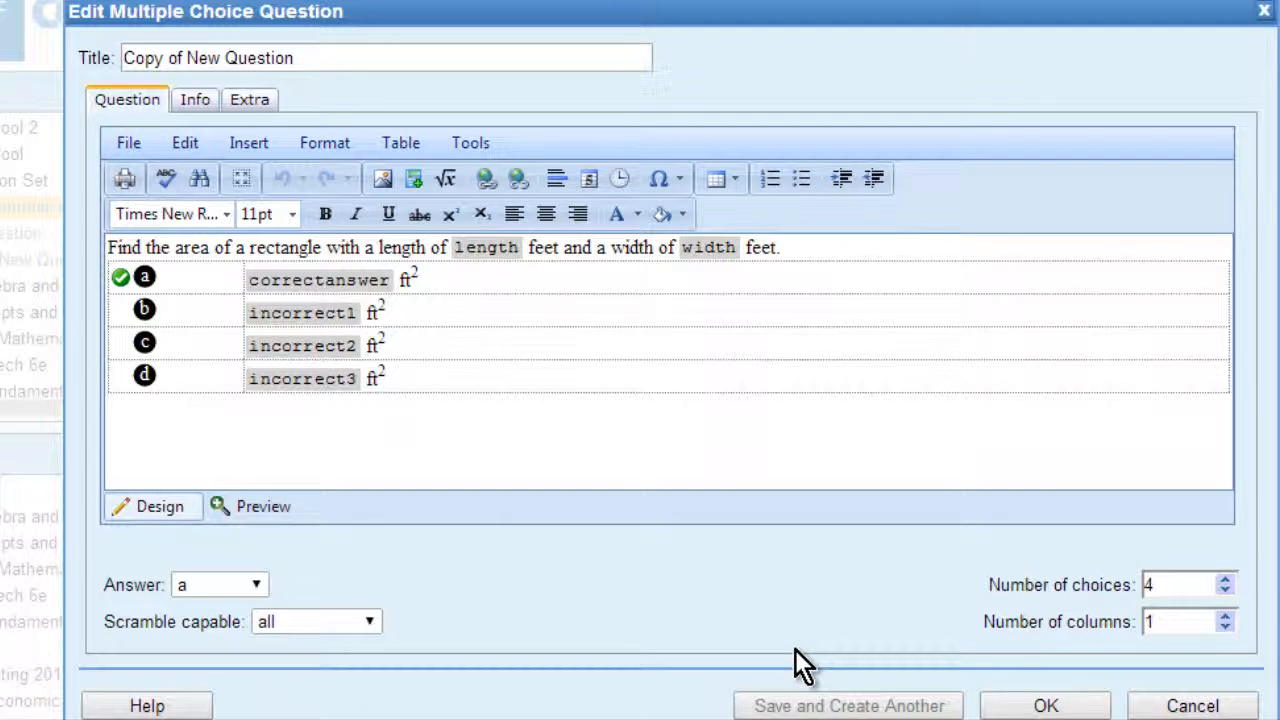
Save the edited question and recalculate its variable values twice in the question list.
left_click(1048, 706)
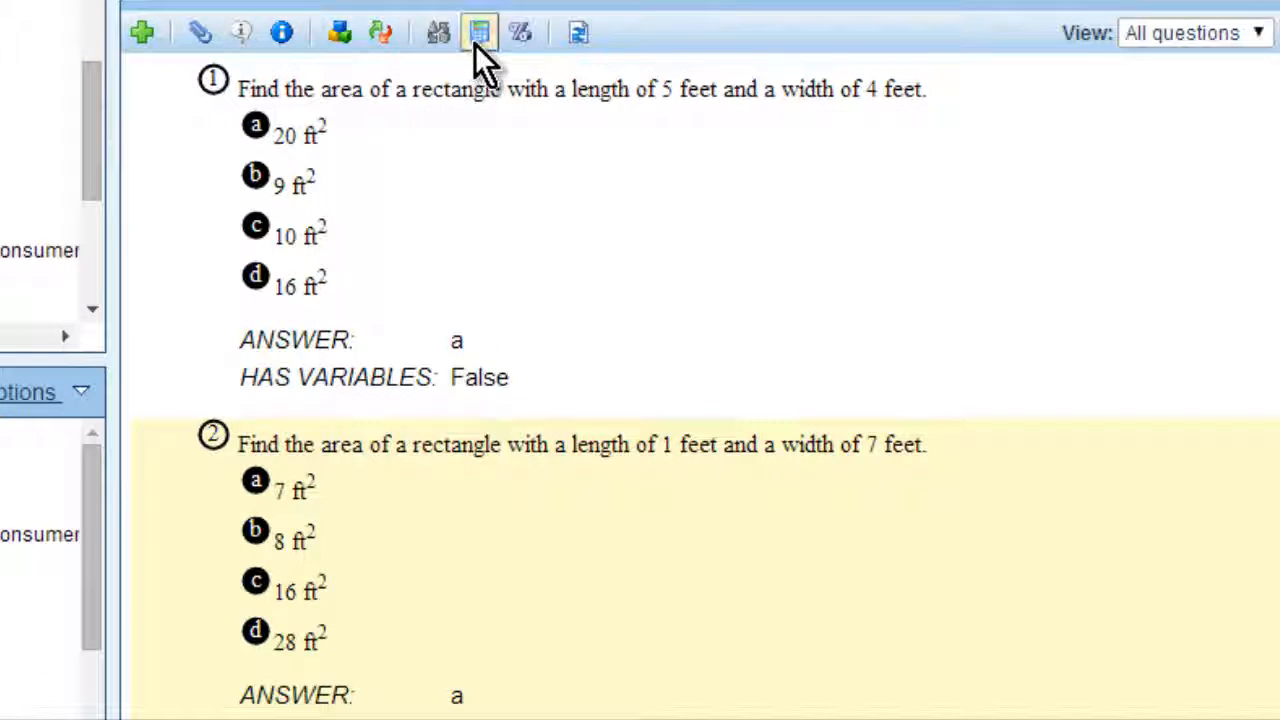
left_click(478, 36)
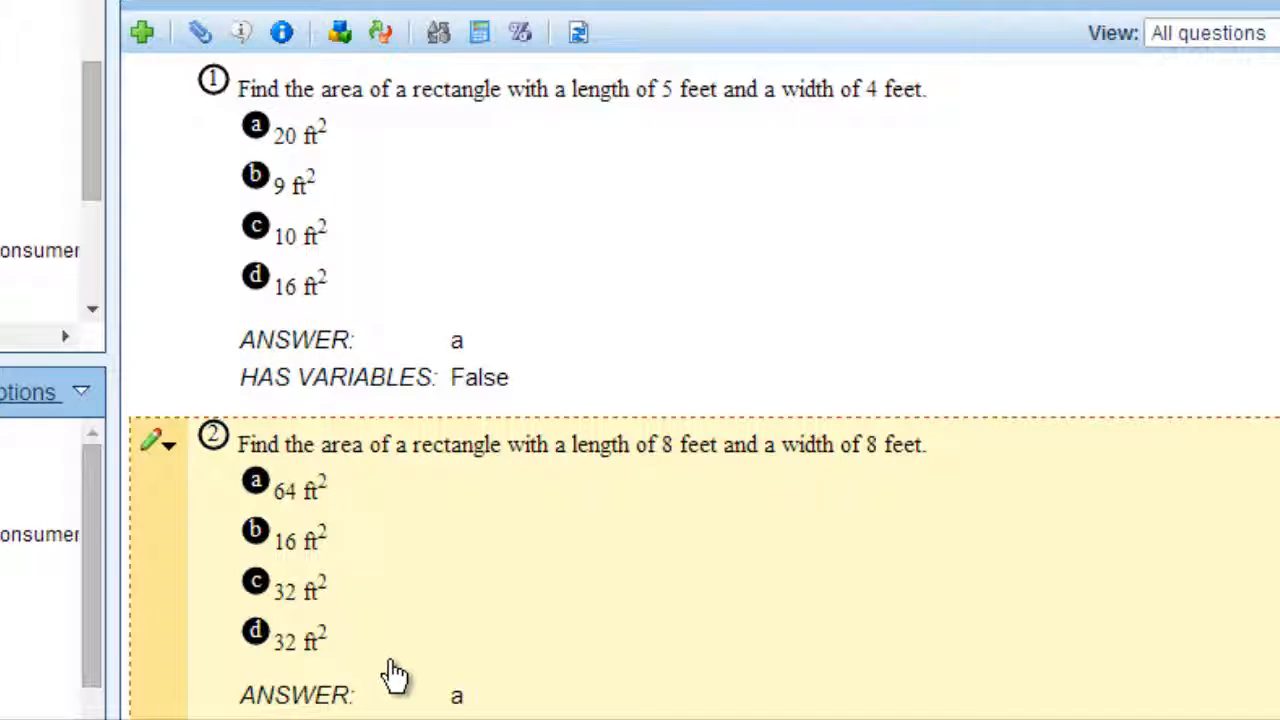
left_click(480, 36)
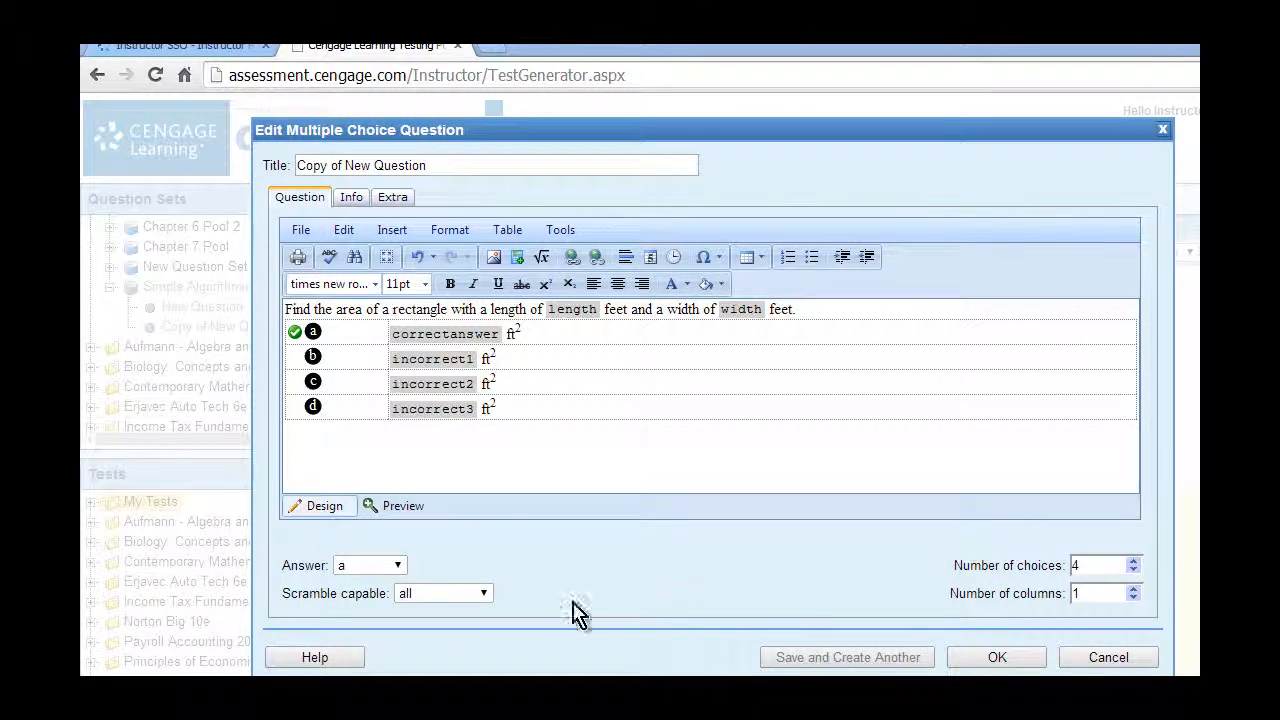
Add a condition named "notsquare" with the expression length <> width to the copied question, then test and save it.
left_click(392, 232)
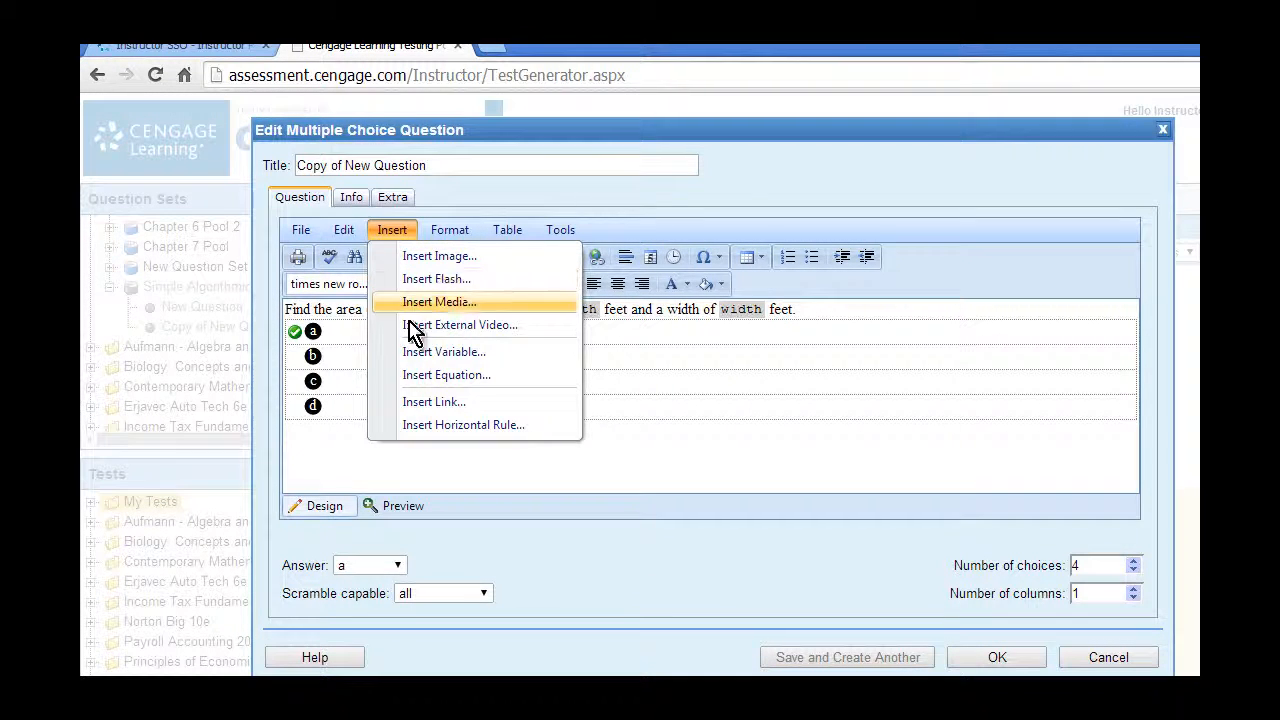
left_click(430, 352)
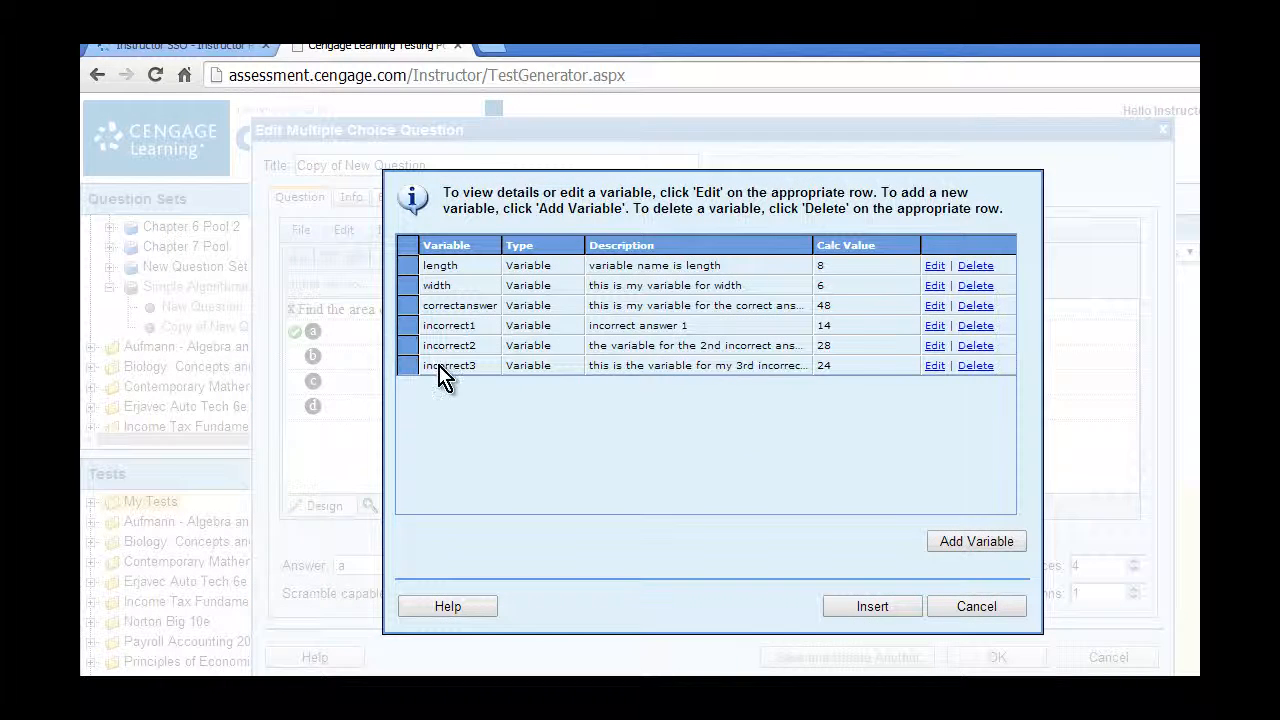
left_click(977, 548)
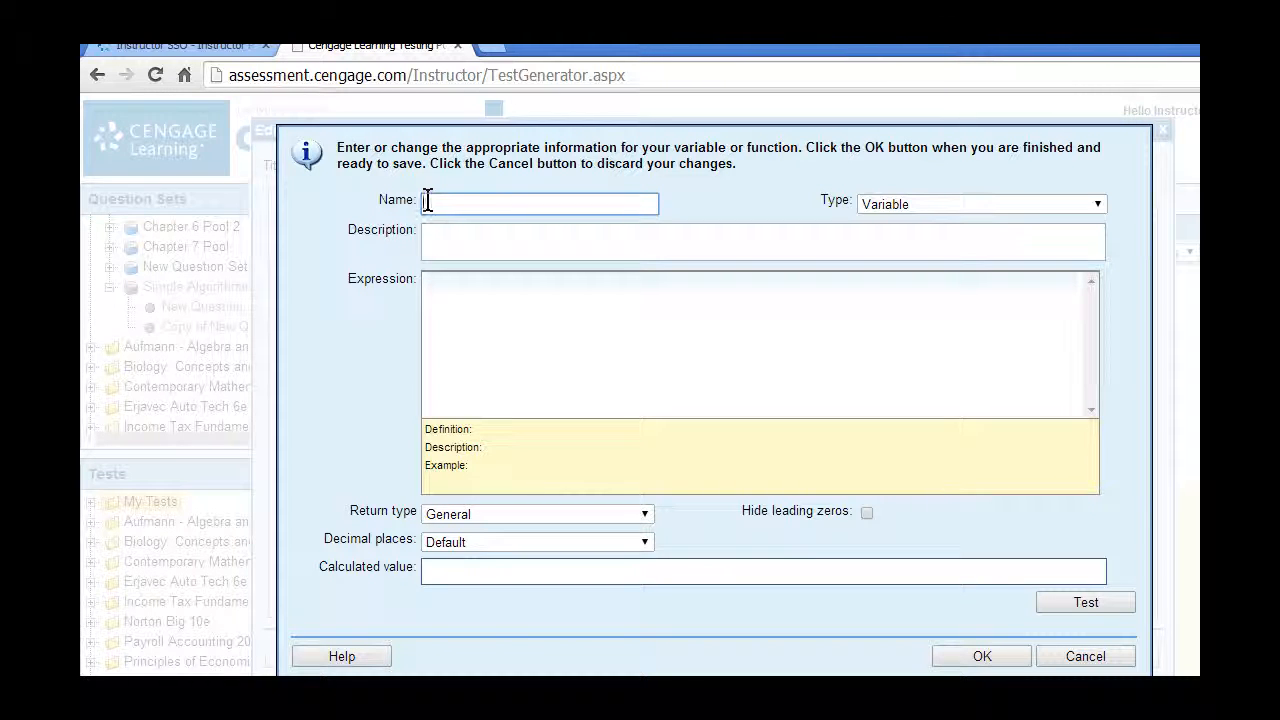
type("notsquare")
left_click(1099, 205)
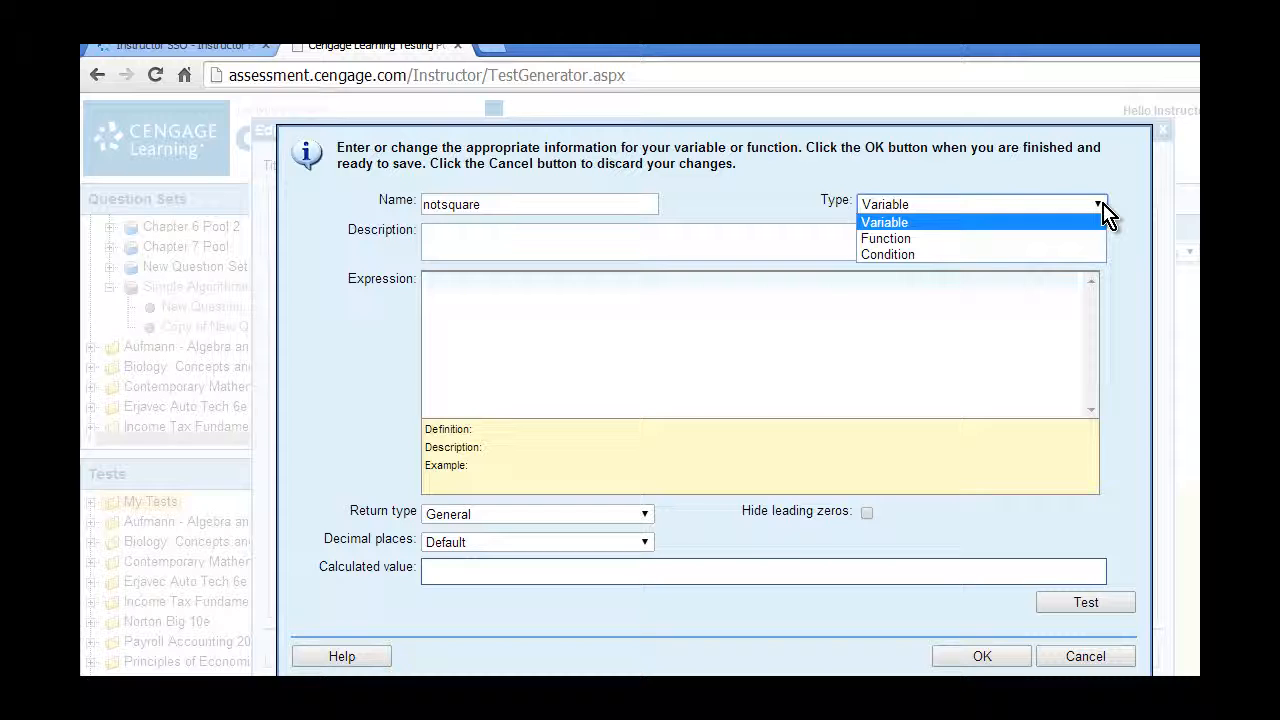
left_click(882, 254)
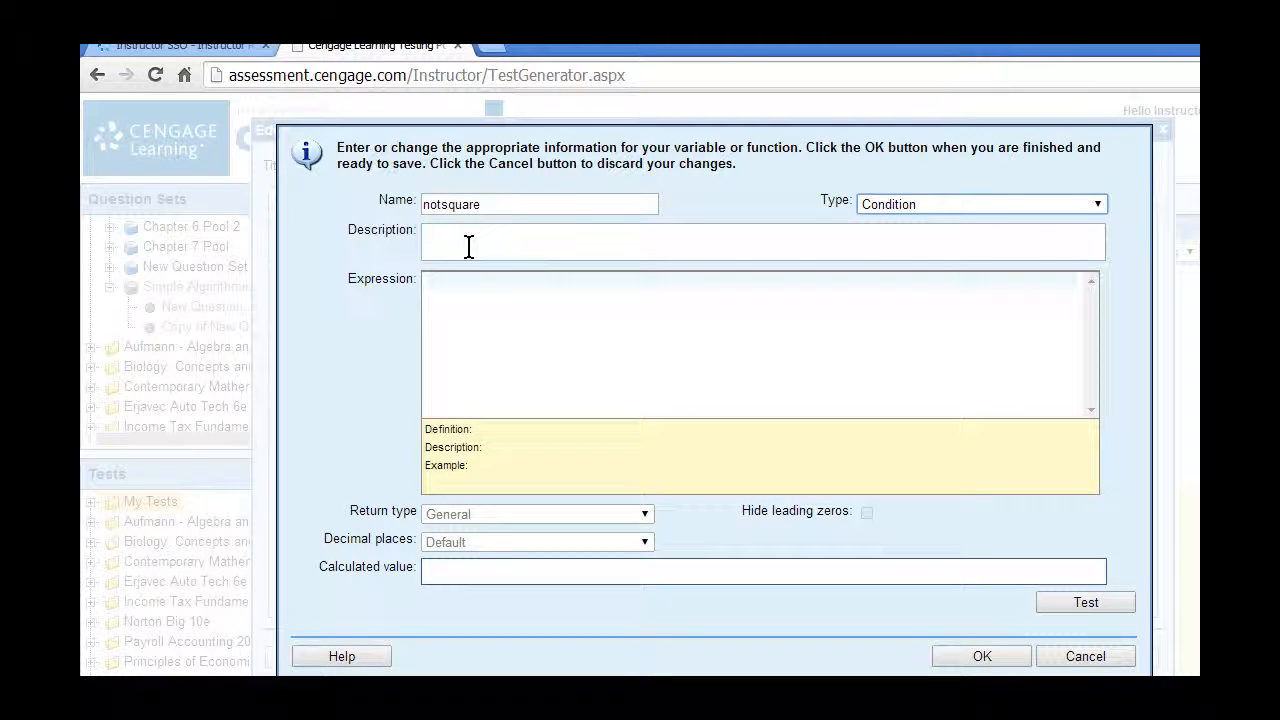
left_click(429, 281)
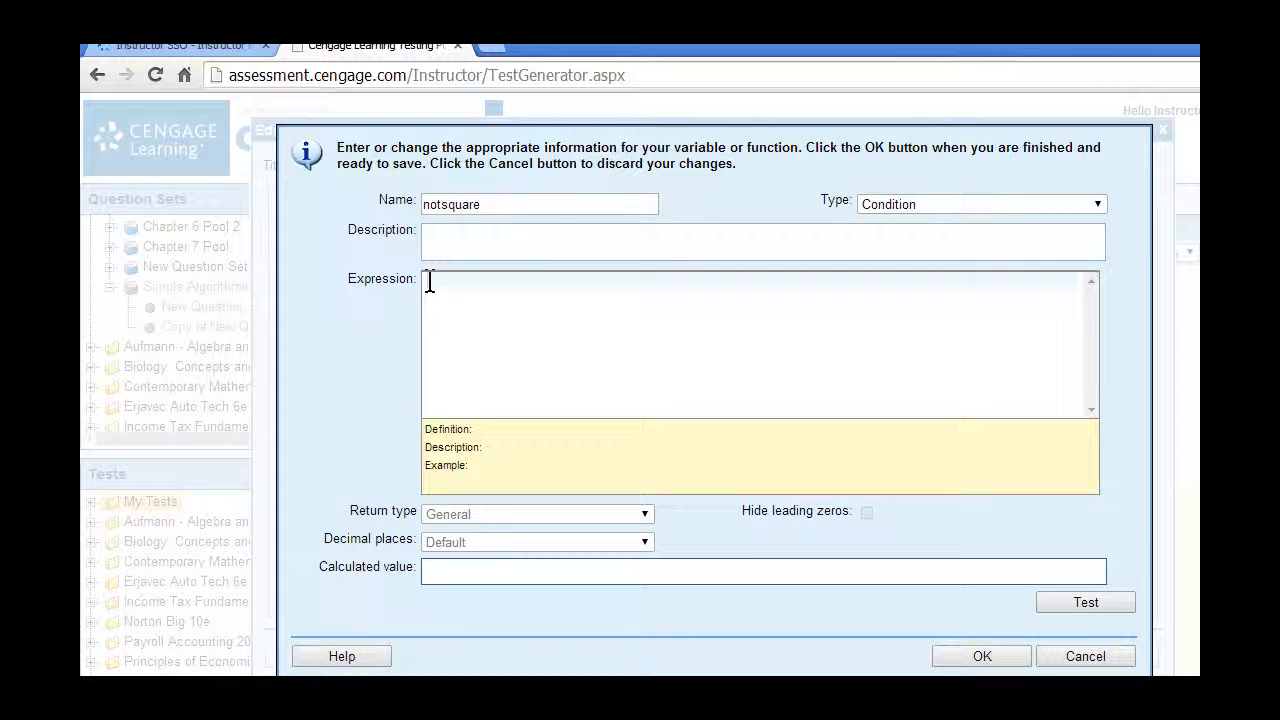
type("length <> width")
left_click(1083, 604)
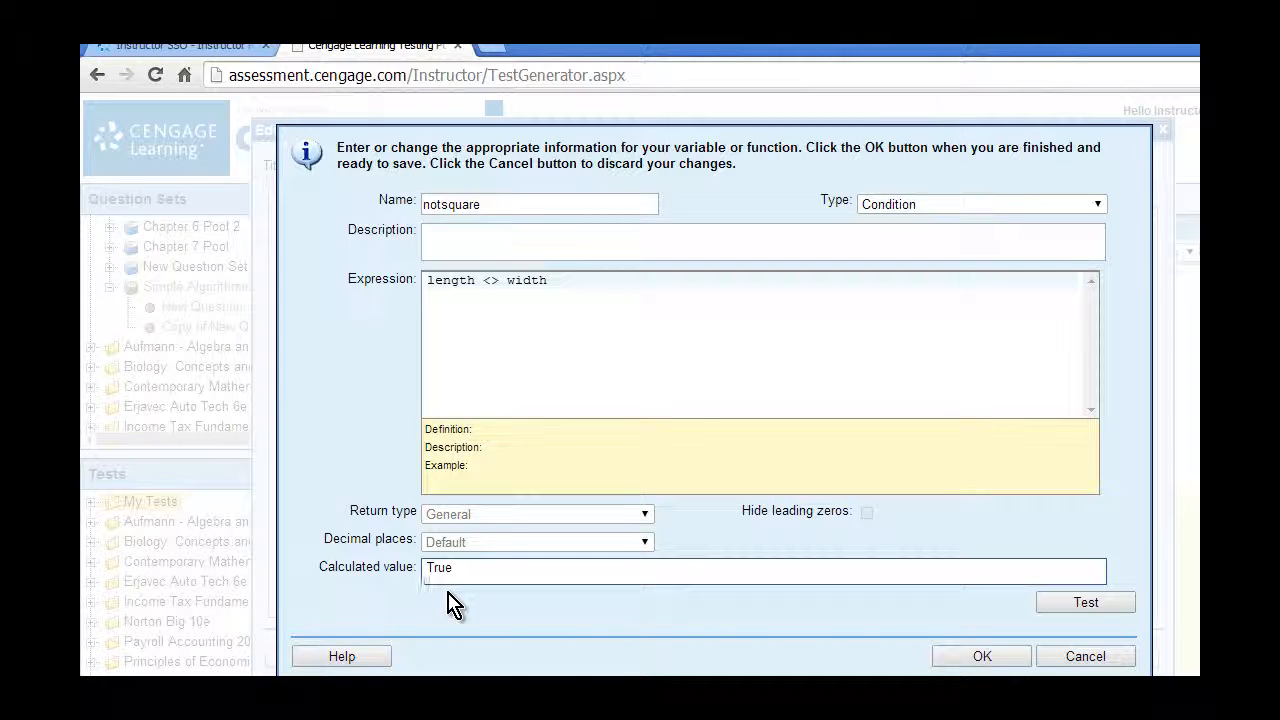
left_click(979, 662)
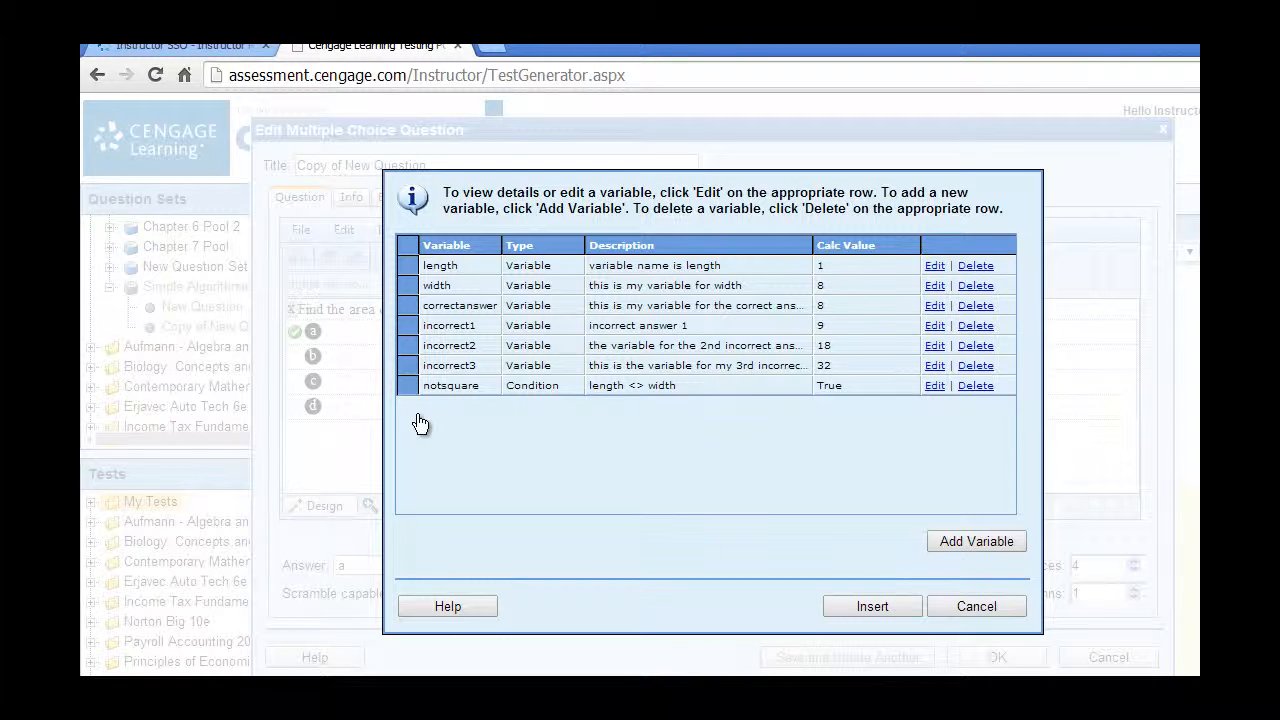
Start a new entry named "uniquechoices" in the question's variable list and set its type to Condition.
left_click(958, 548)
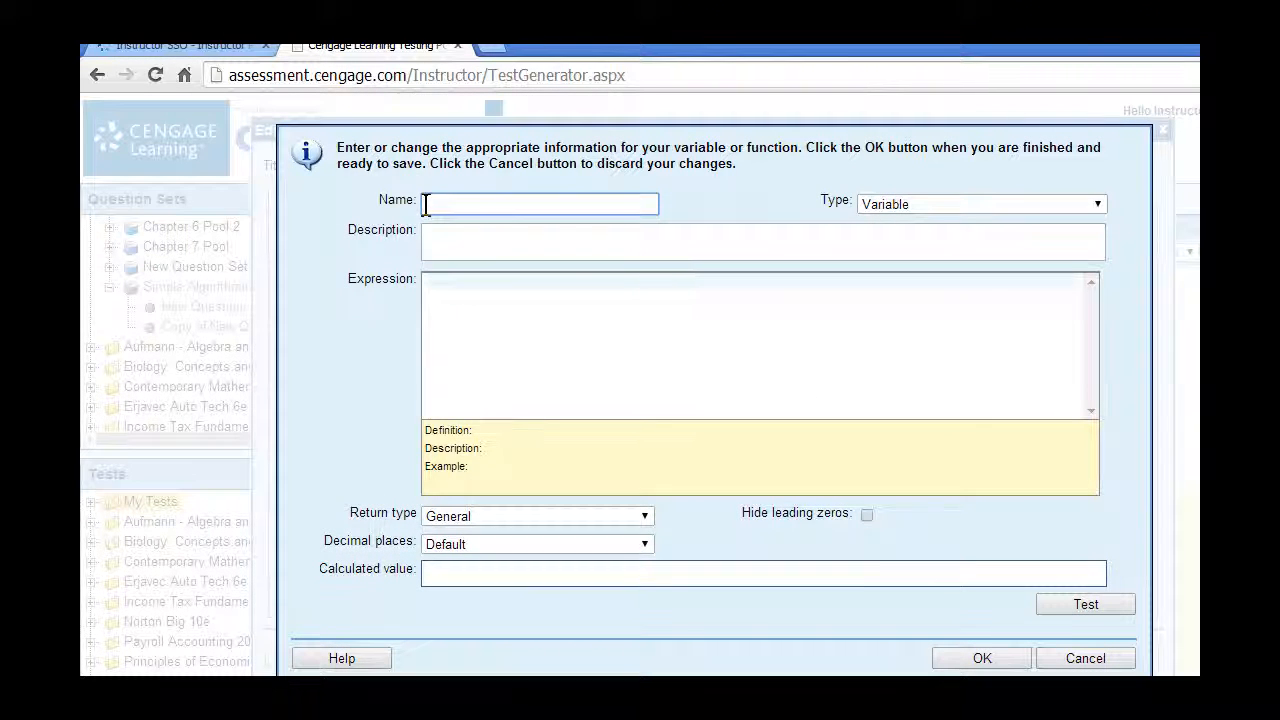
type("uniquechoices")
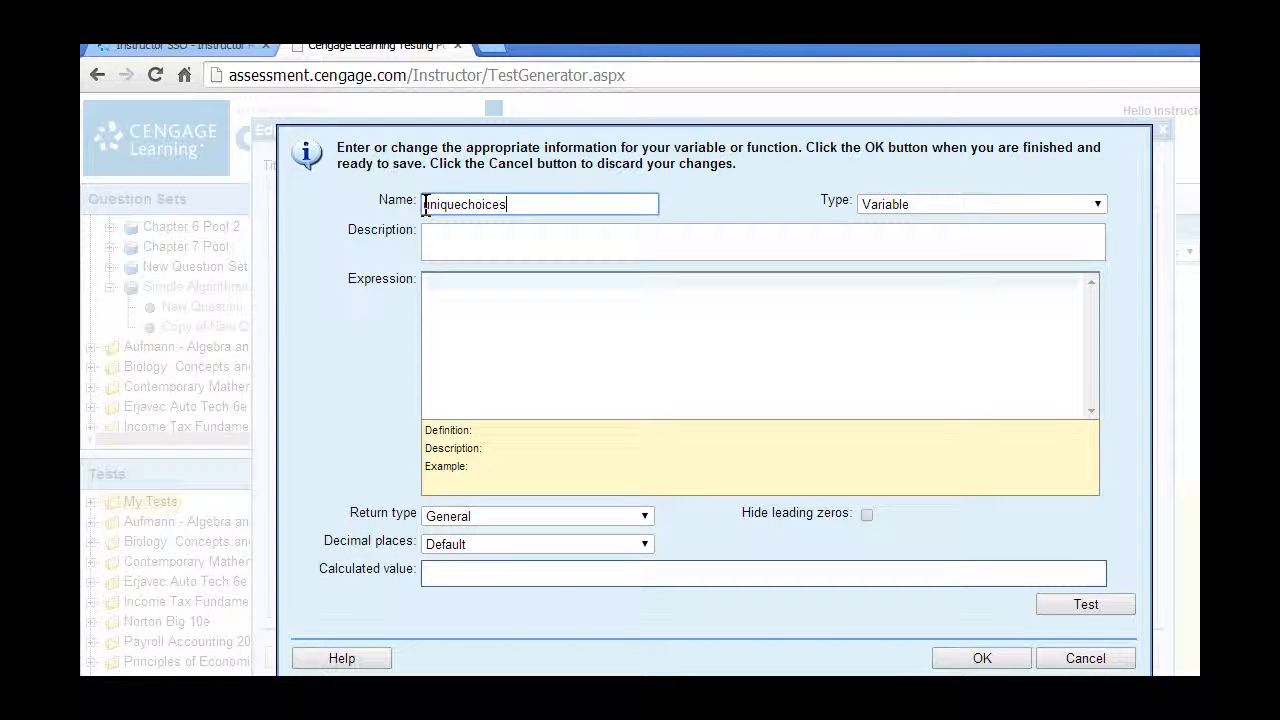
left_click(1097, 205)
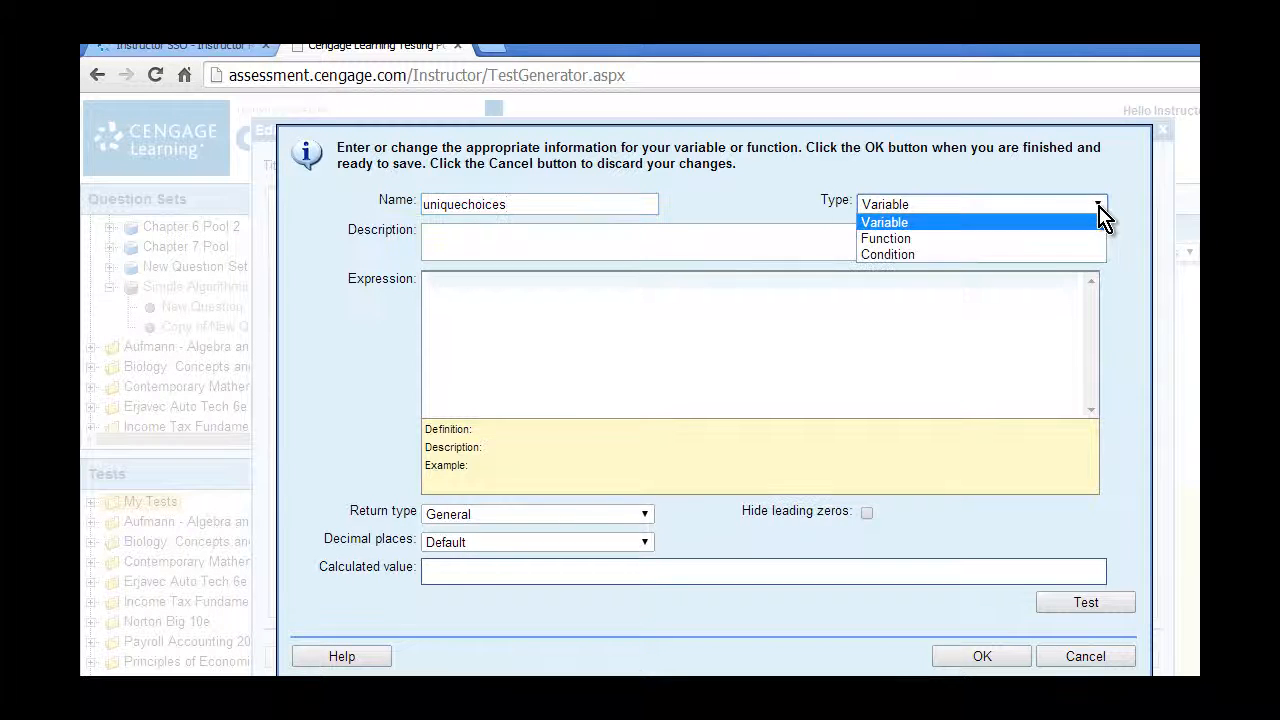
left_click(925, 255)
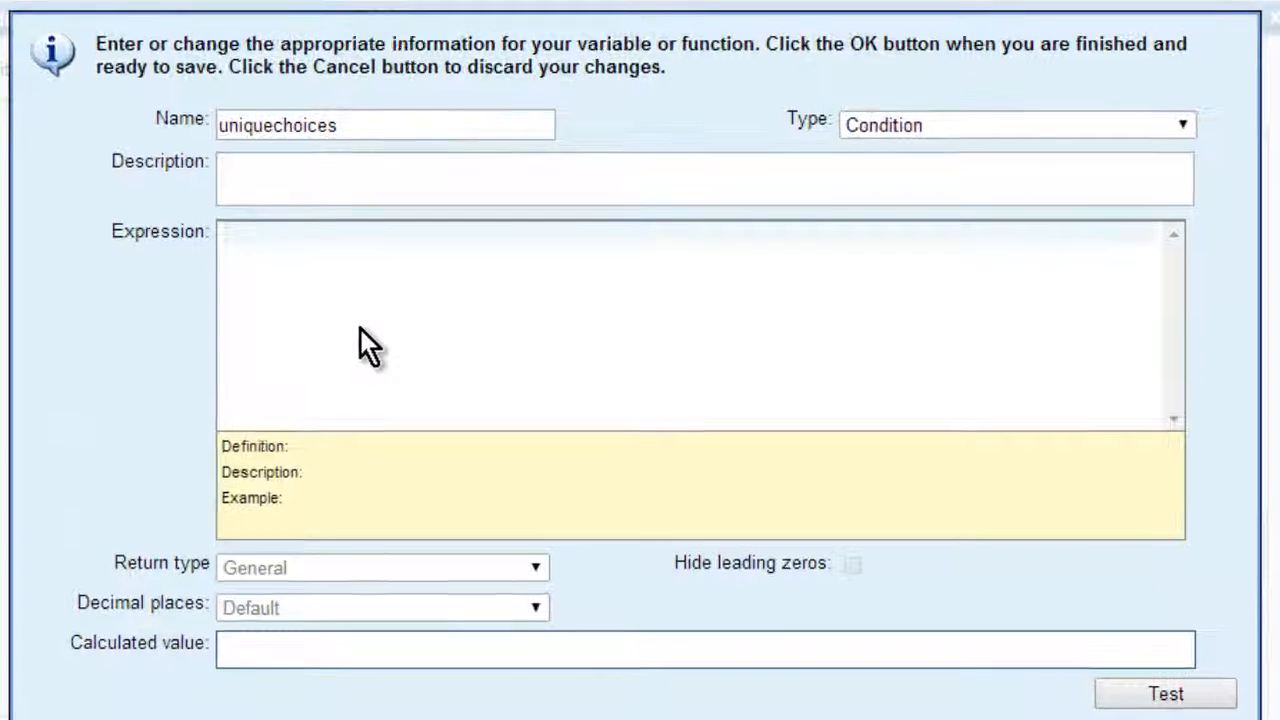
Enter the expression Isunique(correctanswer, incorrect1, incorrect2,incorrect3) for the uniquechoices condition, then test and save it.
left_click(405, 350)
type("isu")
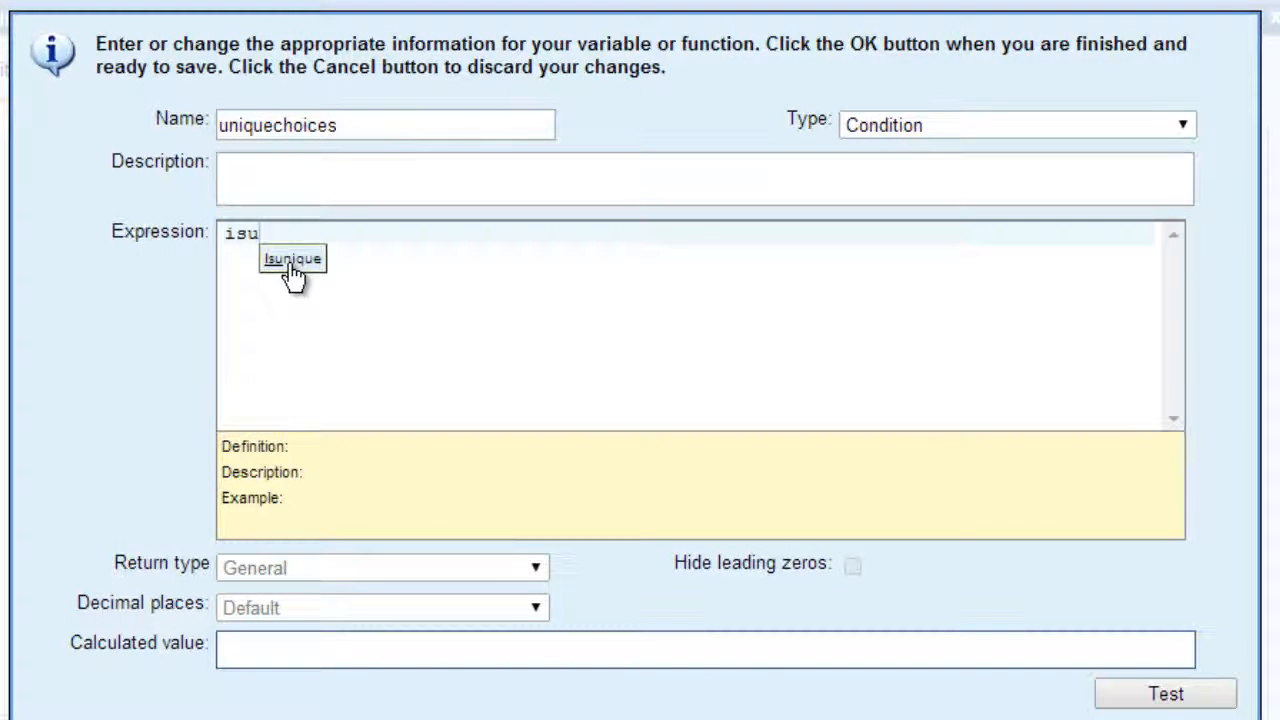
left_click(290, 262)
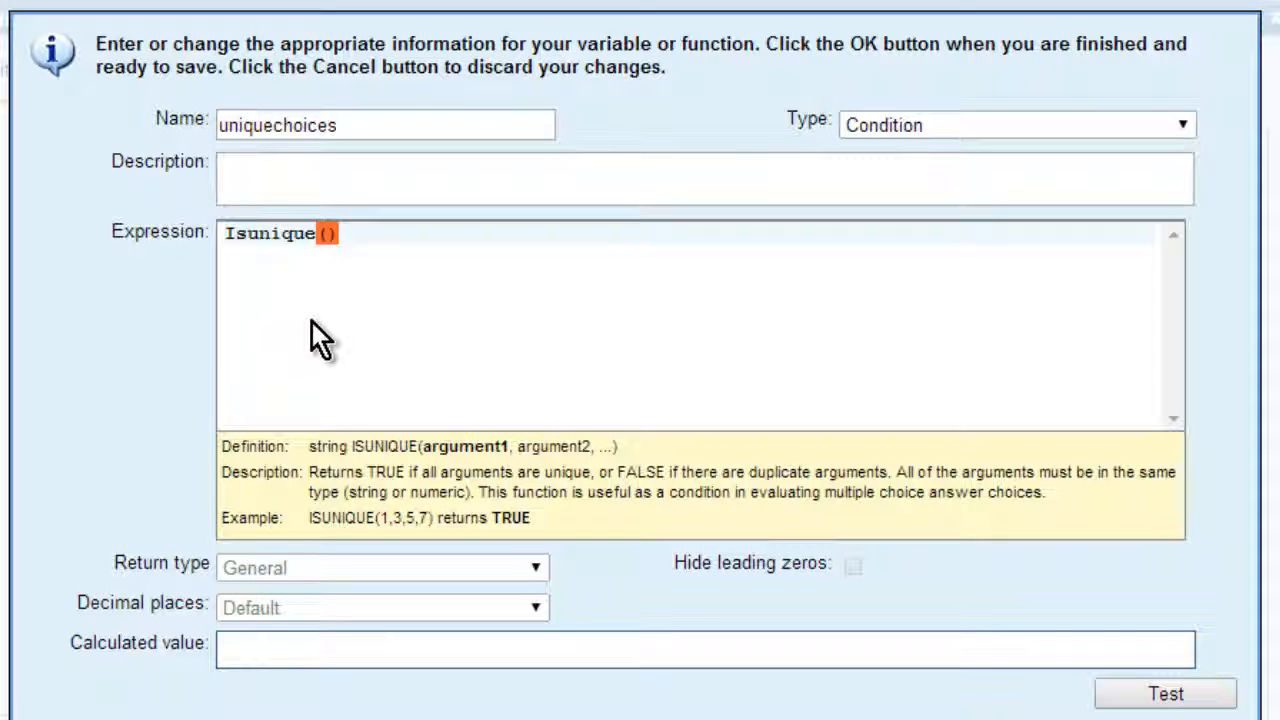
type("correc")
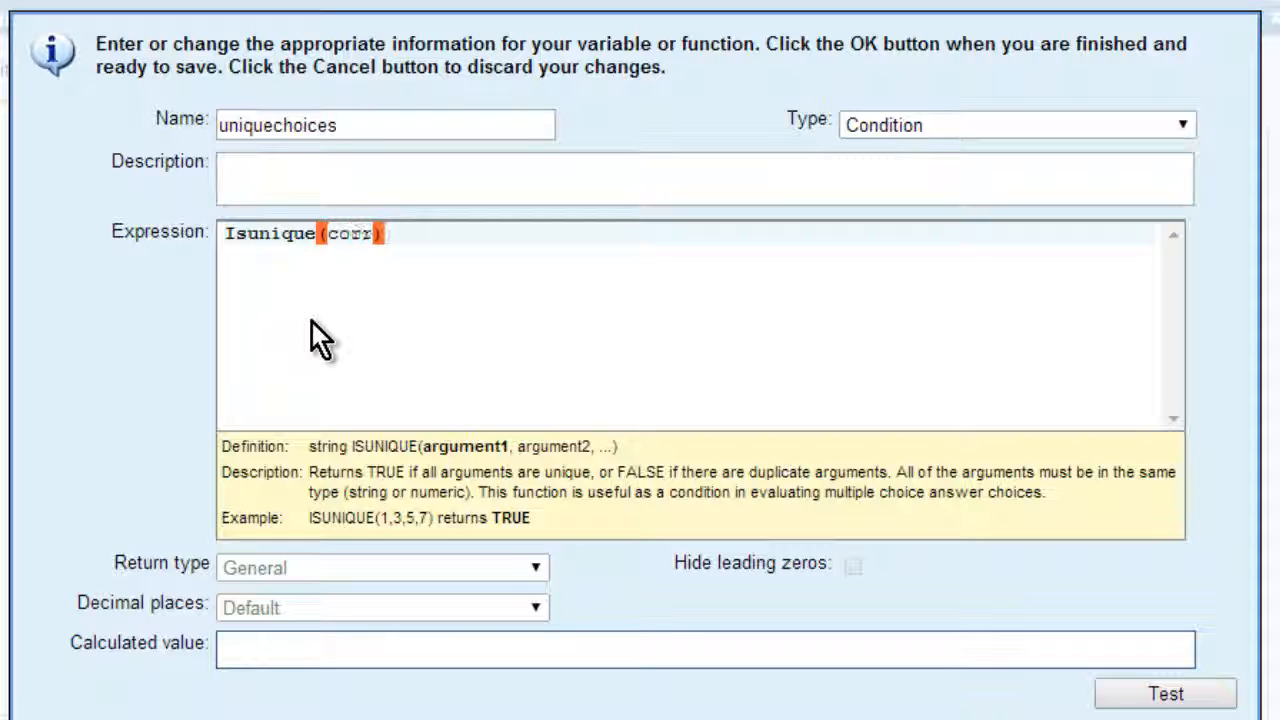
type("tanswer")
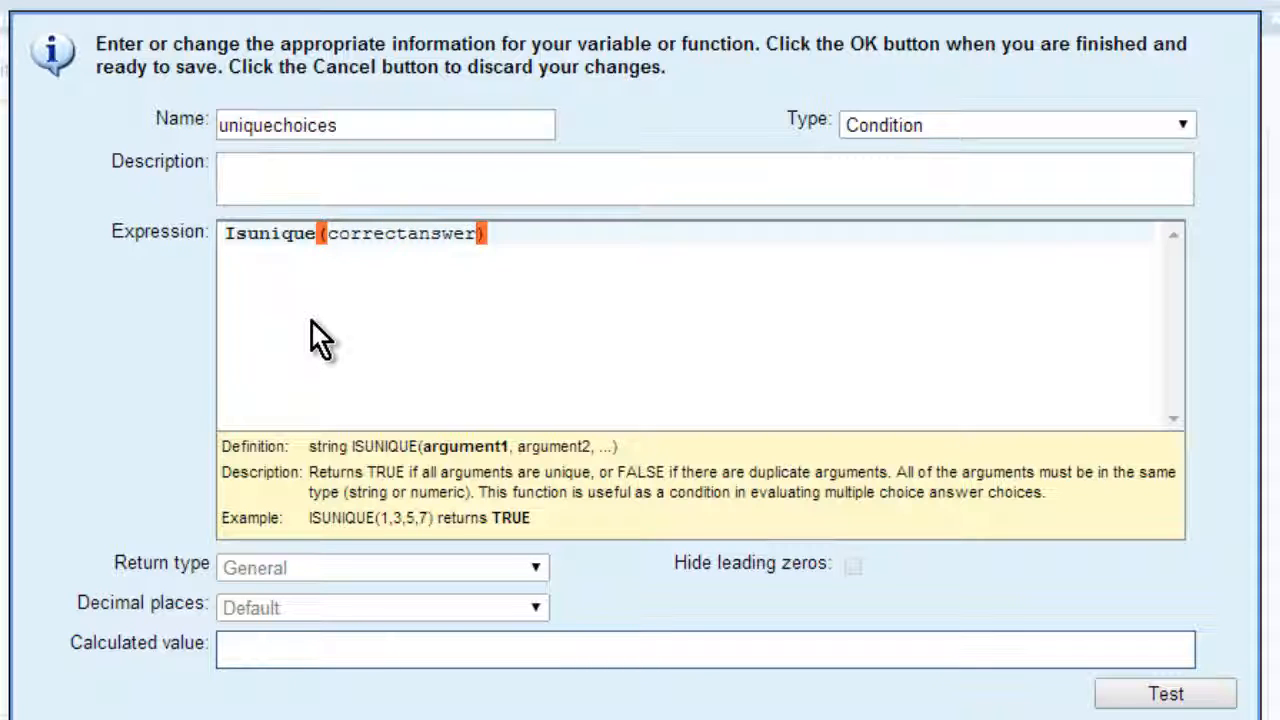
type(", incorre")
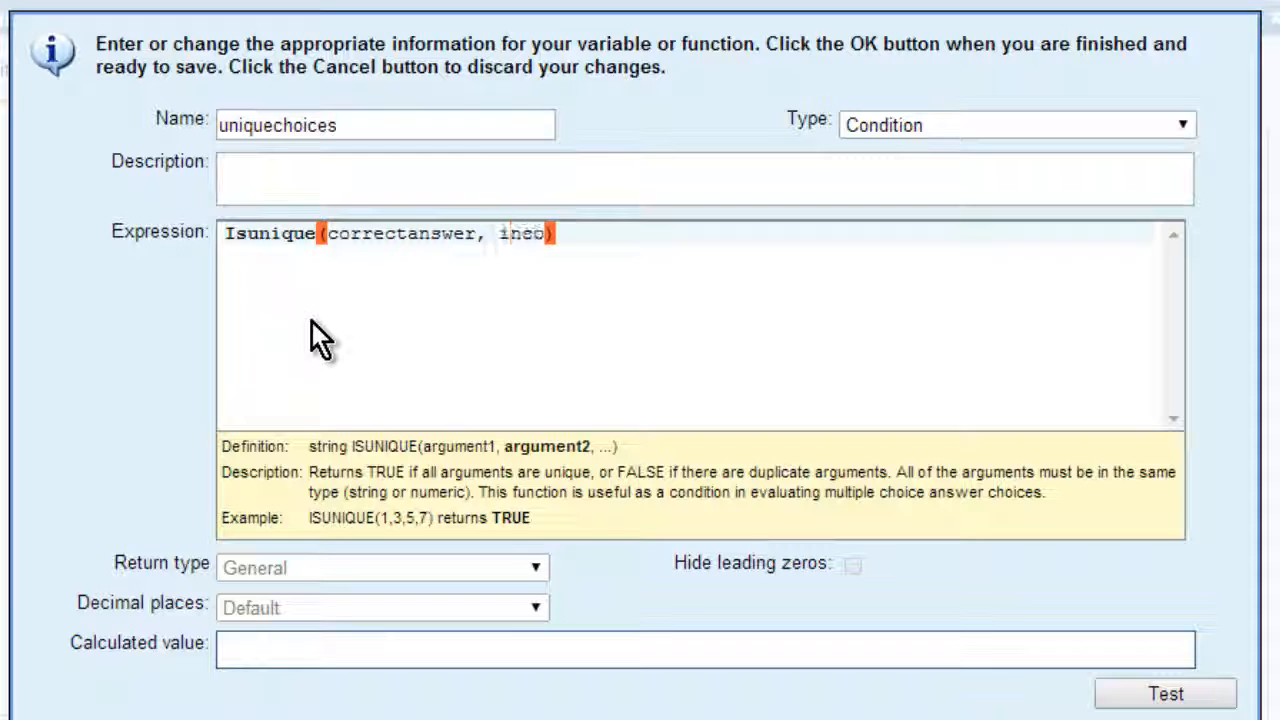
type("ct1, ")
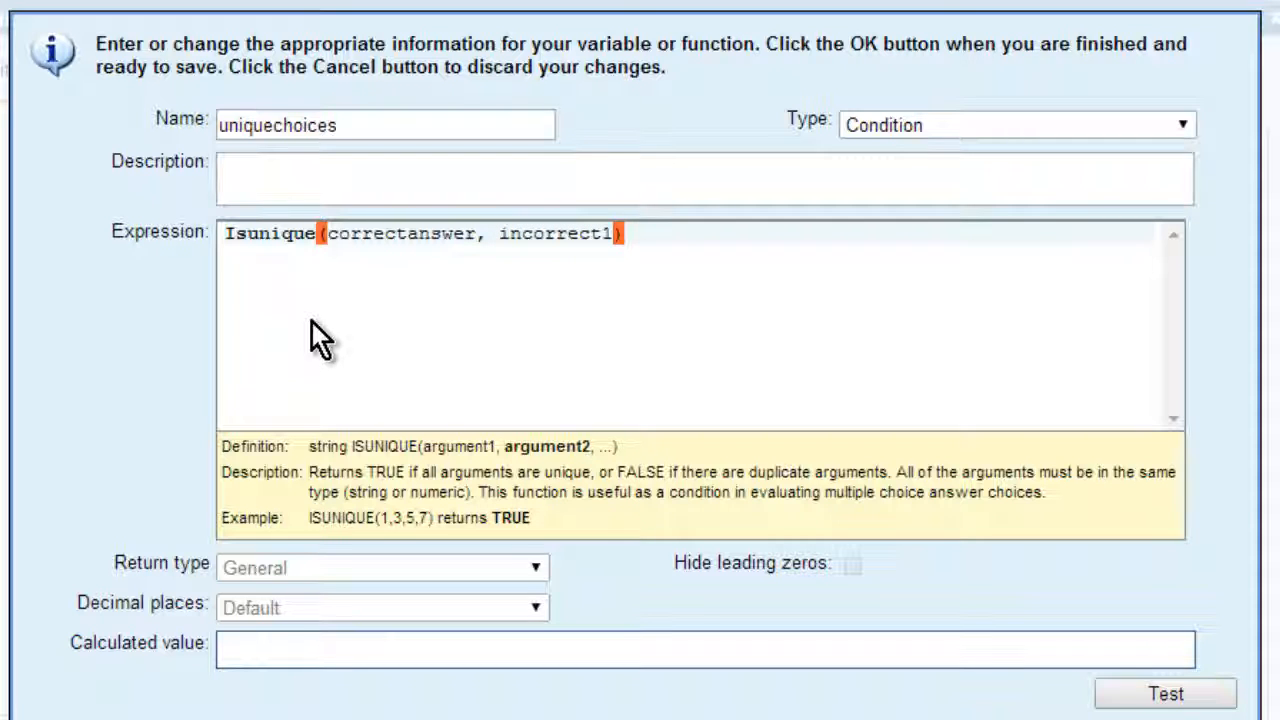
type("in")
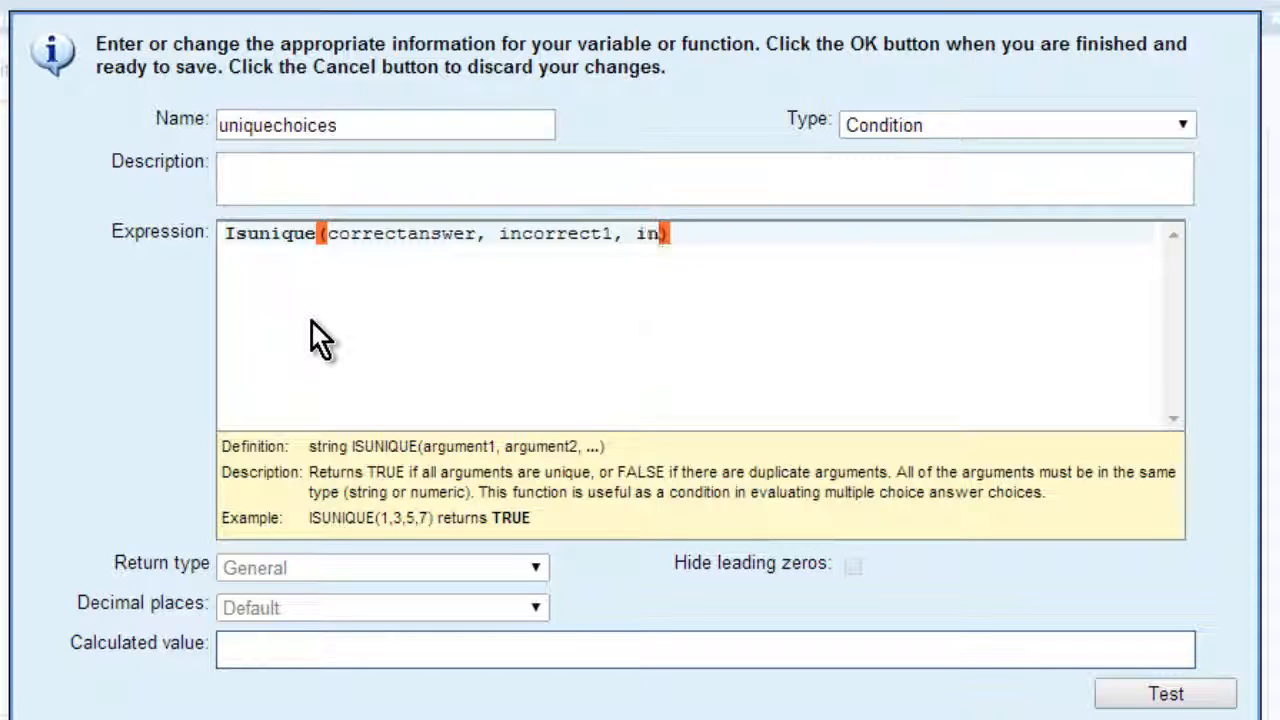
type("co")
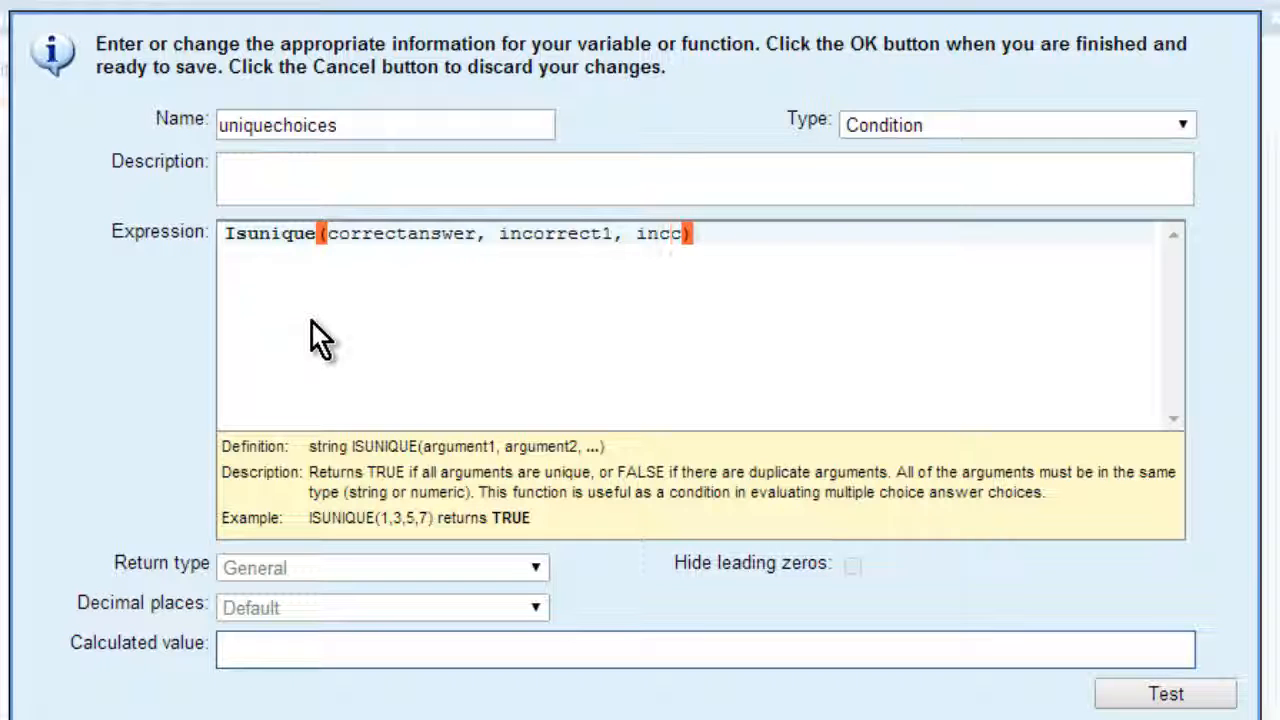
type("rrect2")
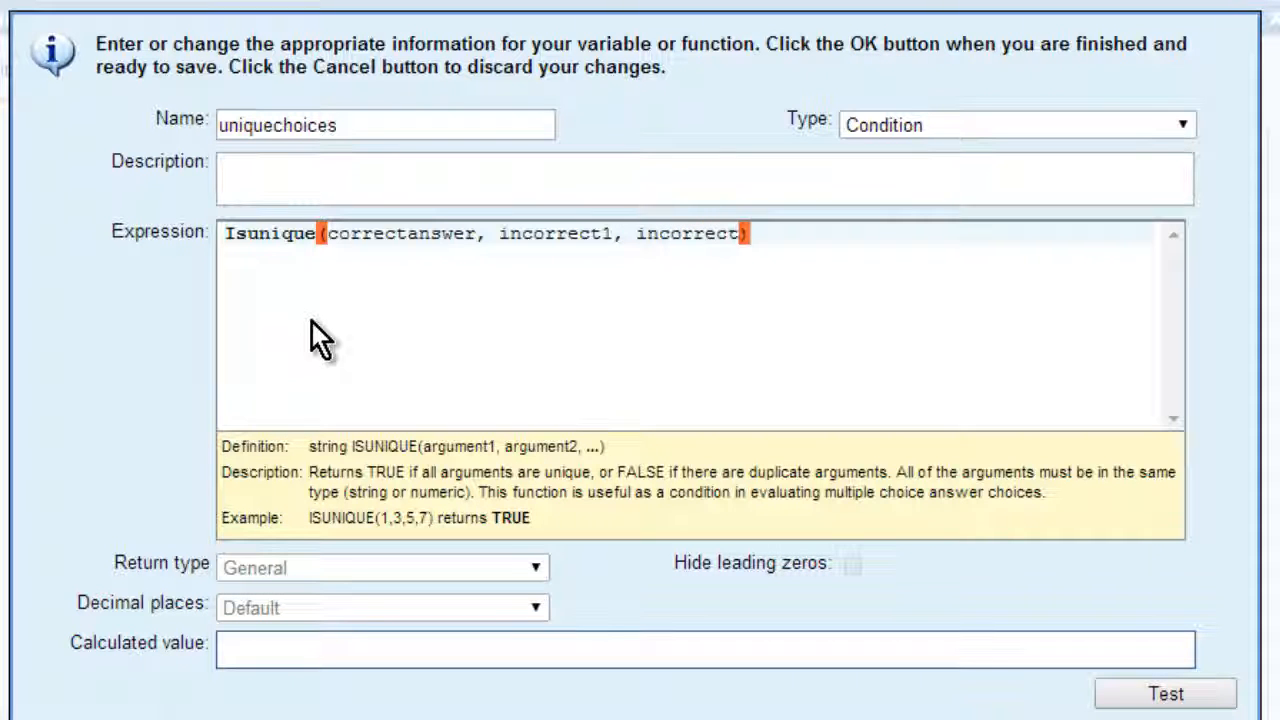
type(",incorrec")
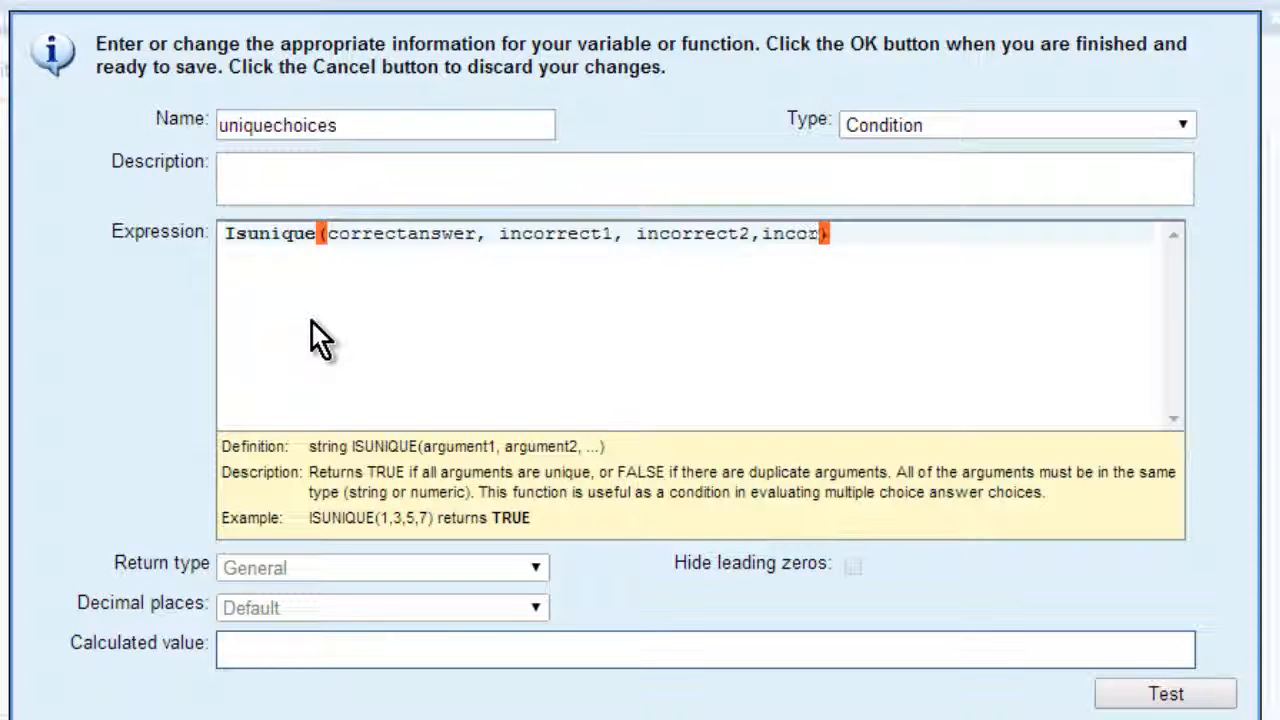
type("t3")
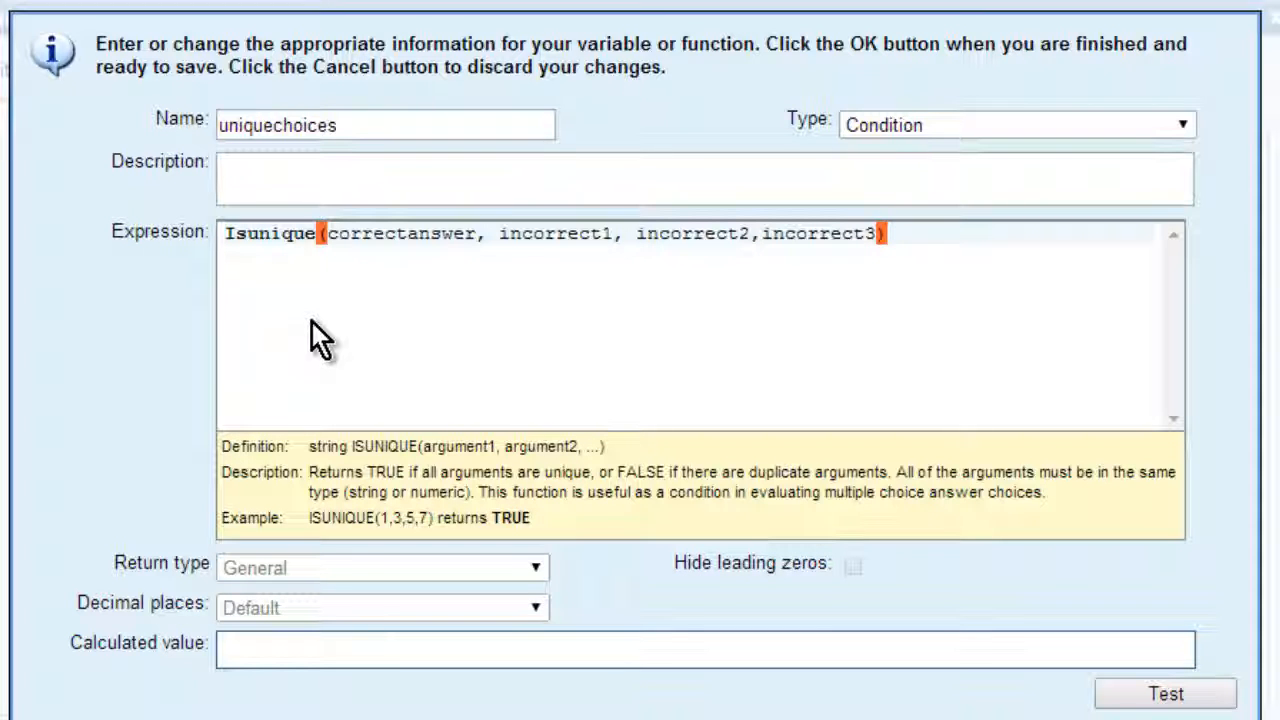
left_click(1166, 694)
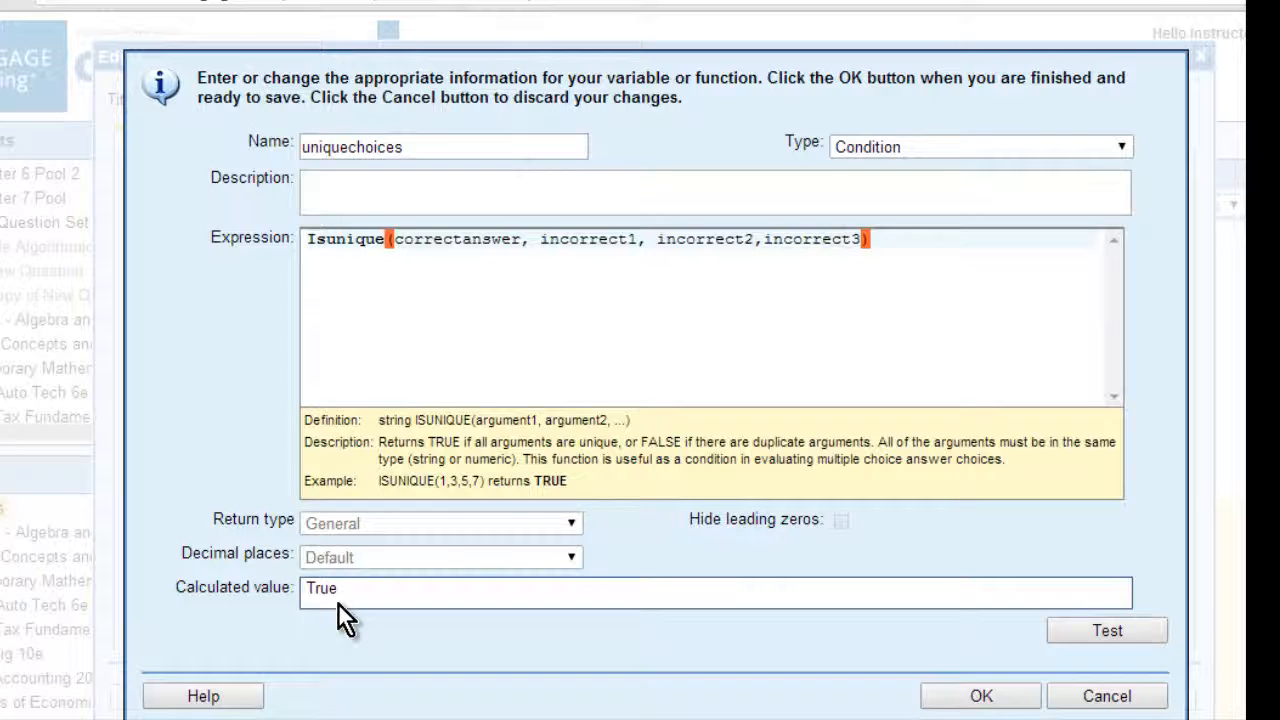
left_click(975, 697)
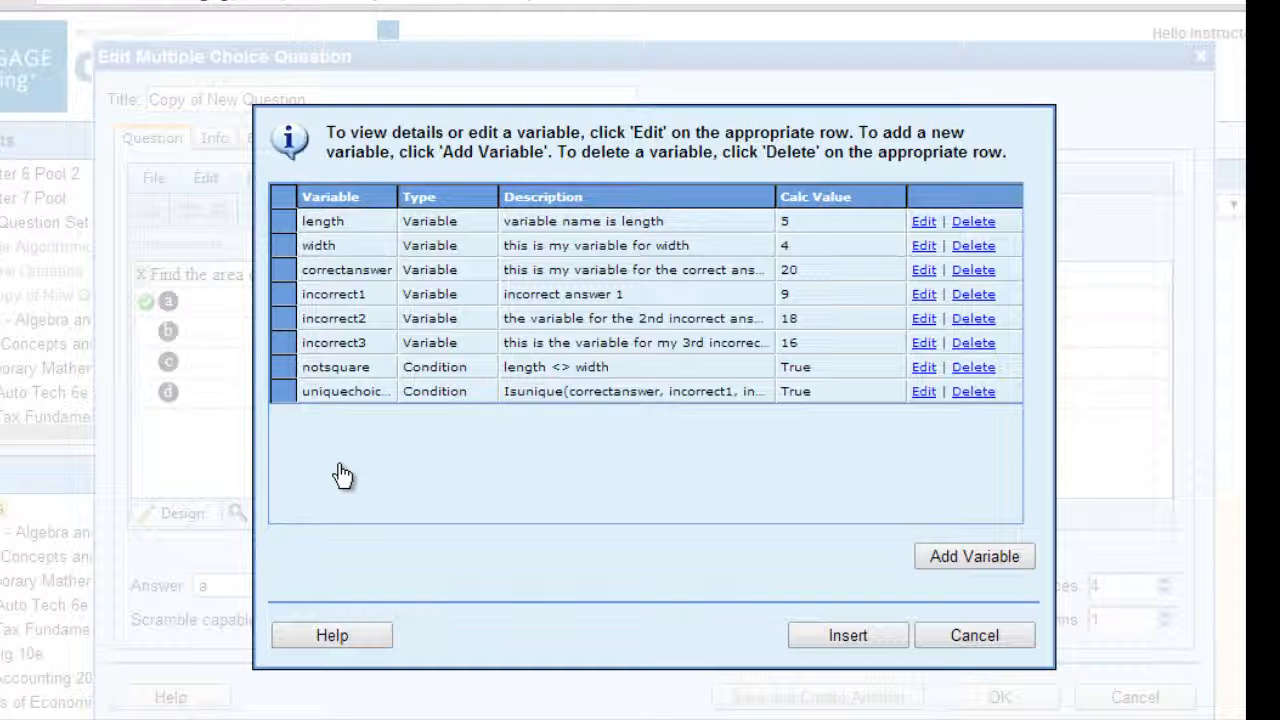
Add a condition named "lengthlonger" with the expression length > width and test it.
left_click(984, 558)
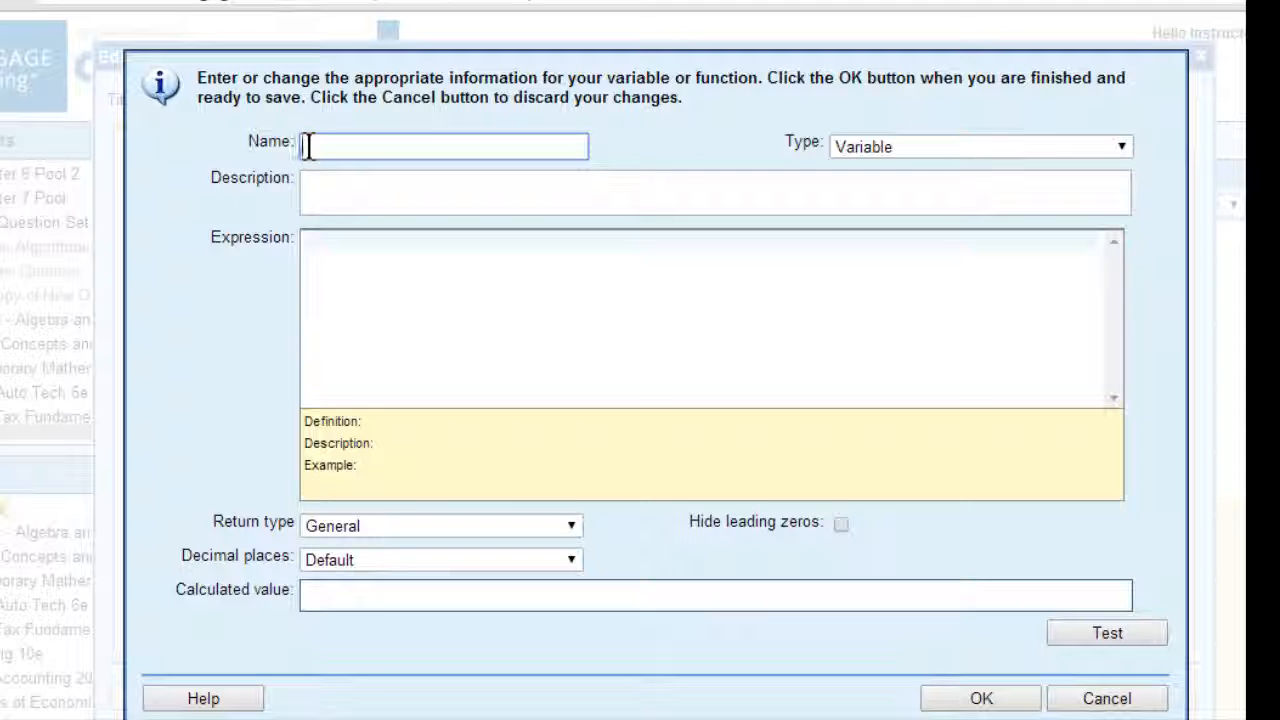
type("lengthlonger")
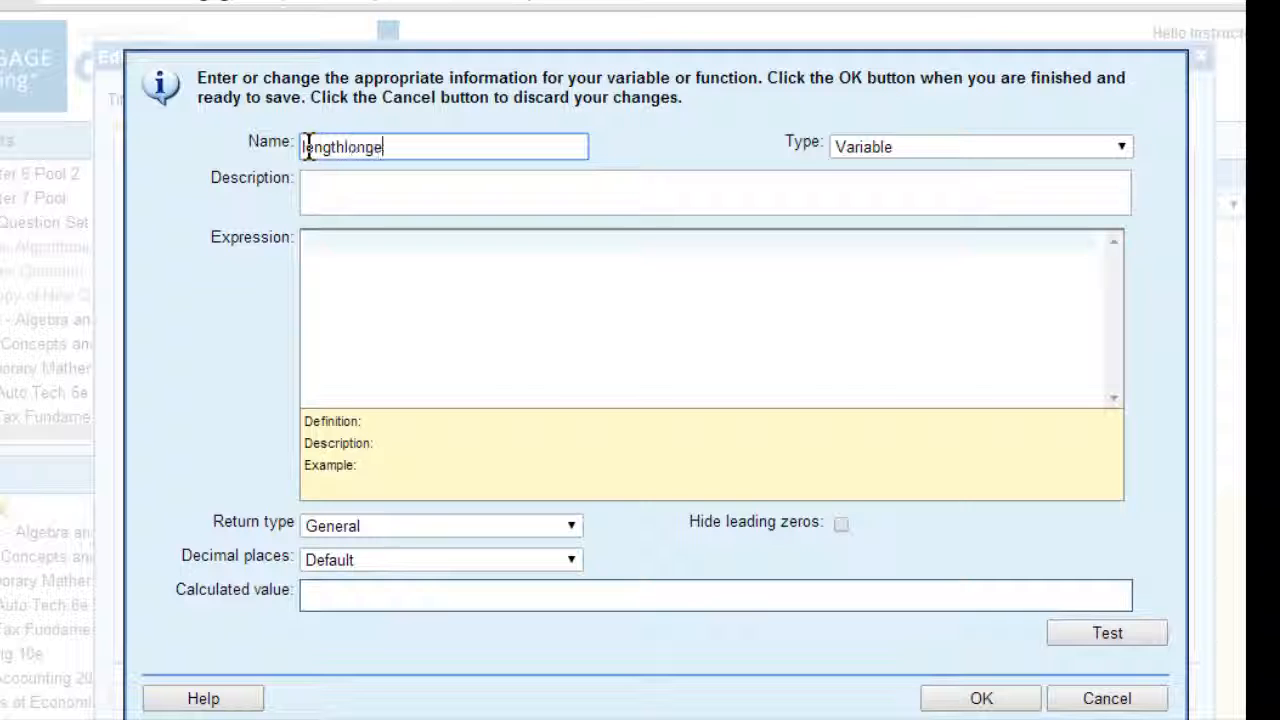
left_click(1121, 146)
left_click(927, 208)
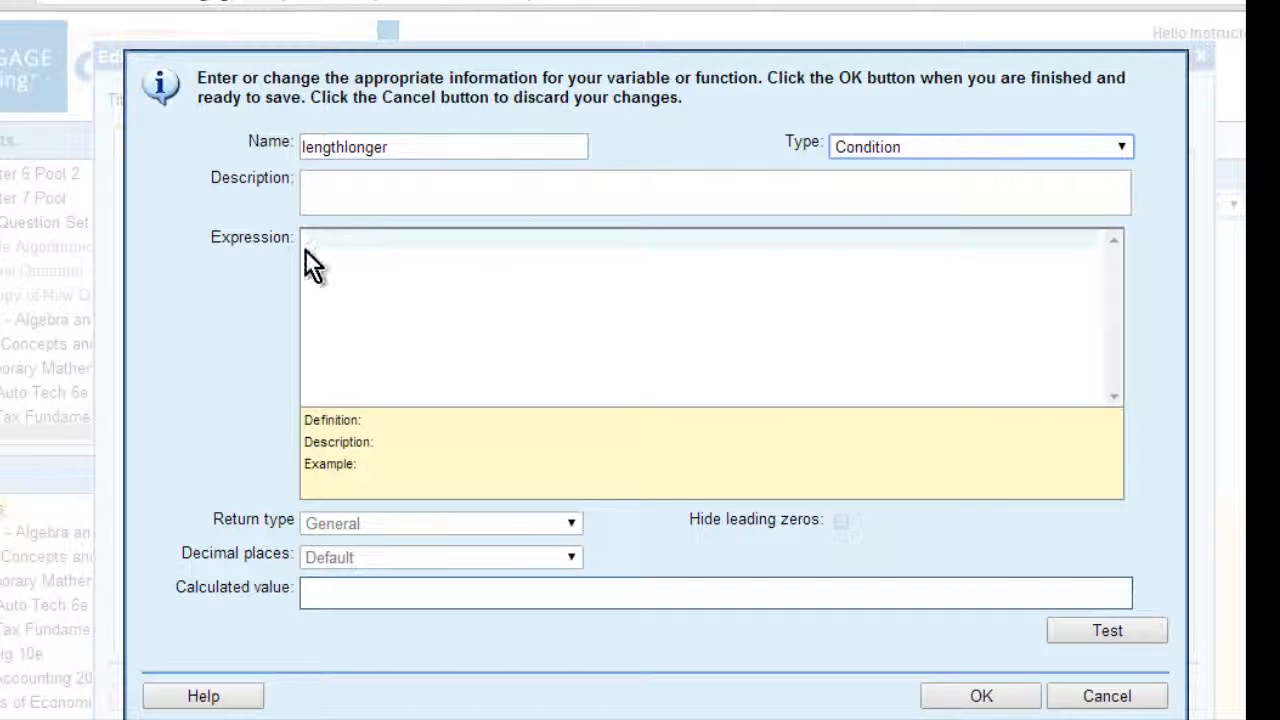
left_click(305, 245)
type("le")
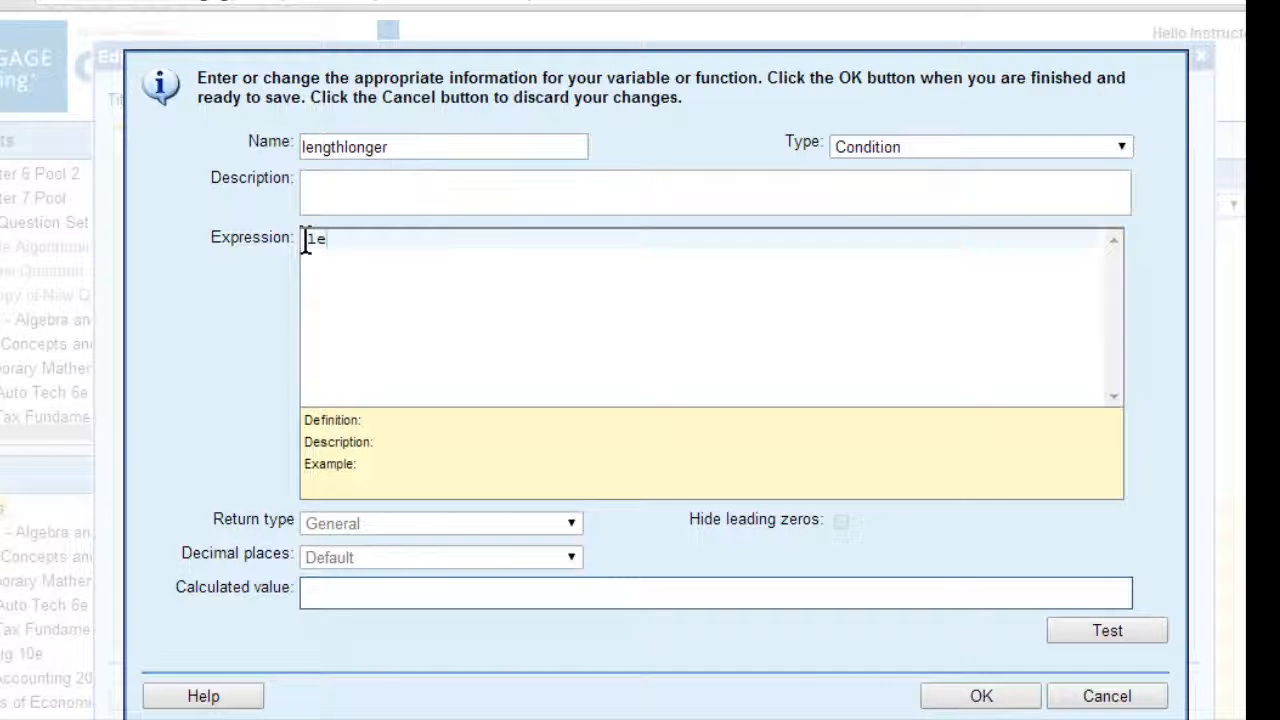
type("ngth > width")
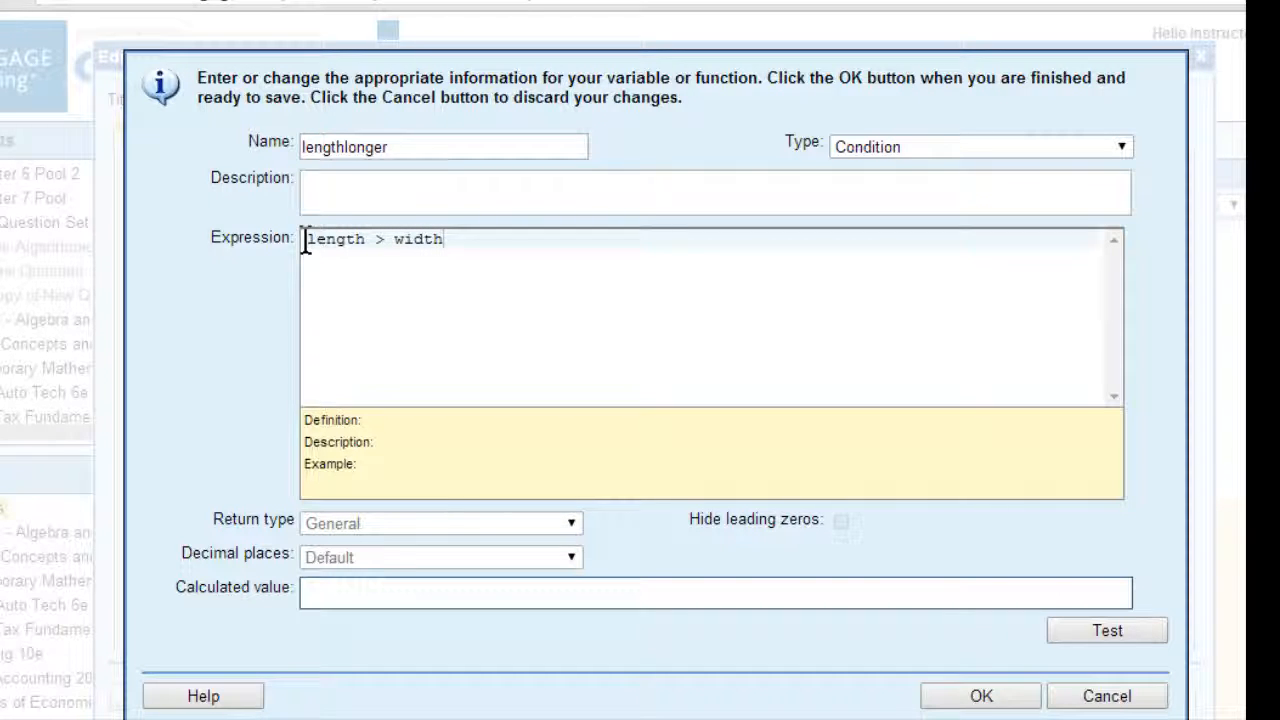
left_click(1117, 633)
Save the lengthlonger condition and the edited question, then recalculate all algorithms twice in the question list.
left_click(988, 698)
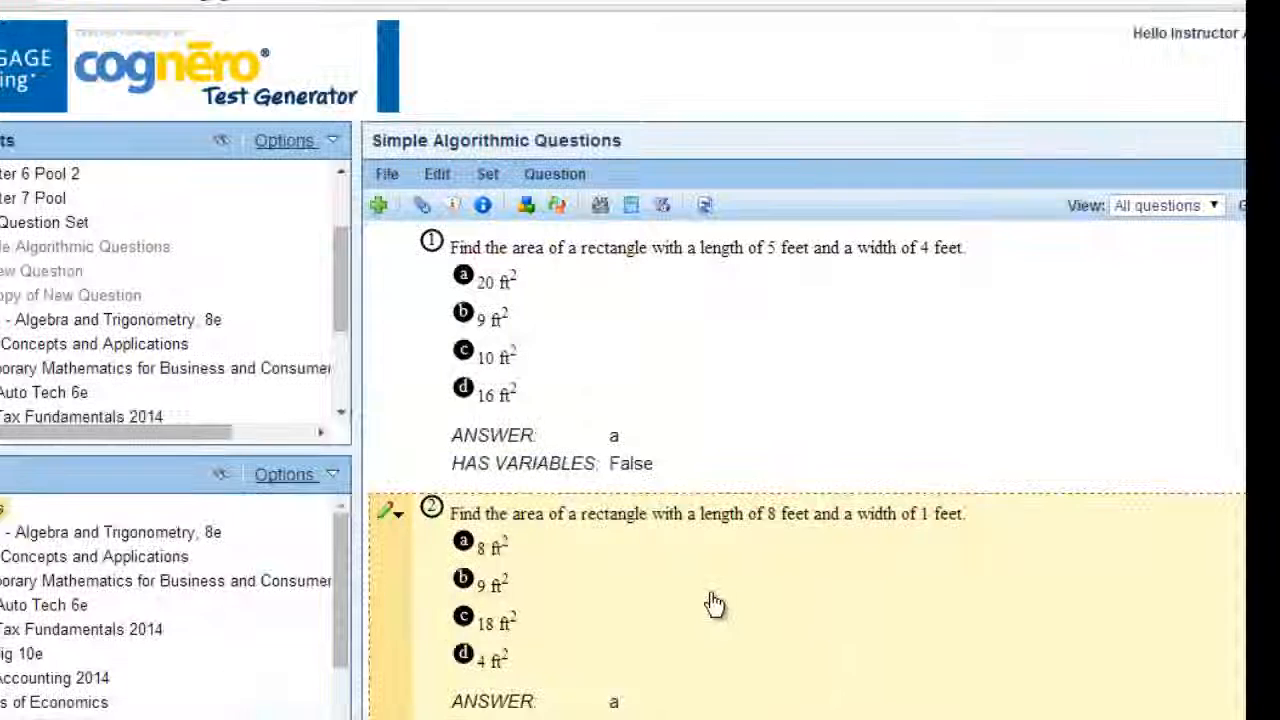
left_click(629, 205)
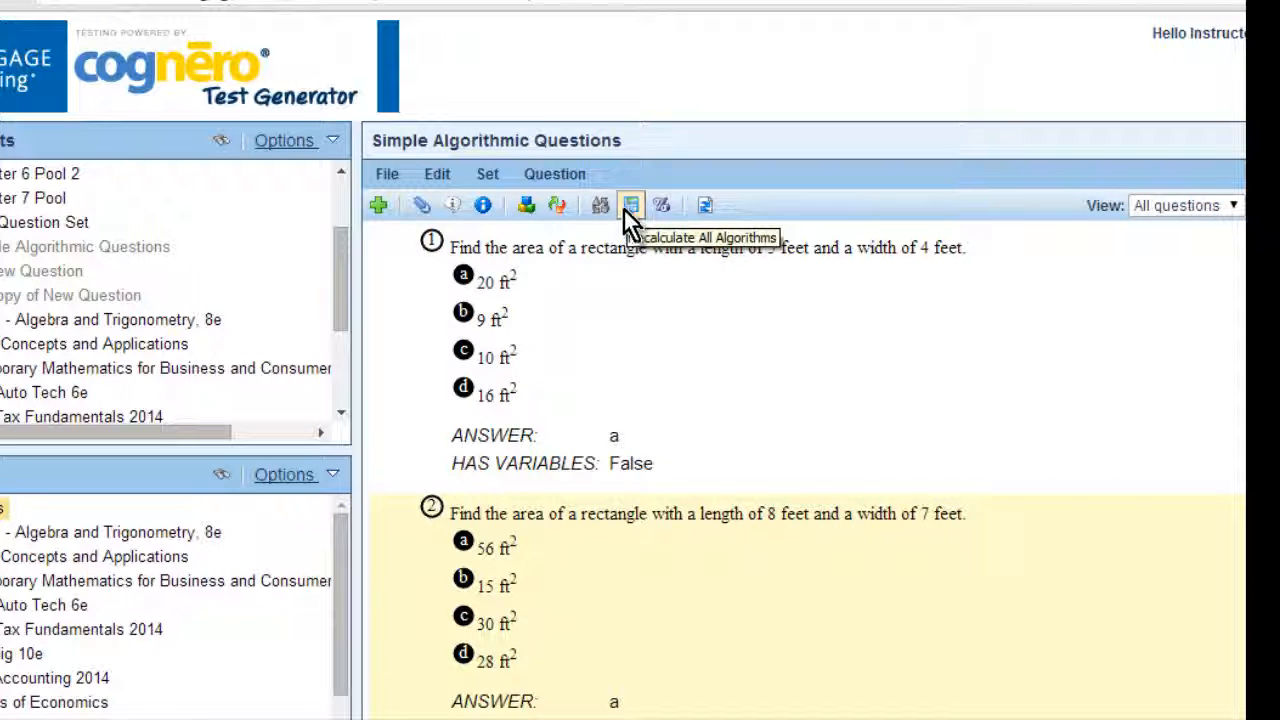
left_click(631, 205)
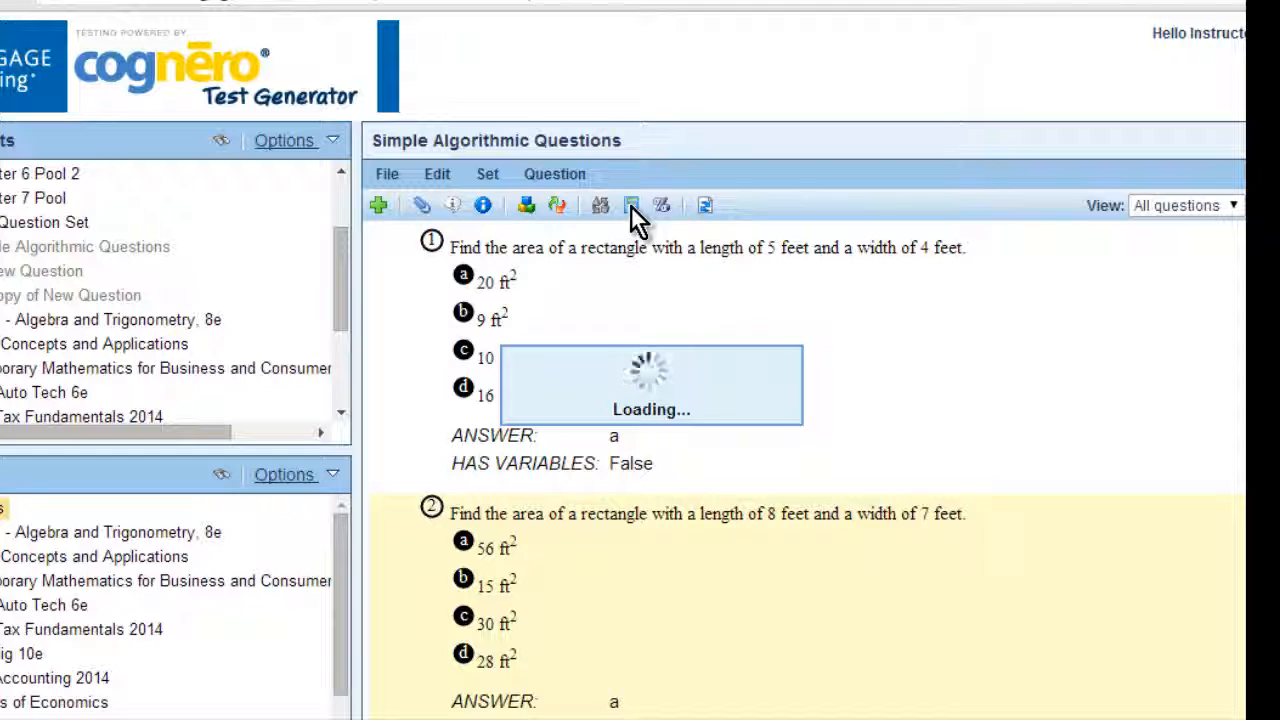